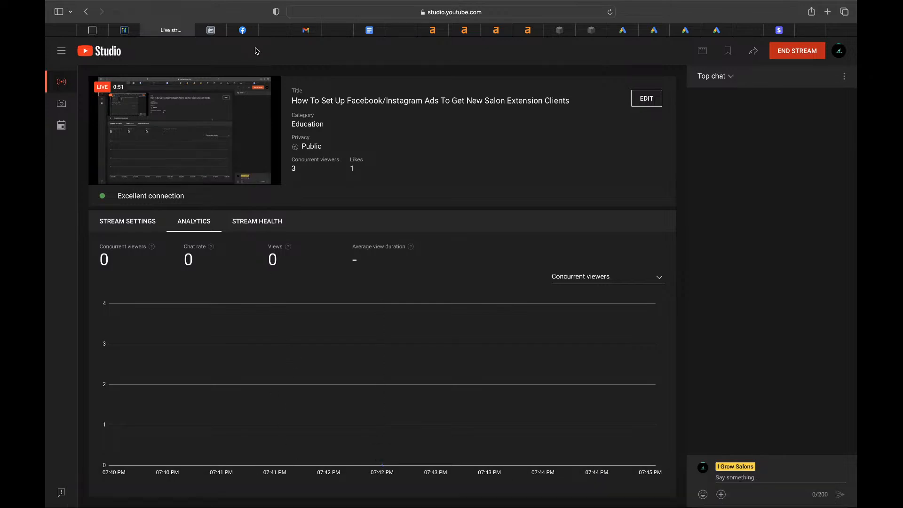
- Switch Clientme.ai to the Sew Ins sub-account and open its $350 BUNDLE DEAL workflow
click(124, 30)
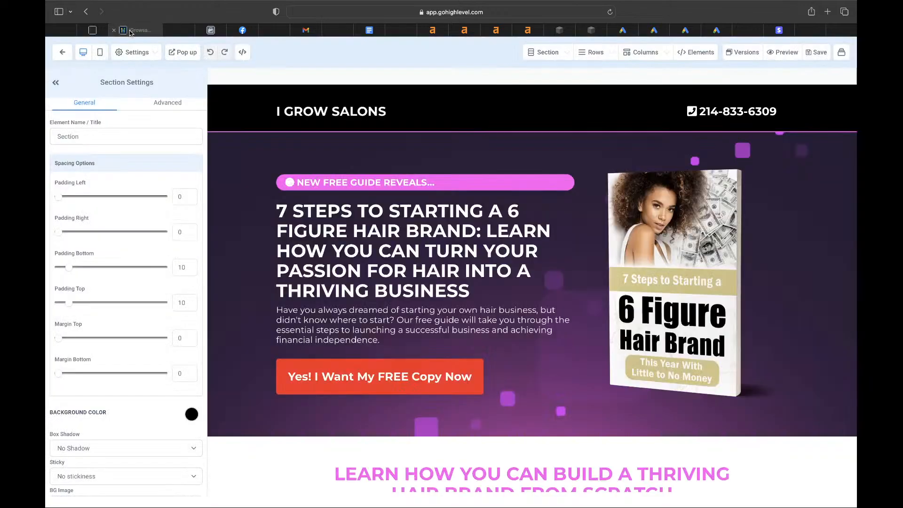
click(69, 55)
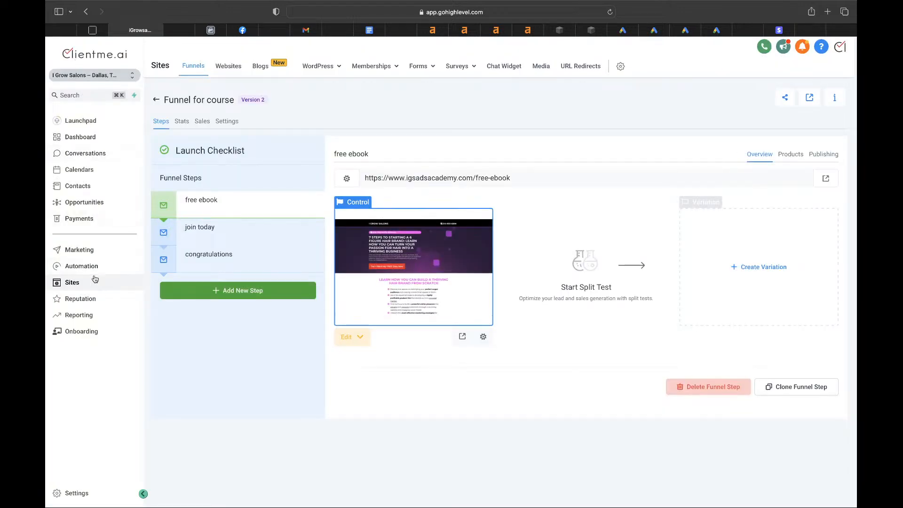
click(73, 75)
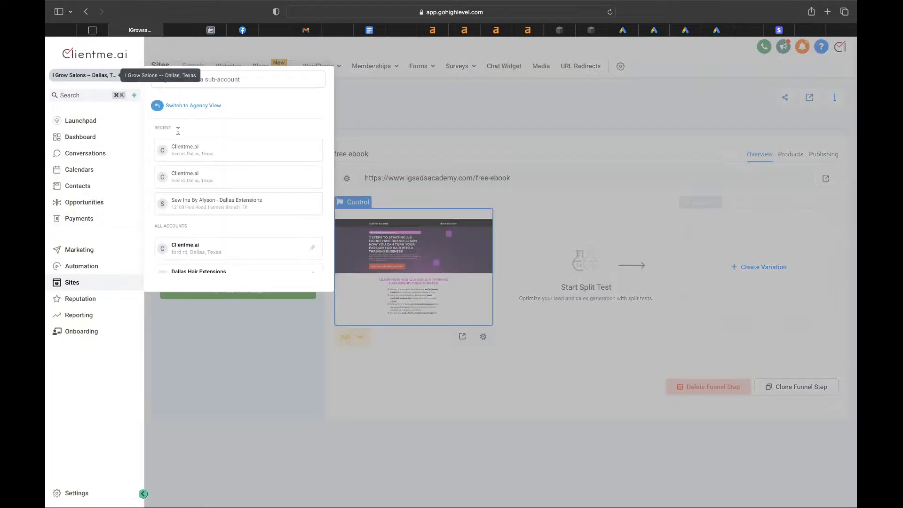
click(207, 208)
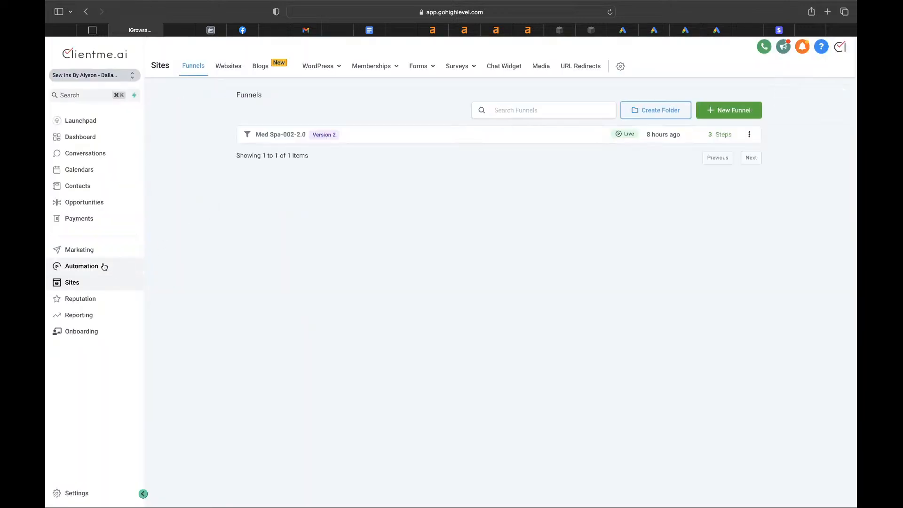
click(104, 266)
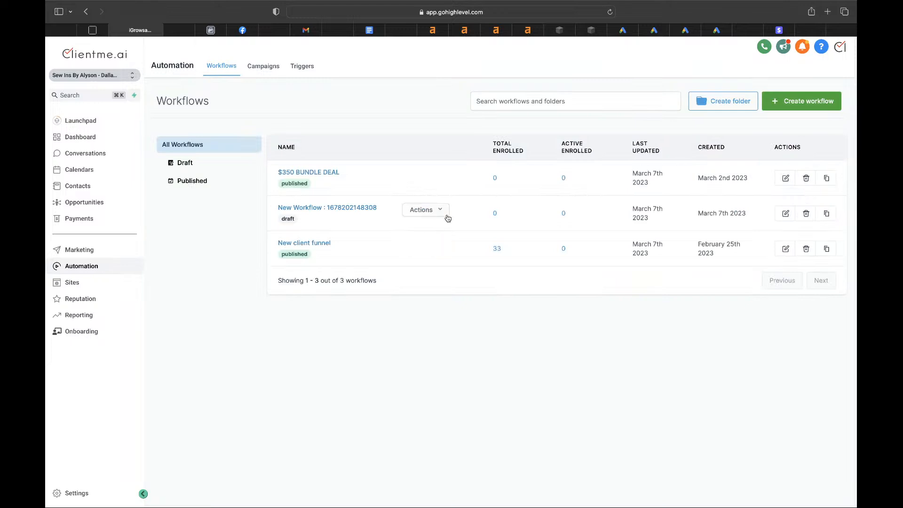
click(324, 172)
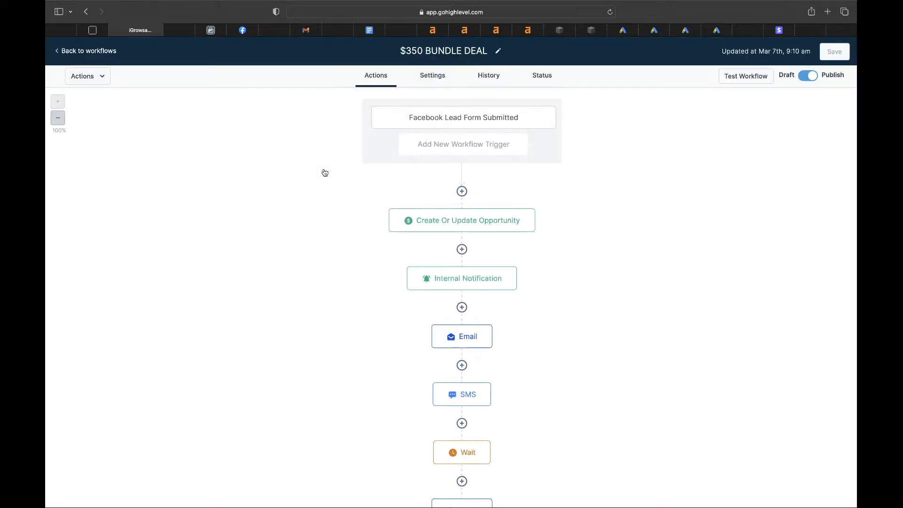
click(184, 31)
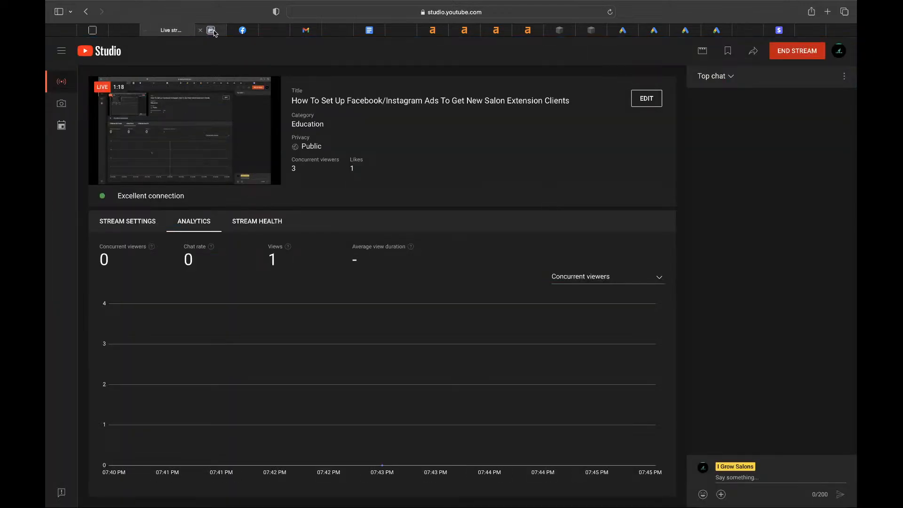
mouse_move(214, 32)
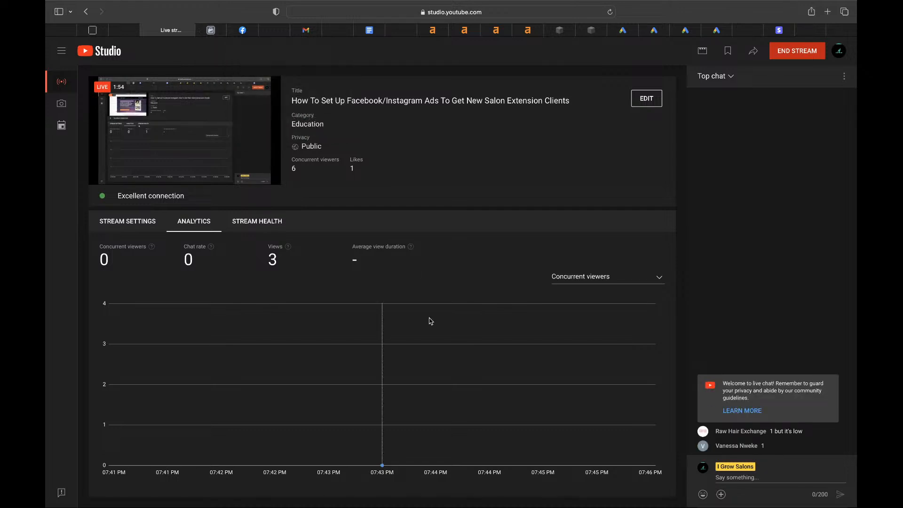
mouse_move(501, 494)
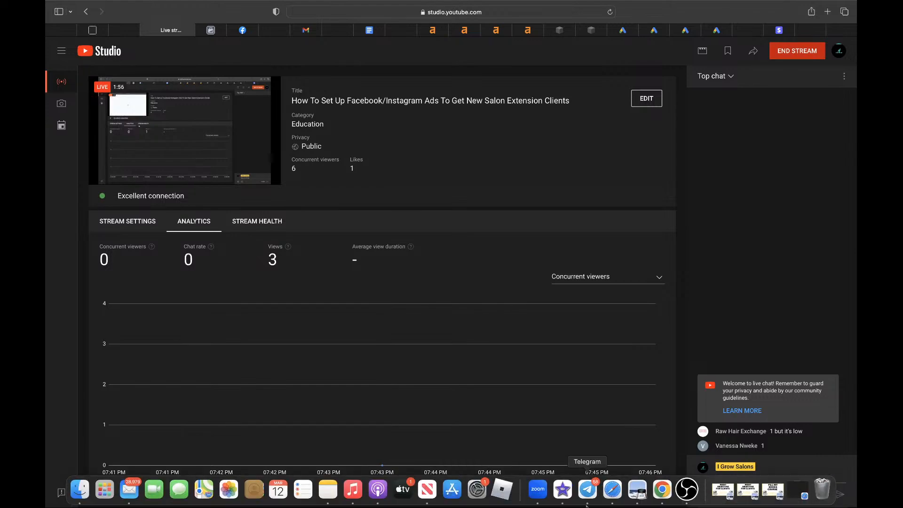
- Raise the OBS Wired mic level from about -14.3 dB to about -1.8 dB
click(687, 489)
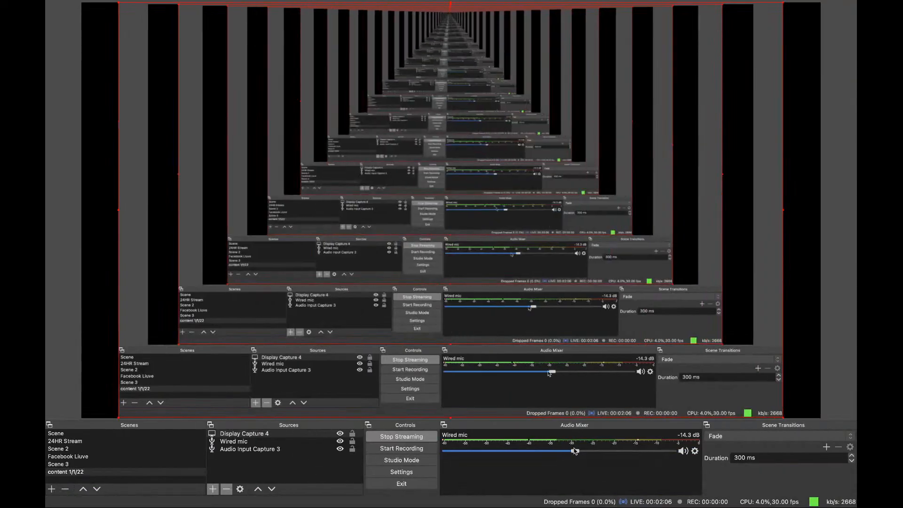
drag(575, 453, 651, 455)
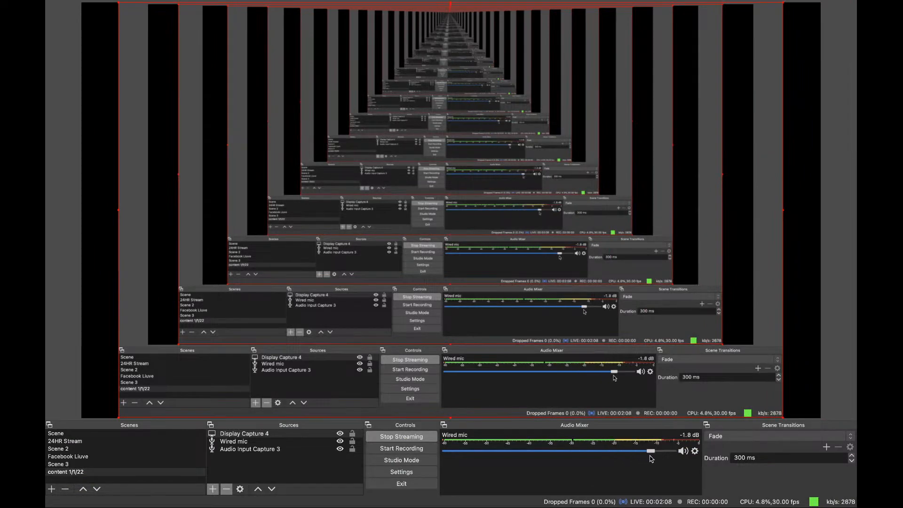
key(ctrl+Right)
key(ctrl+Left)
key(ctrl+Left)
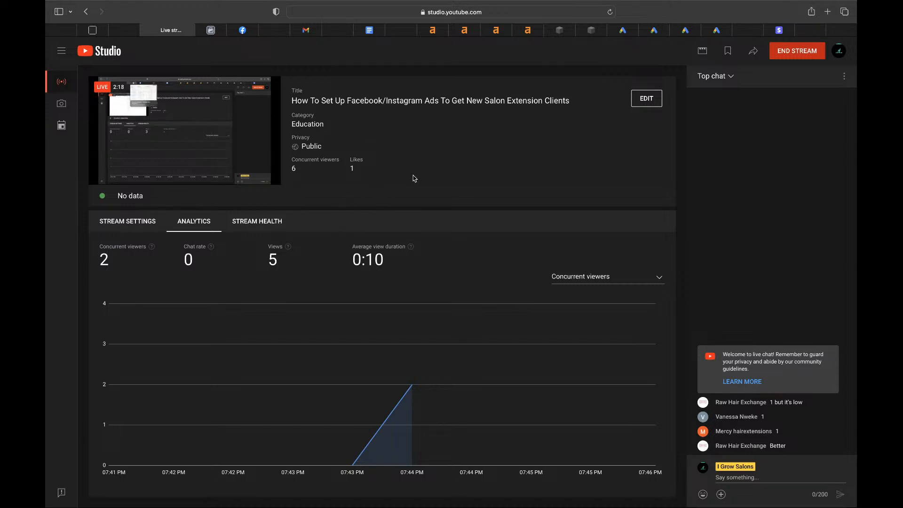
- Create a manual Leads campaign draft named New Leads Campaign
click(217, 31)
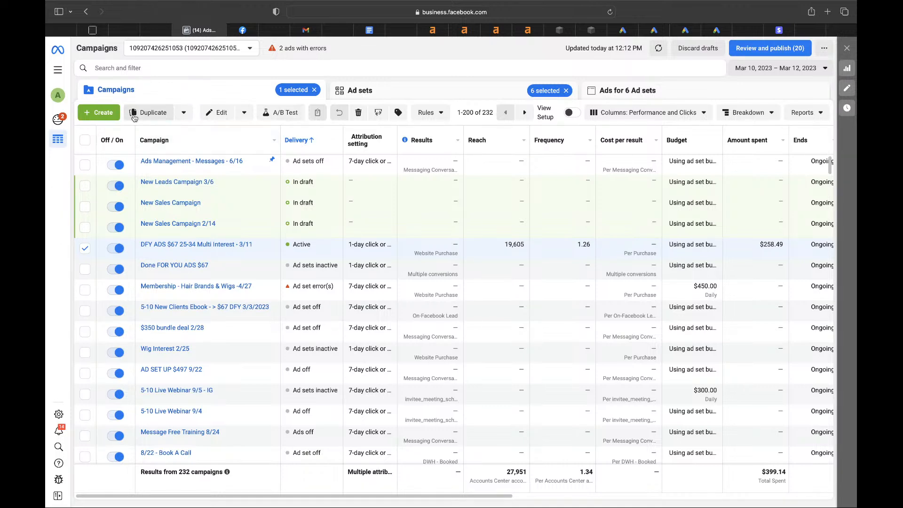
click(101, 111)
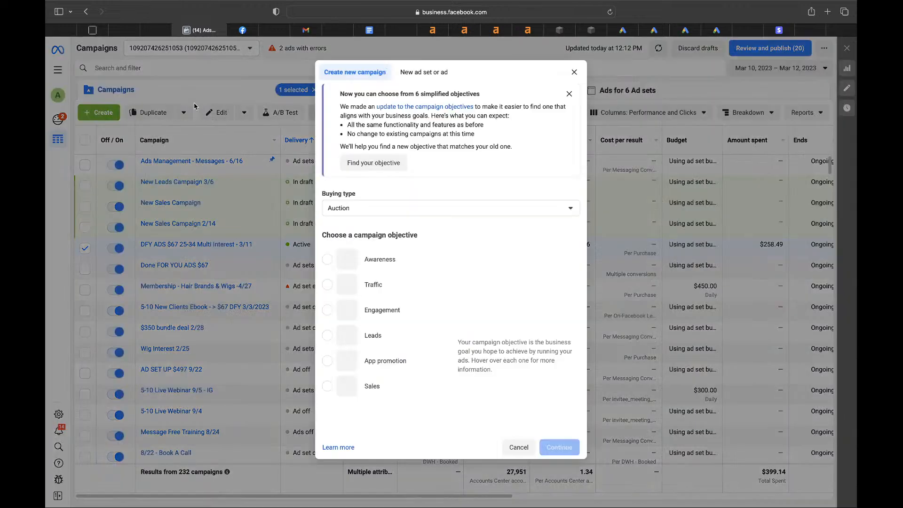
mouse_move(380, 345)
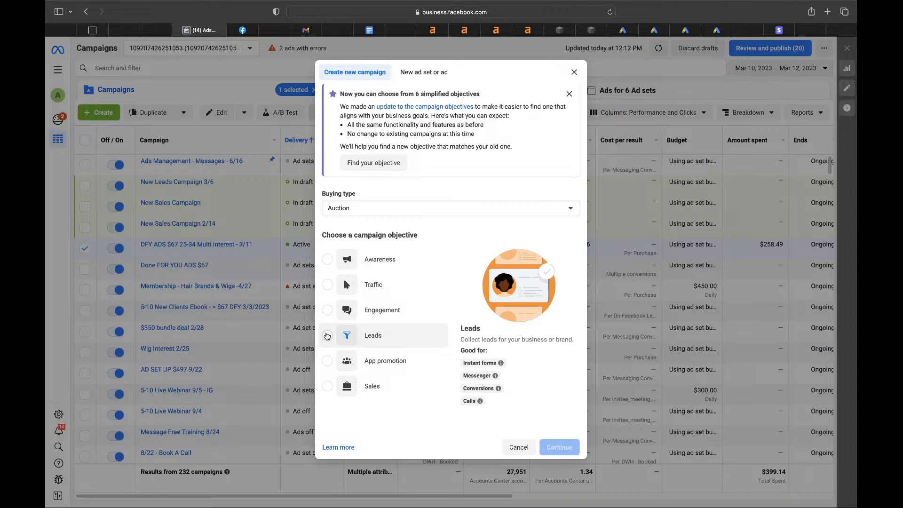
click(327, 335)
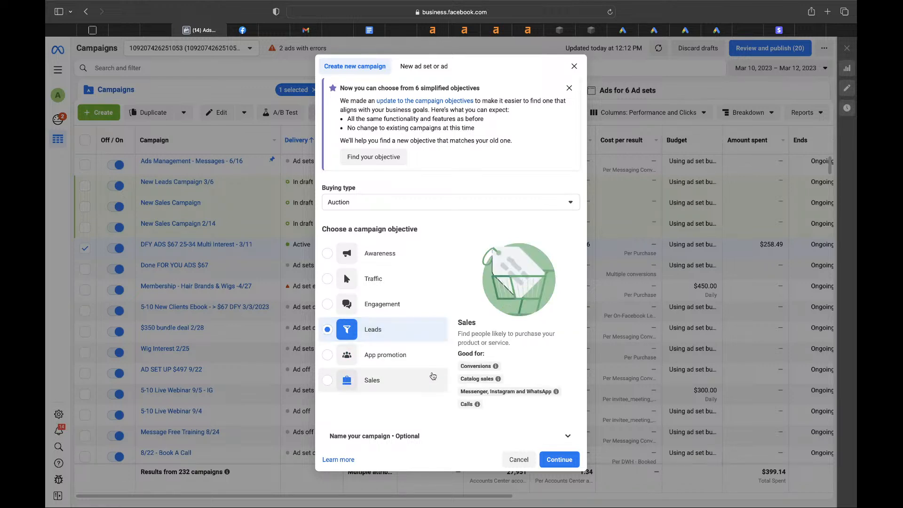
click(559, 460)
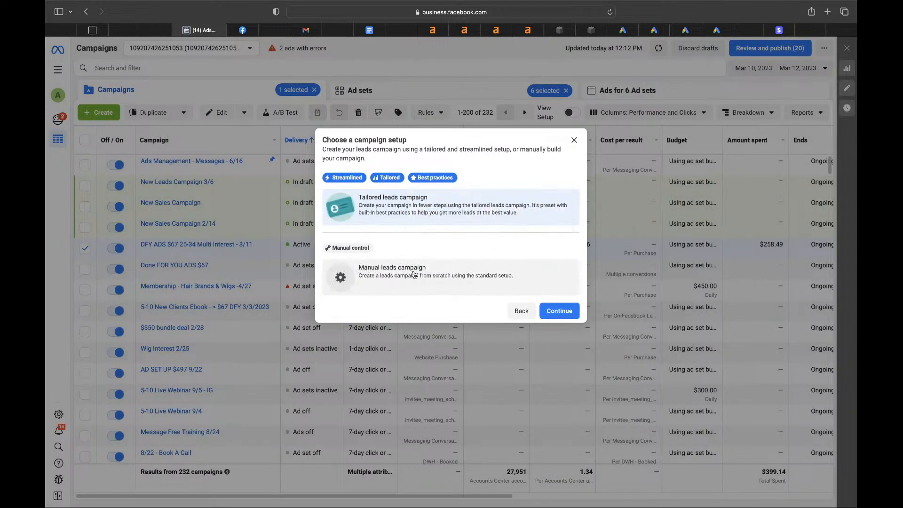
click(385, 277)
click(559, 311)
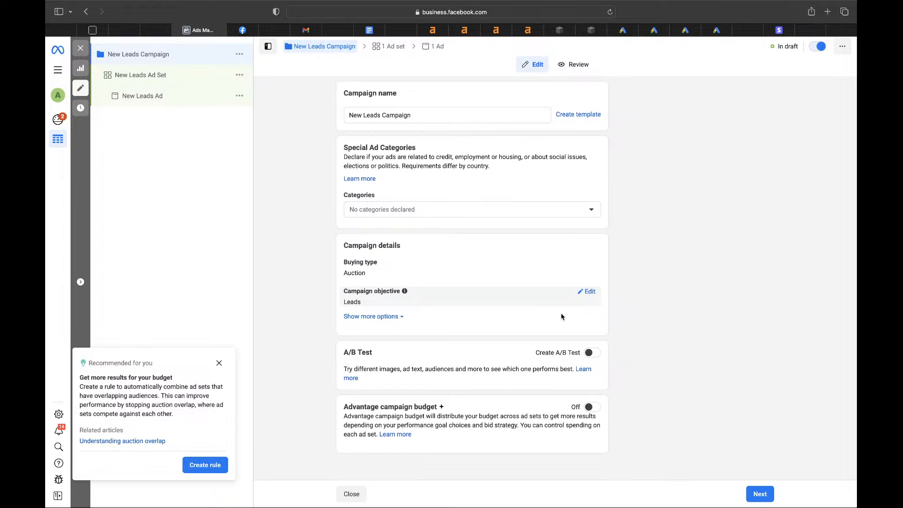
- Dismiss the budget recommendation, leave Advantage campaign budget off, and proceed to the ad set
click(220, 362)
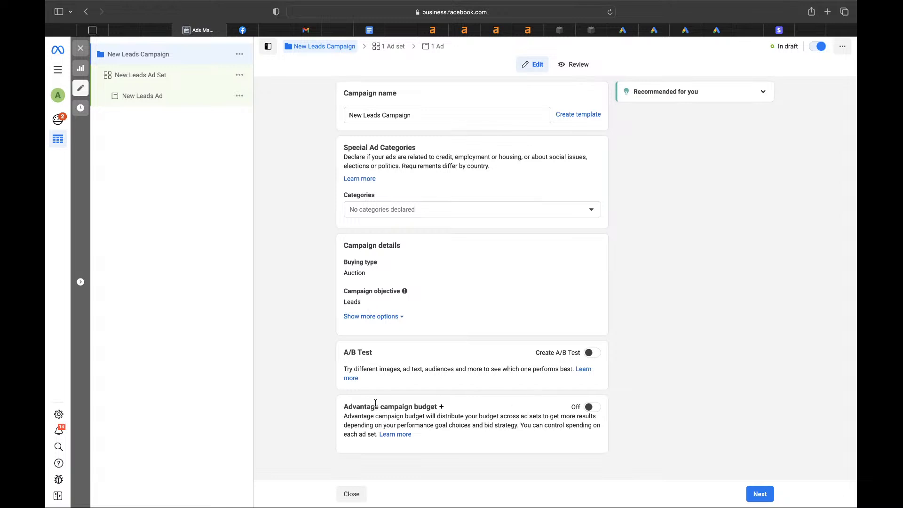
drag(344, 410, 442, 407)
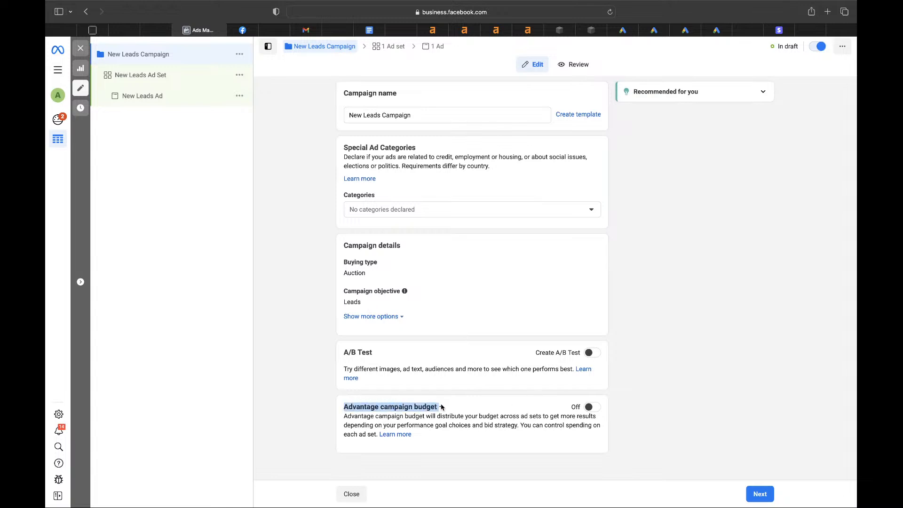
click(591, 407)
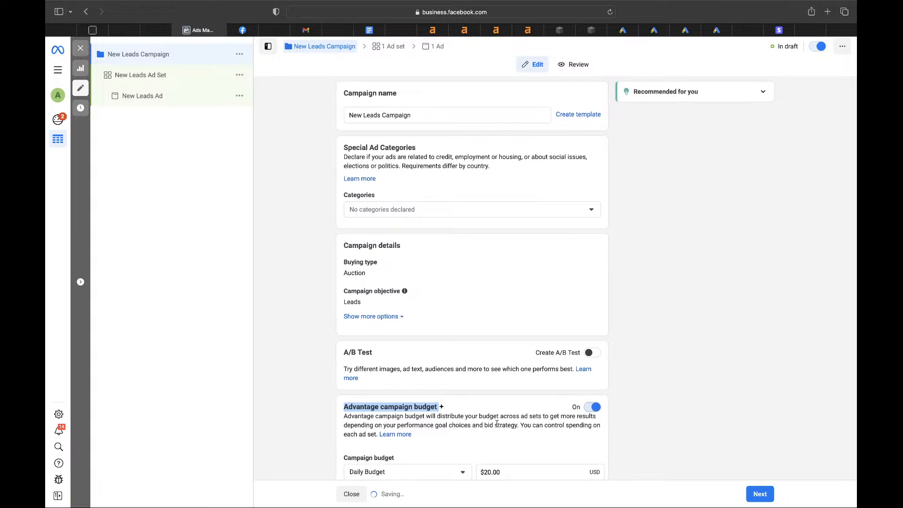
scroll(487, 424, down, 3)
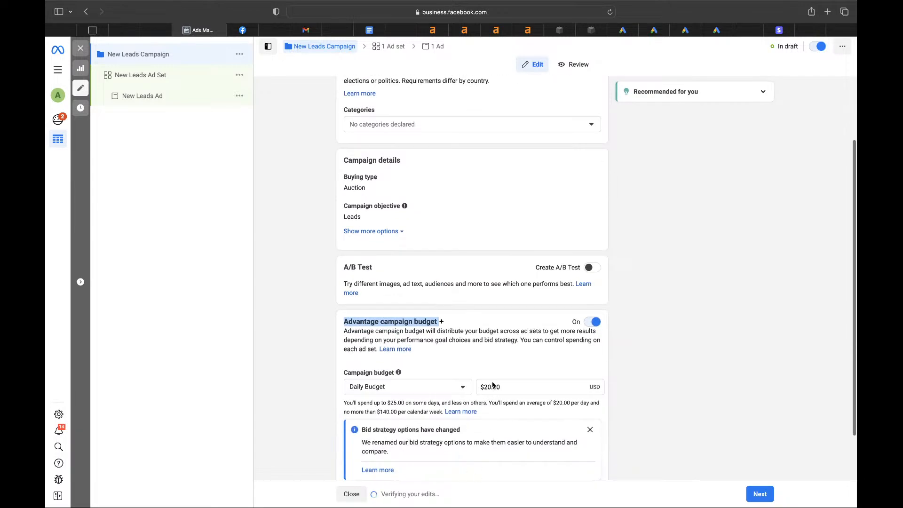
click(591, 322)
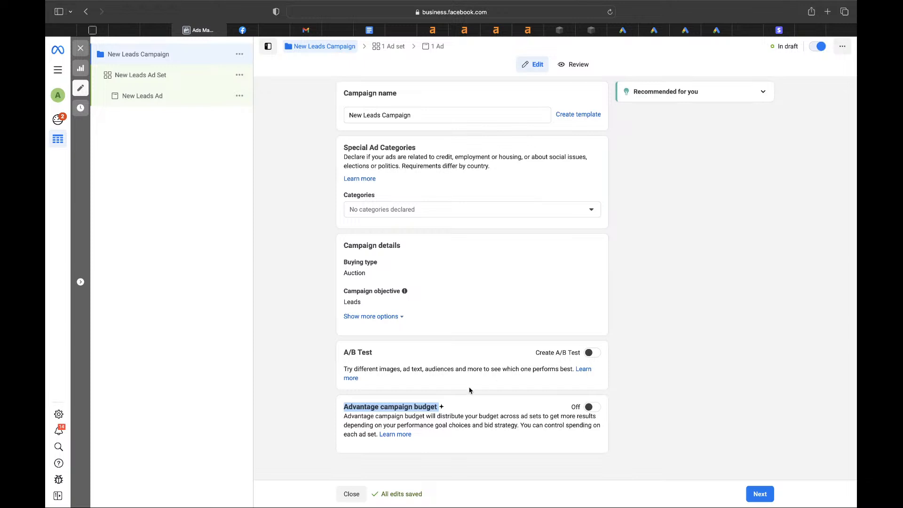
click(458, 410)
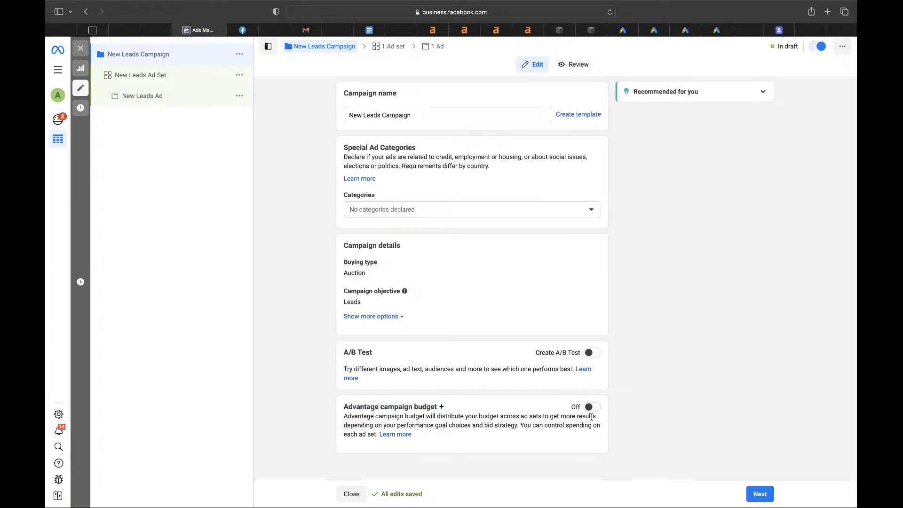
click(760, 494)
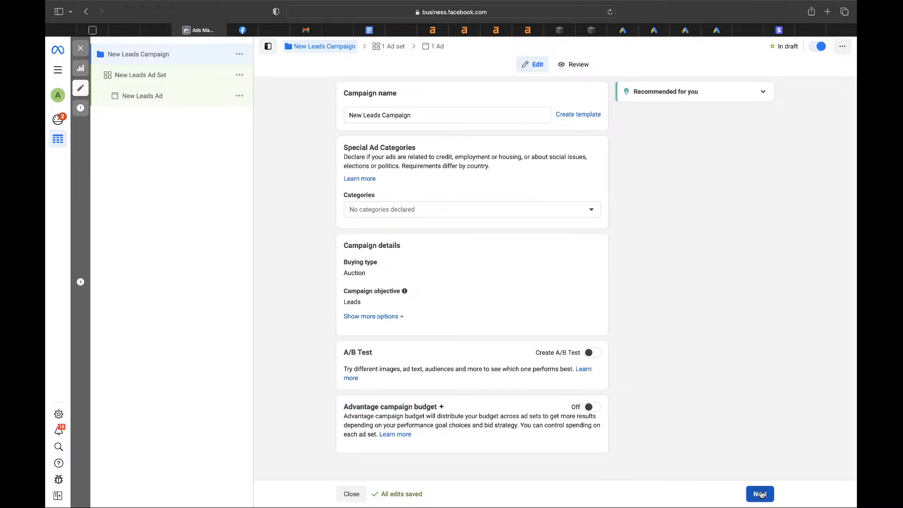
click(761, 494)
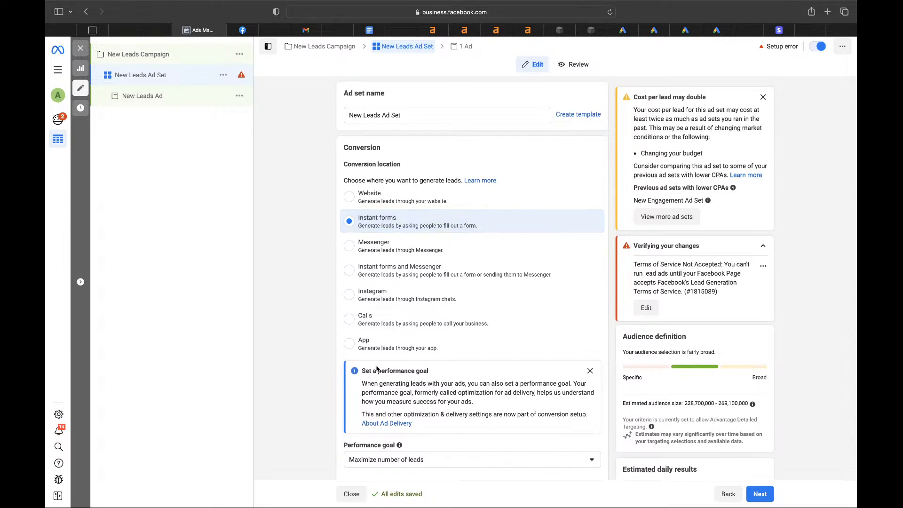
- Set the ad set's Facebook Page to Dallas Hair Extensions
scroll(372, 380, down, 3)
scroll(371, 380, down, 1)
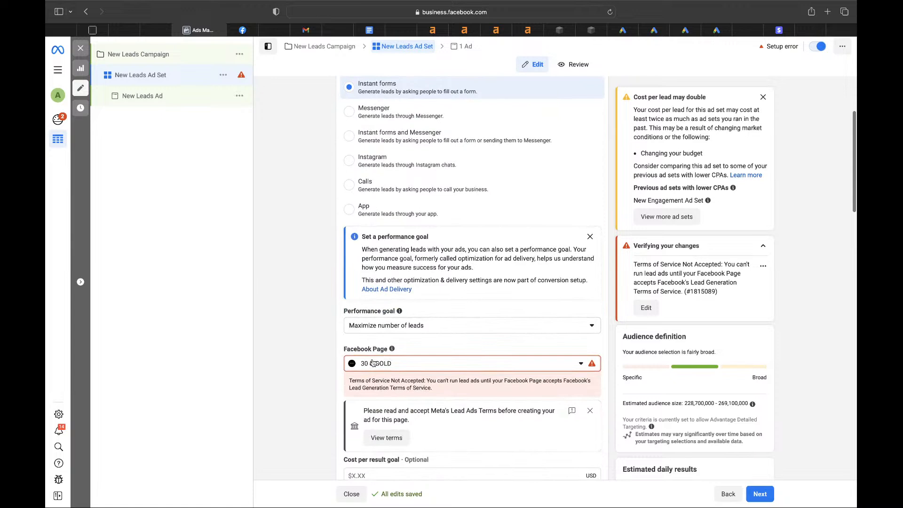
click(374, 364)
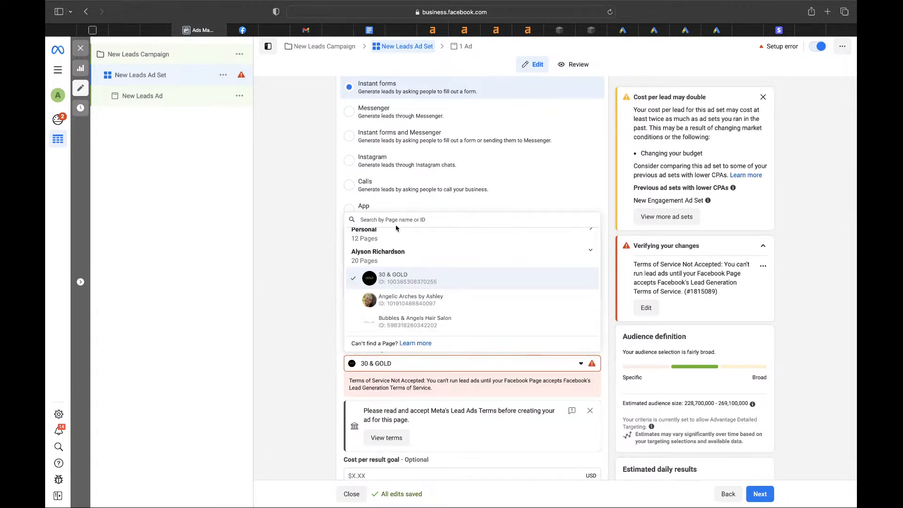
text(sew)
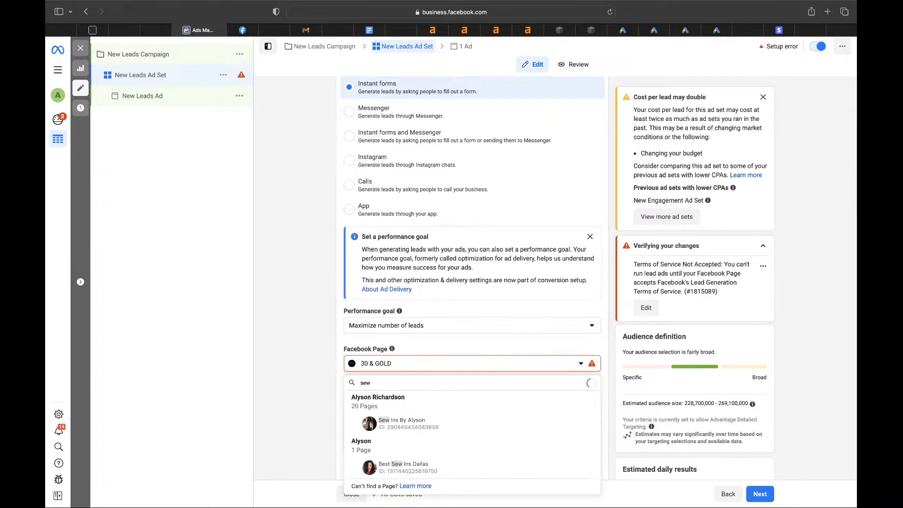
key(BackSpace)
key(BackSpace)
key(BackSpace)
text(daa)
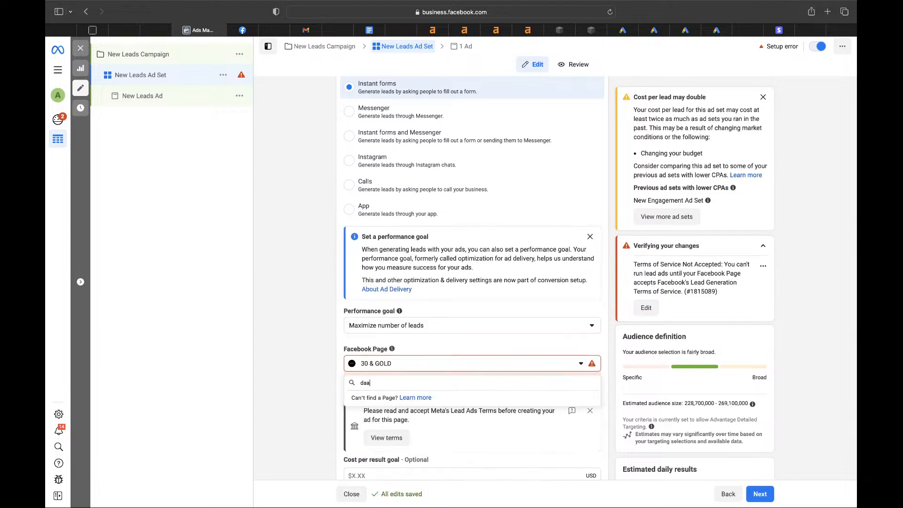
key(BackSpace)
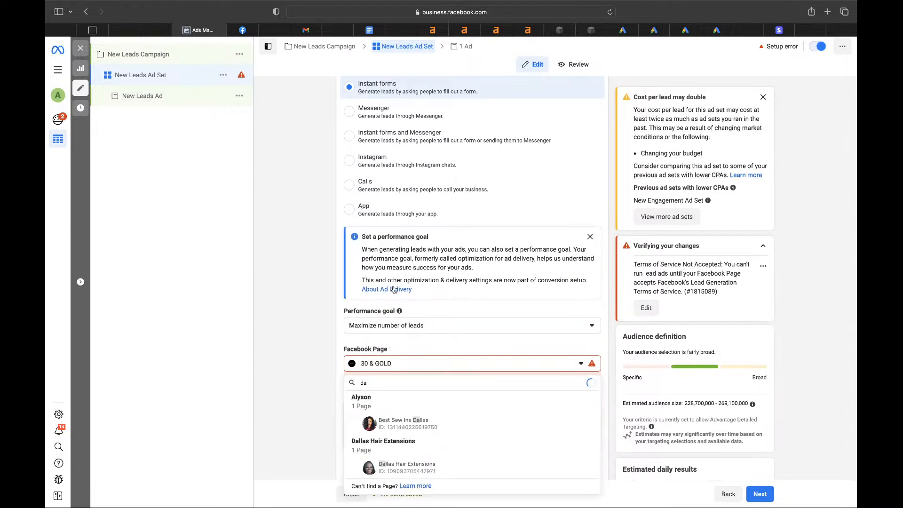
click(403, 465)
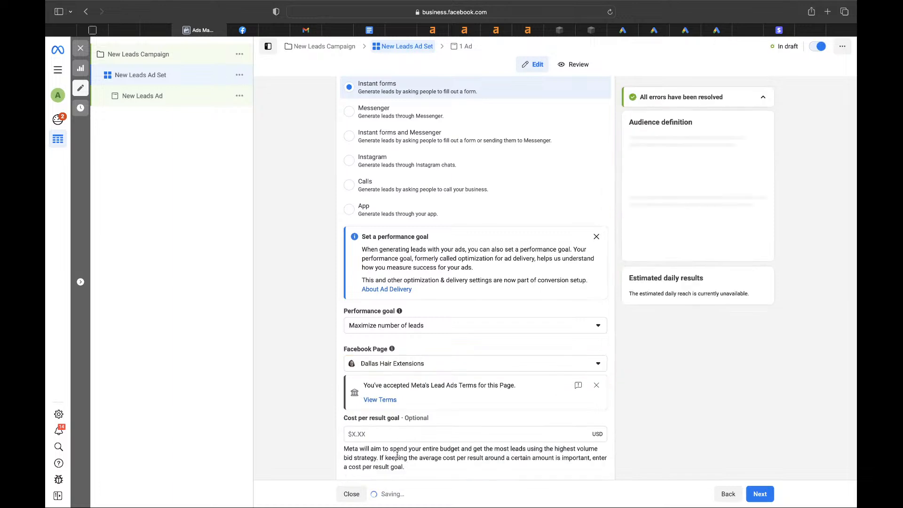
- Review the accepted Lead Ads terms in a new tab, then close it
scroll(394, 281, down, 5)
drag(367, 283, 519, 281)
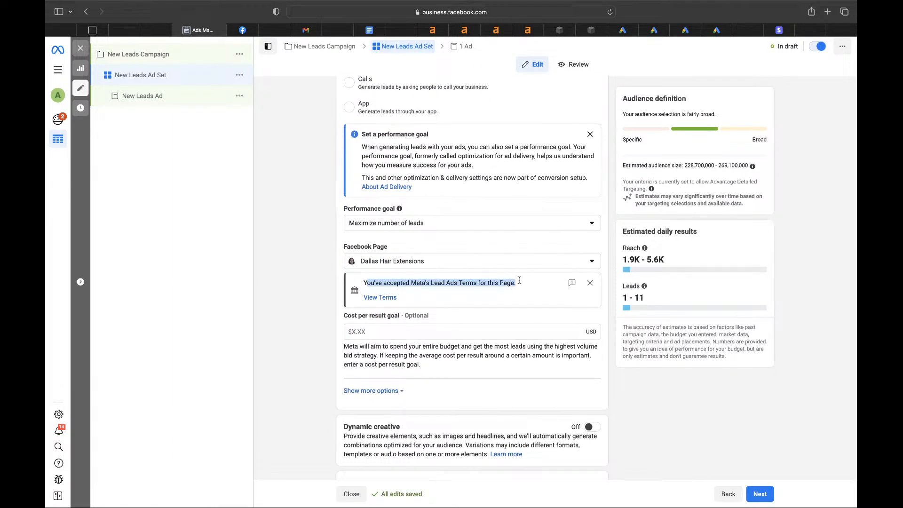
click(371, 302)
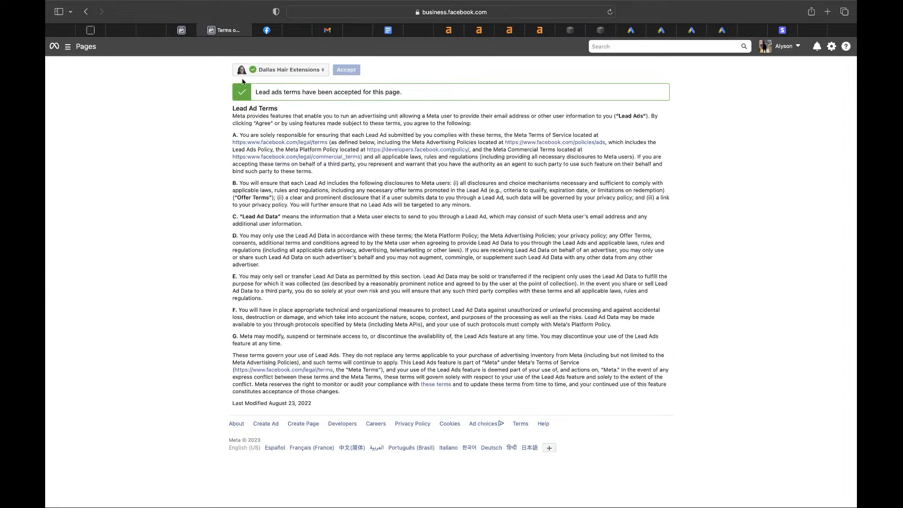
click(202, 30)
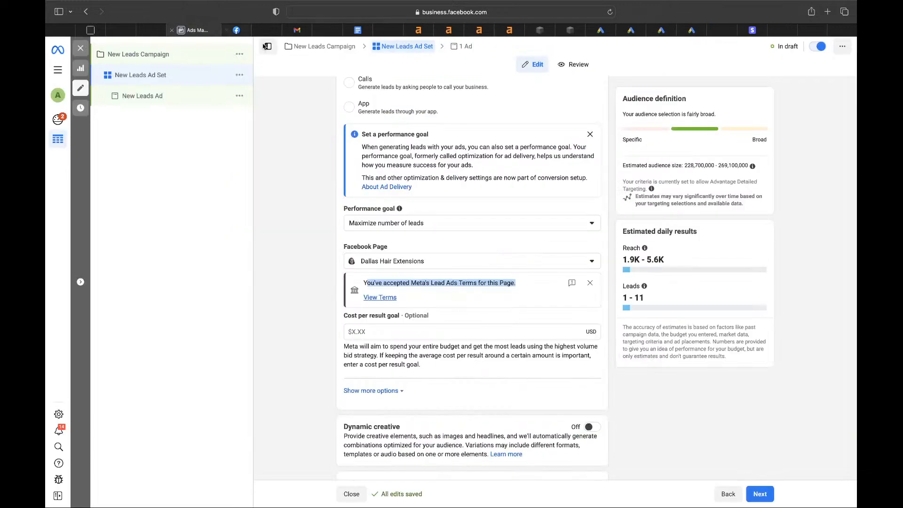
- Trim the daily budget to $2.00 and check the 311–898 estimated daily reach
scroll(412, 313, down, 5)
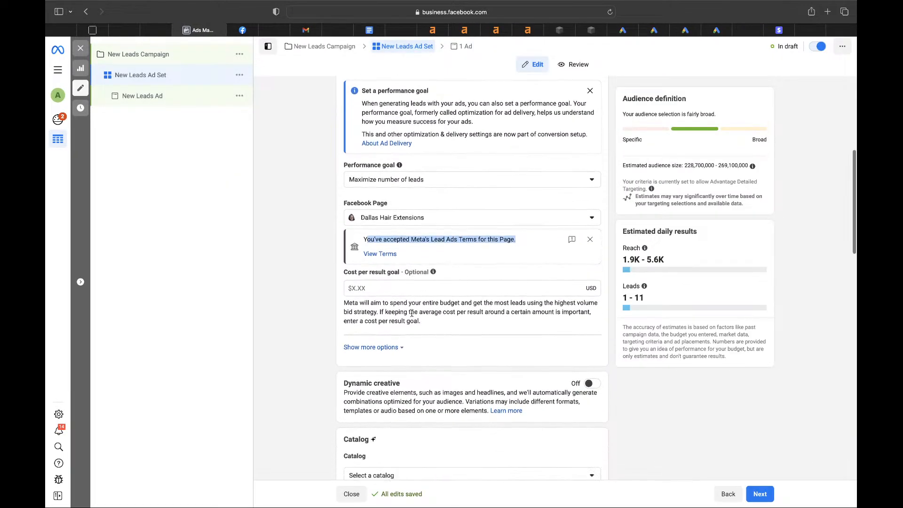
scroll(412, 315, down, 3)
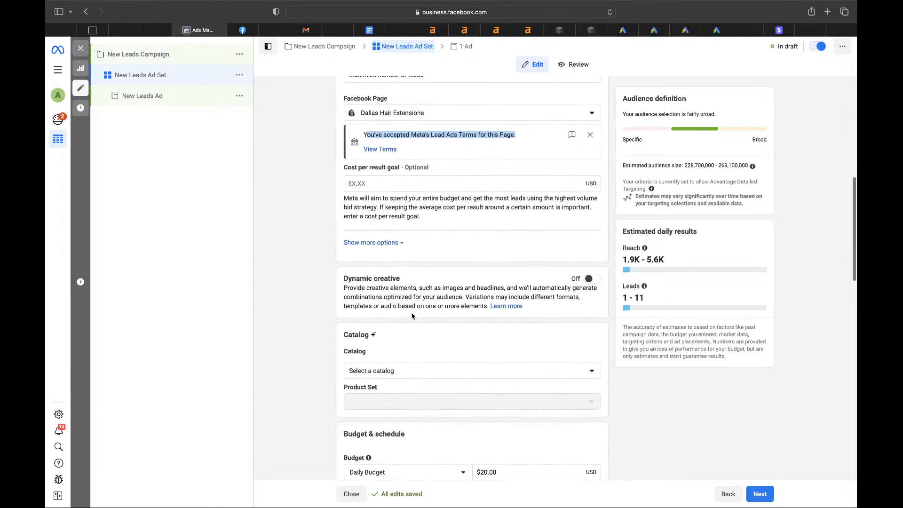
scroll(412, 316, down, 5)
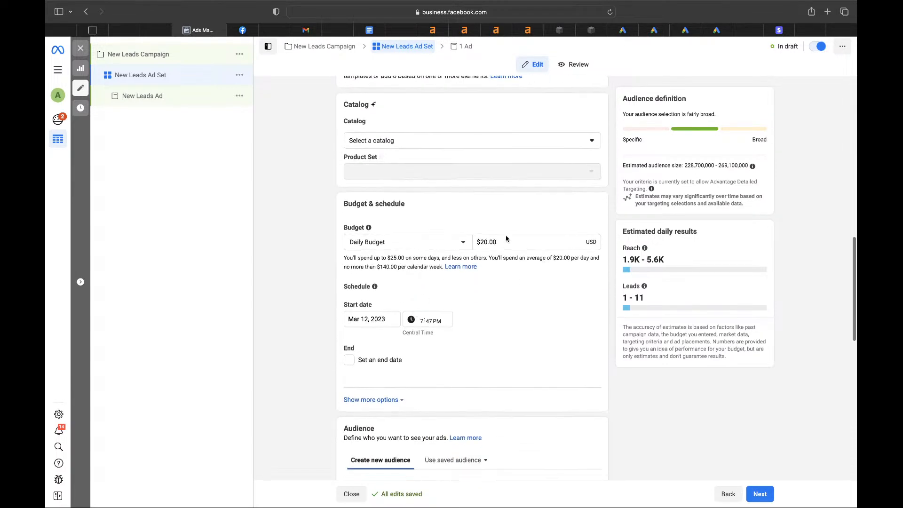
click(487, 241)
key(BackSpace)
key(BackSpace)
key(BackSpace)
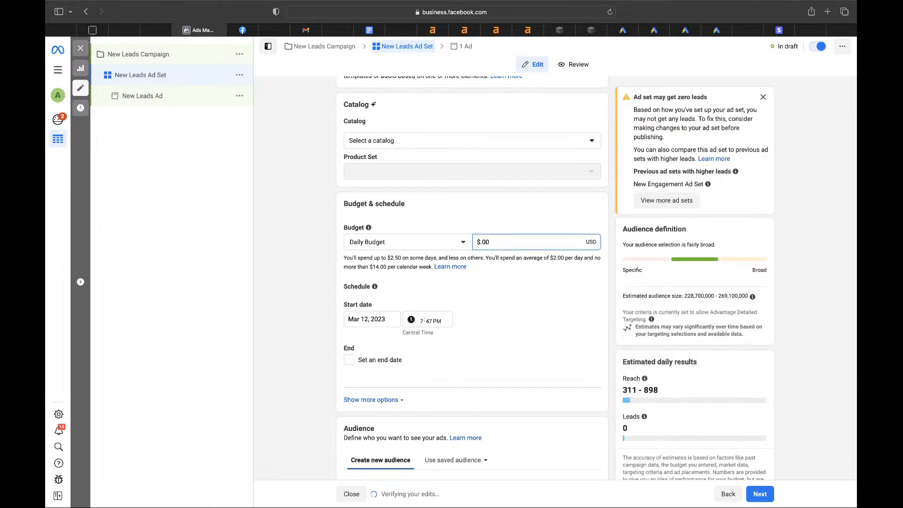
scroll(653, 365, down, 2)
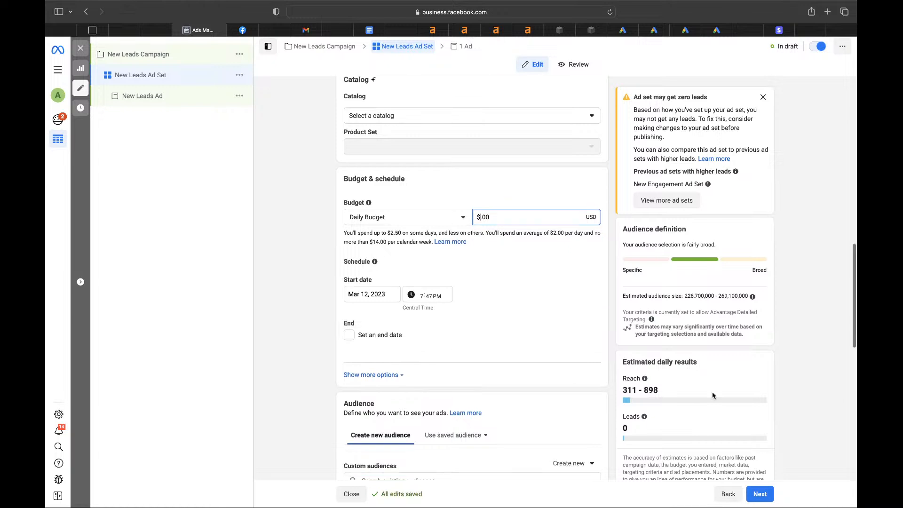
scroll(652, 366, up, 1)
mouse_move(623, 376)
mouse_down()
mouse_move(660, 391)
mouse_move(622, 376)
mouse_move(637, 385)
mouse_up()
click(660, 391)
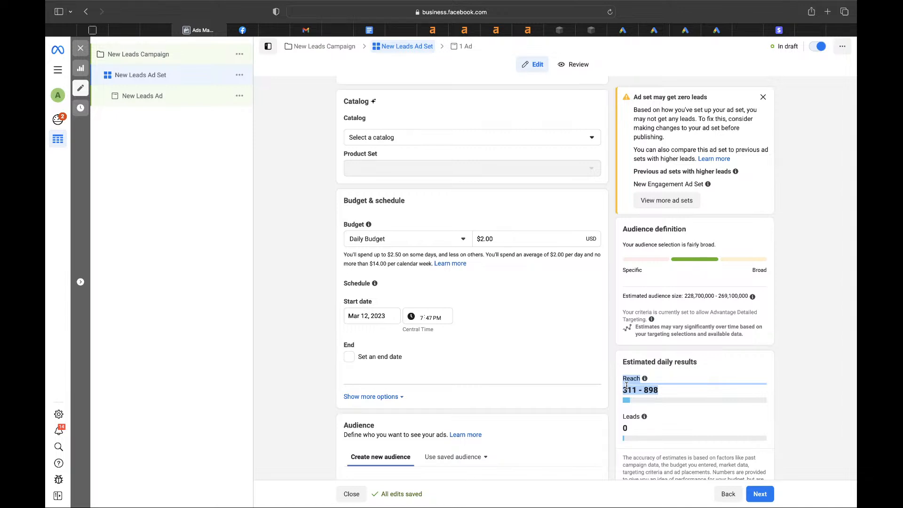
- Compare reach at $20.00, then change the daily budget to $5.00 and commit it
click(487, 237)
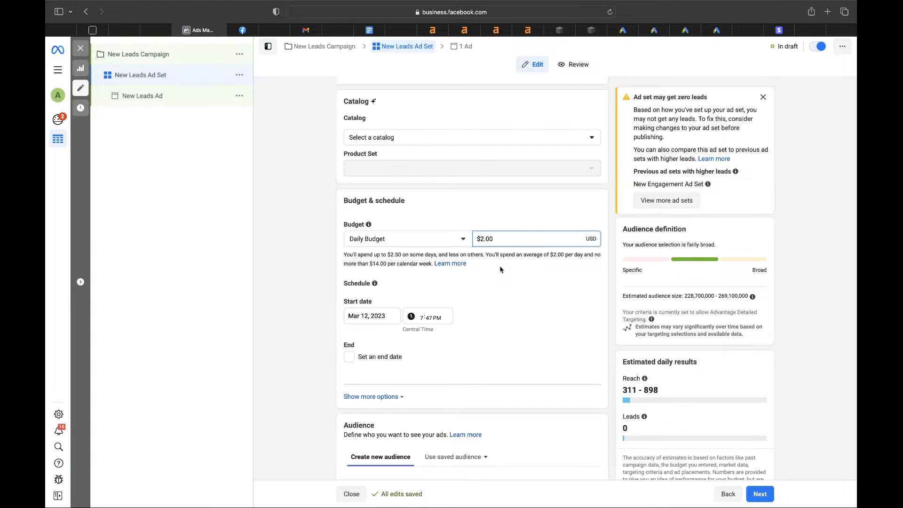
text(0)
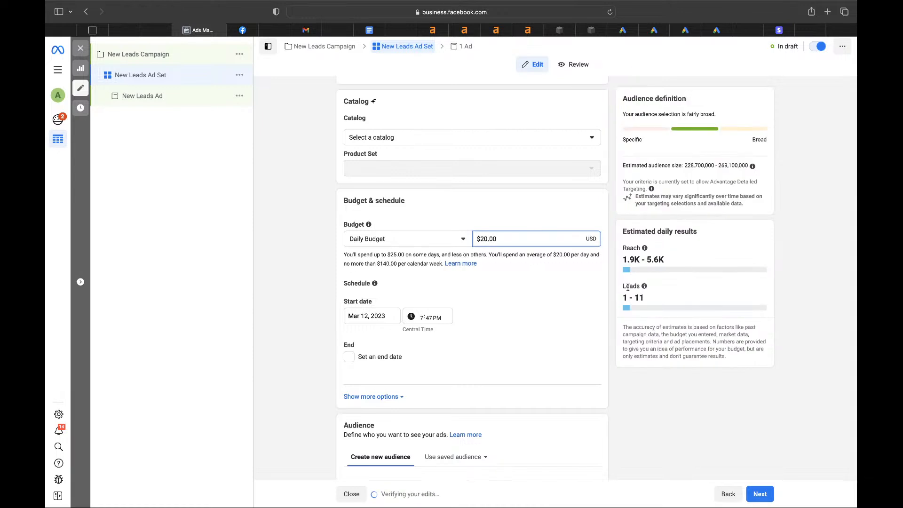
drag(622, 260, 662, 260)
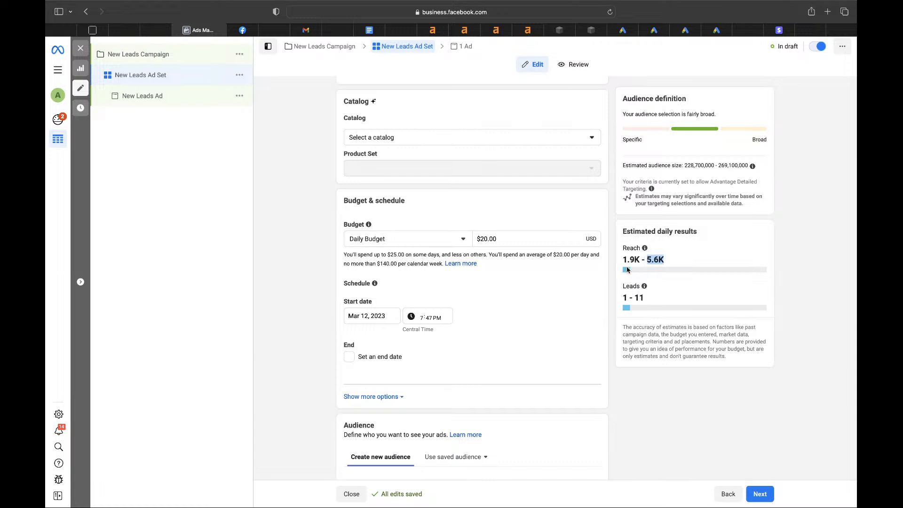
click(641, 261)
click(486, 237)
key(BackSpace)
key(BackSpace)
key(BackSpace)
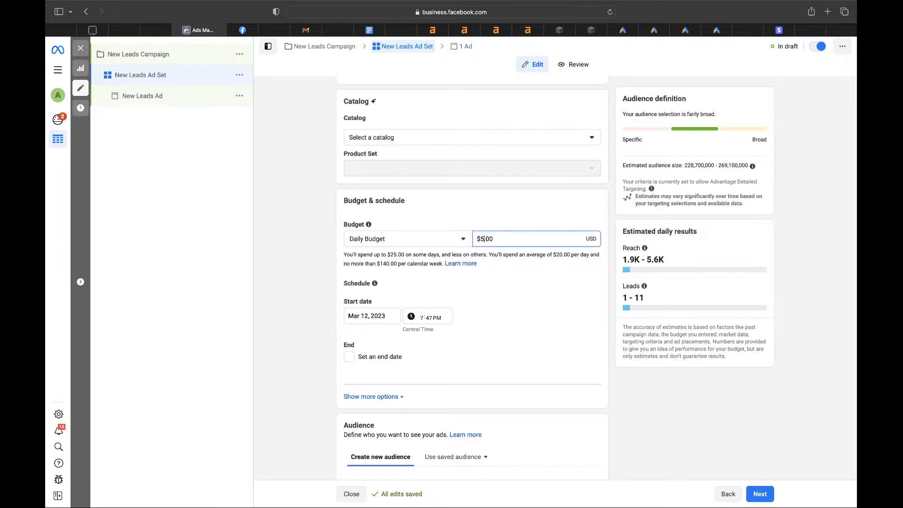
click(521, 354)
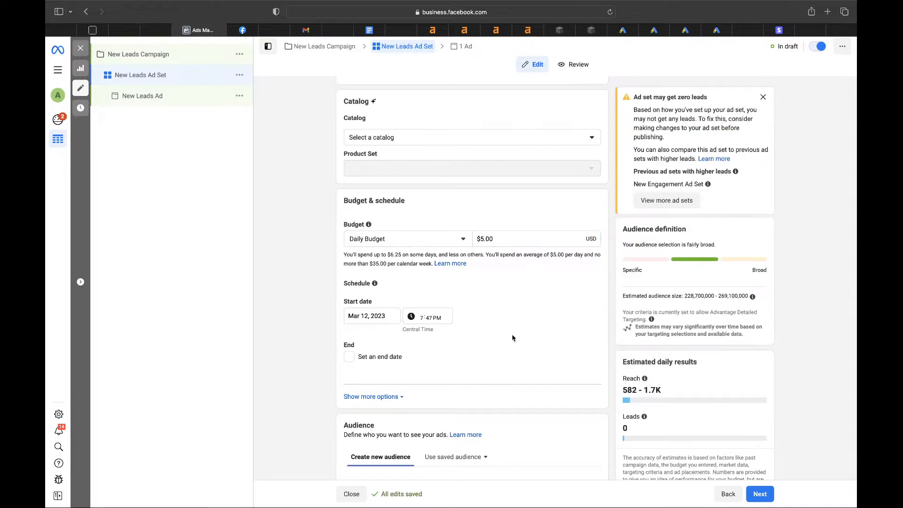
- Scroll to the Audience section and open the Locations search field
scroll(432, 295, down, 3)
scroll(431, 295, down, 5)
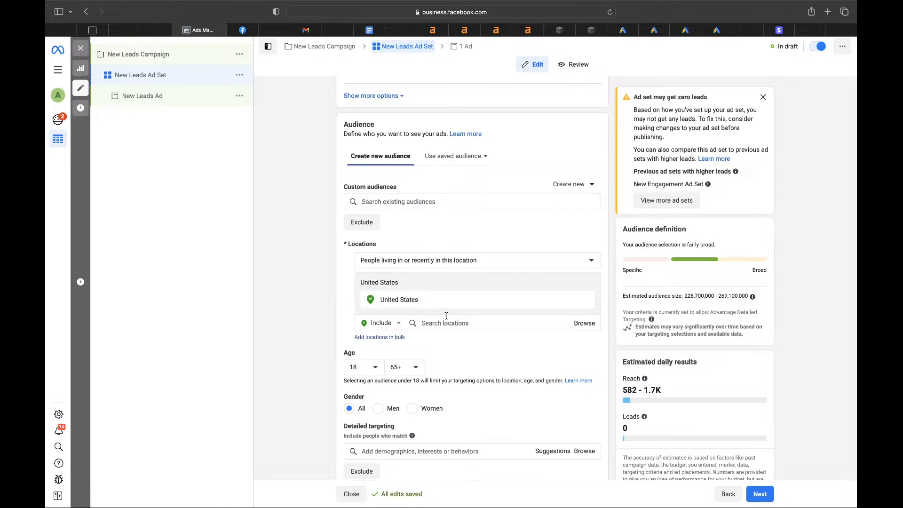
click(443, 322)
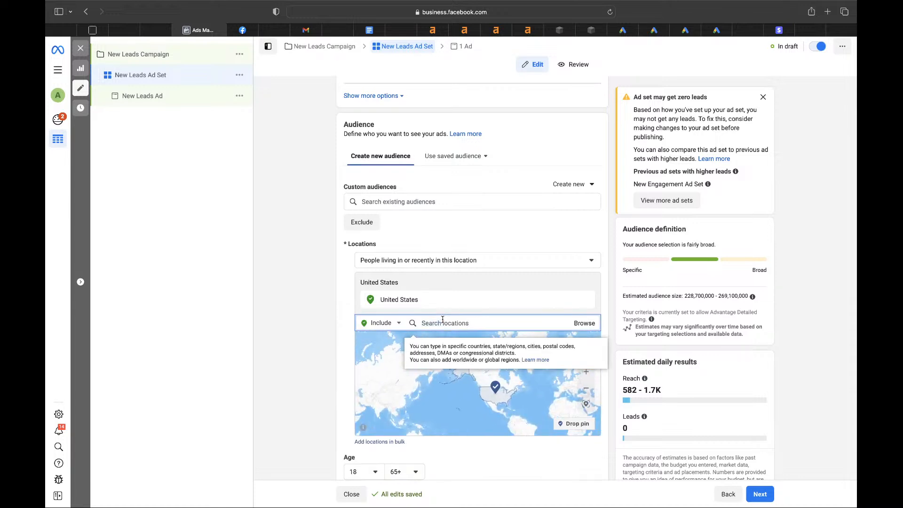
- Target Dallas, Texas with a 10-mile radius instead of the United States
text(dallas)
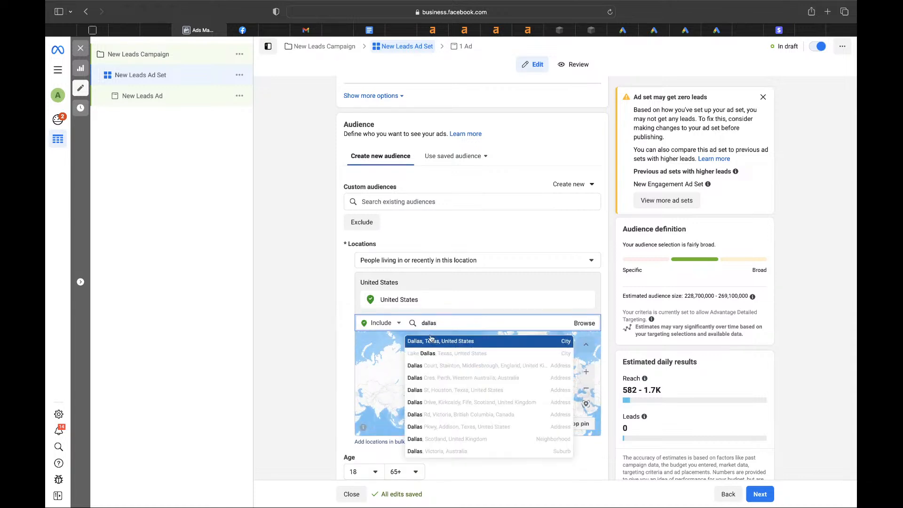
click(433, 345)
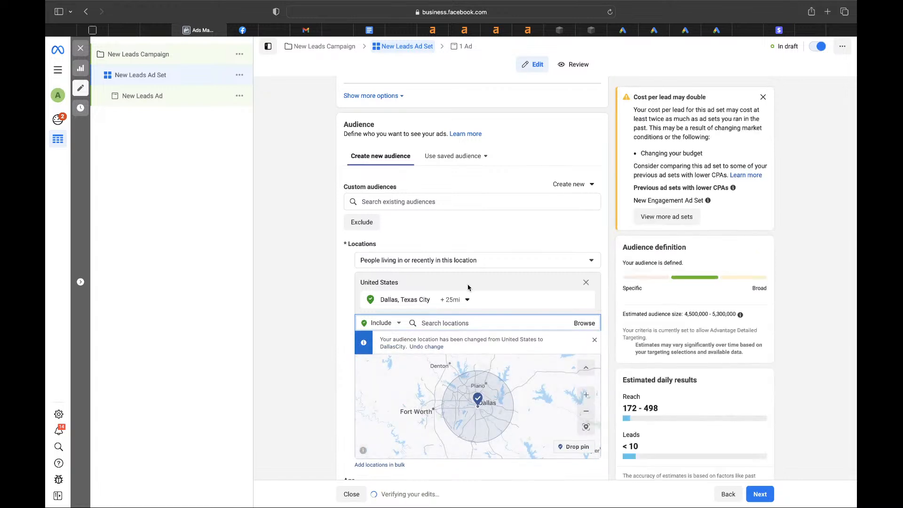
click(454, 299)
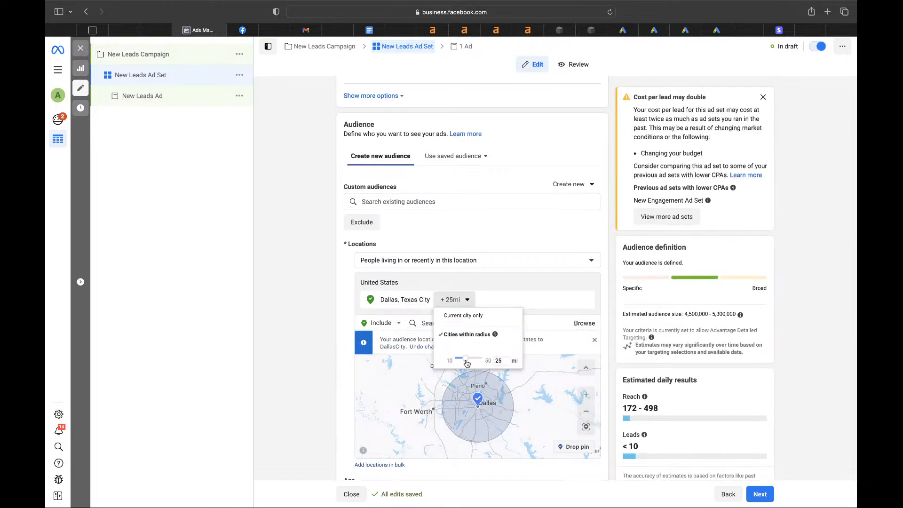
drag(465, 358, 439, 357)
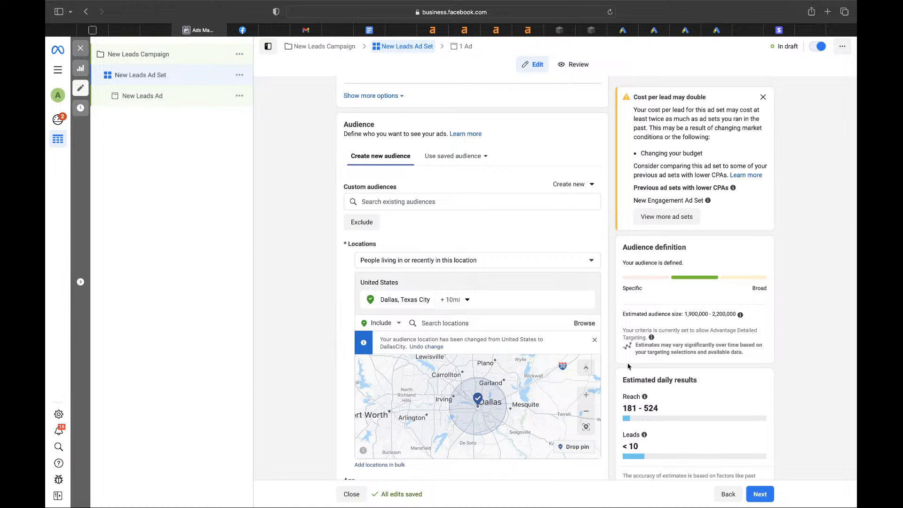
drag(684, 314, 728, 312)
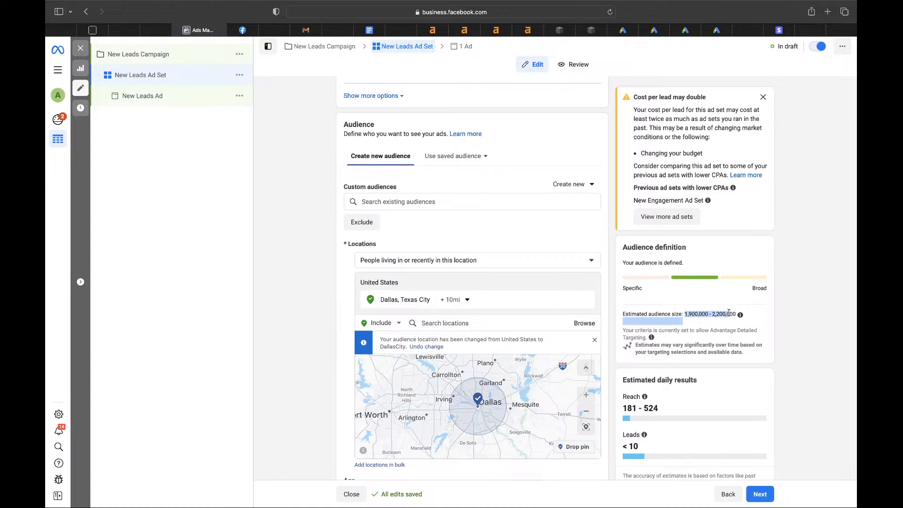
scroll(660, 299, down, 5)
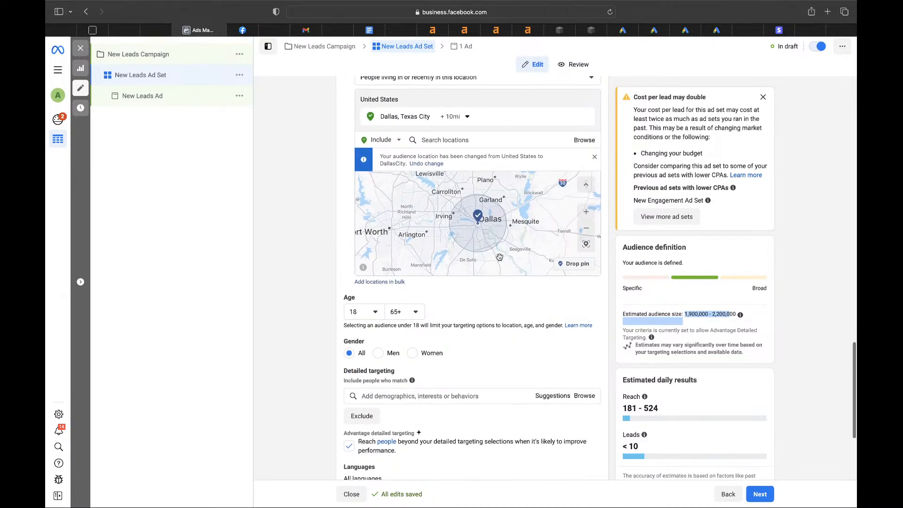
click(361, 313)
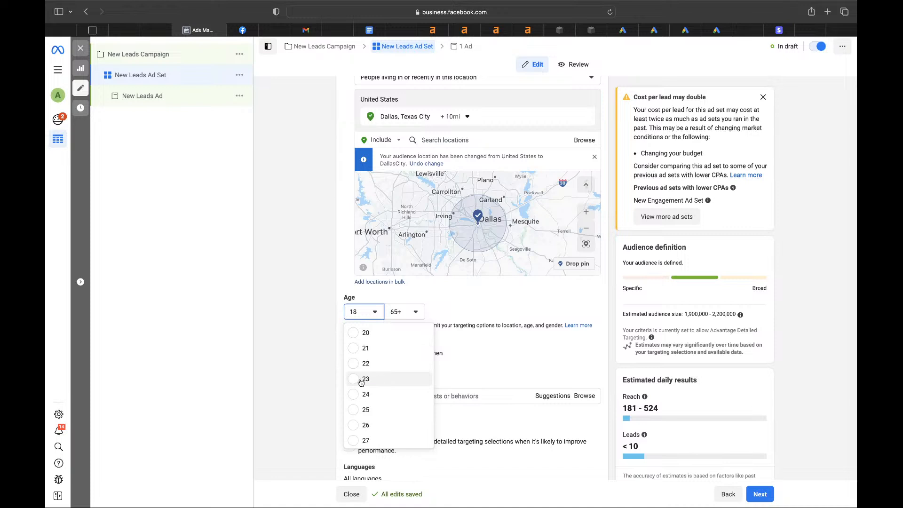
- Set the audience to ages 25–40 and Women only, narrowing it to 403,500–474,800
click(353, 409)
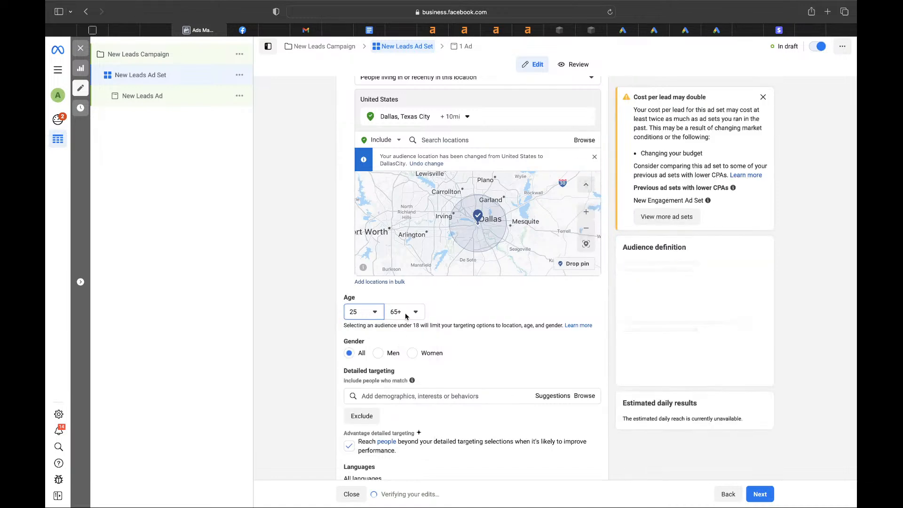
click(406, 313)
scroll(411, 412, up, 3)
scroll(411, 412, up, 5)
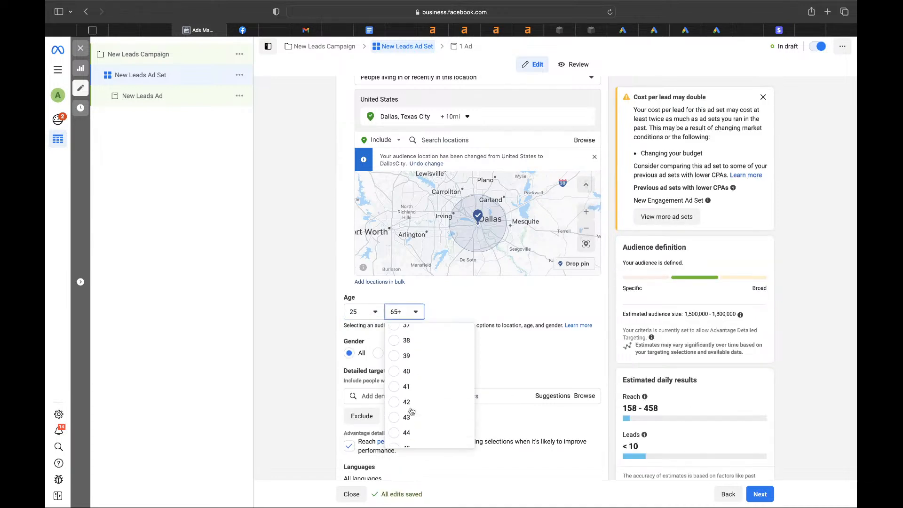
click(395, 417)
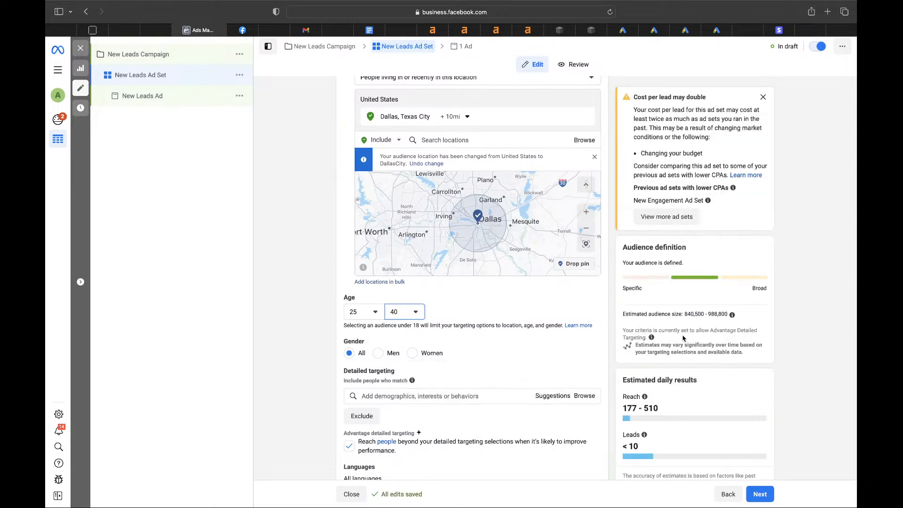
drag(684, 313, 730, 313)
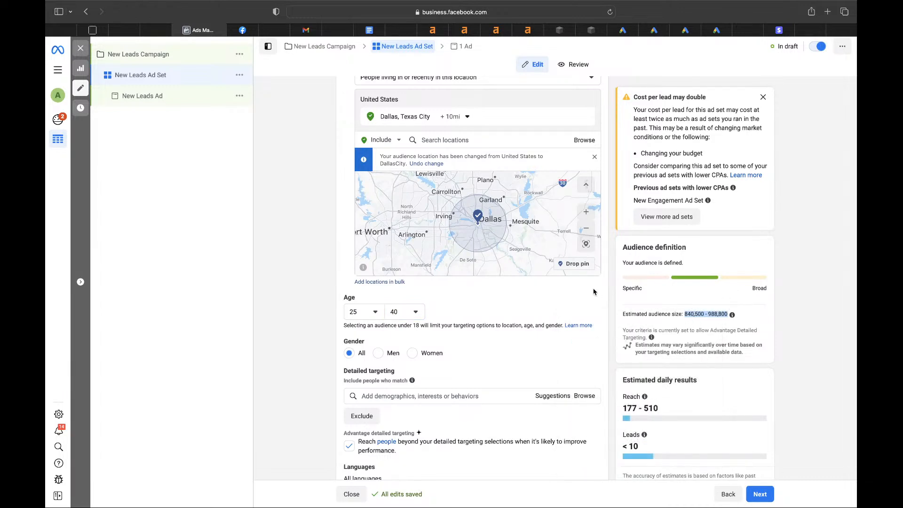
click(413, 357)
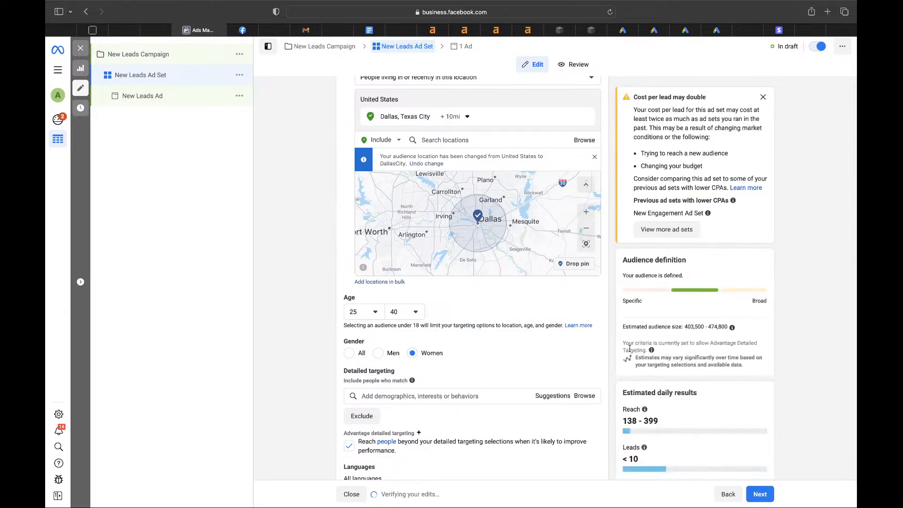
drag(707, 324, 728, 326)
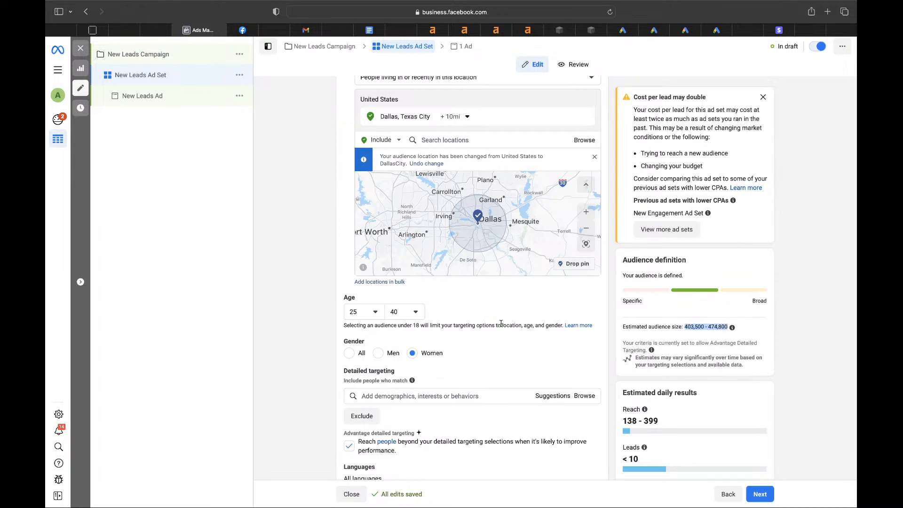
scroll(501, 324, down, 2)
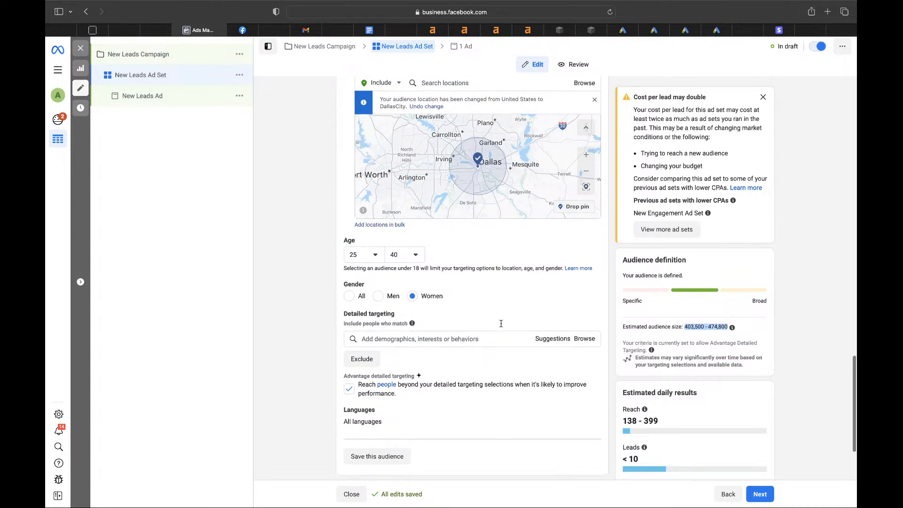
- Turn off Advantage detailed targeting and add Cardi B as a detailed targeting interest
click(351, 388)
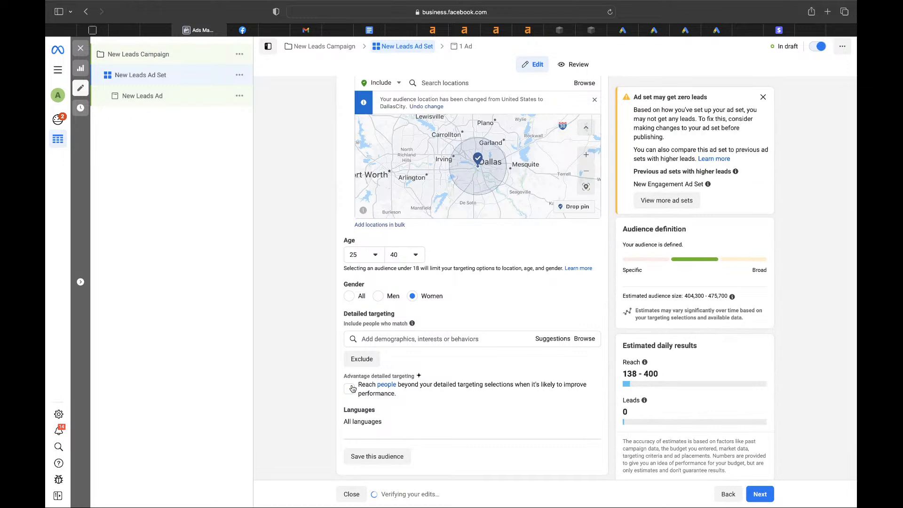
click(385, 342)
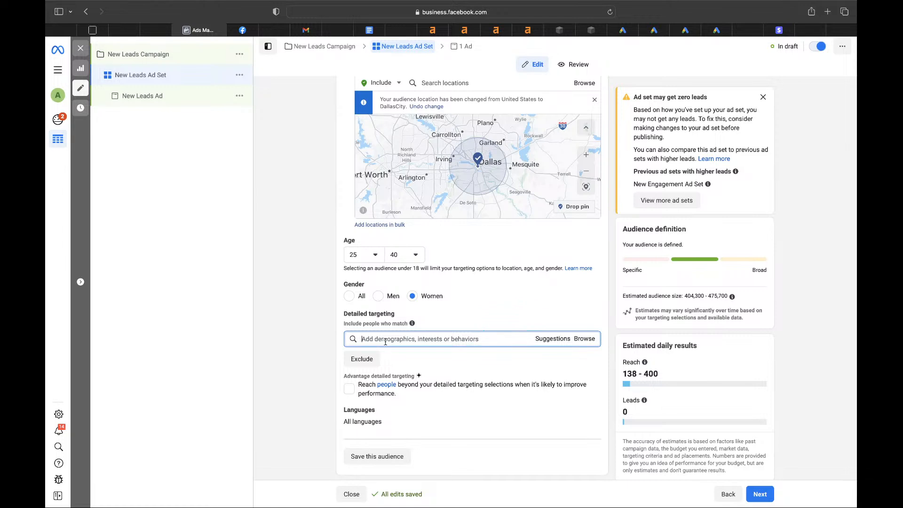
text(979 the beat)
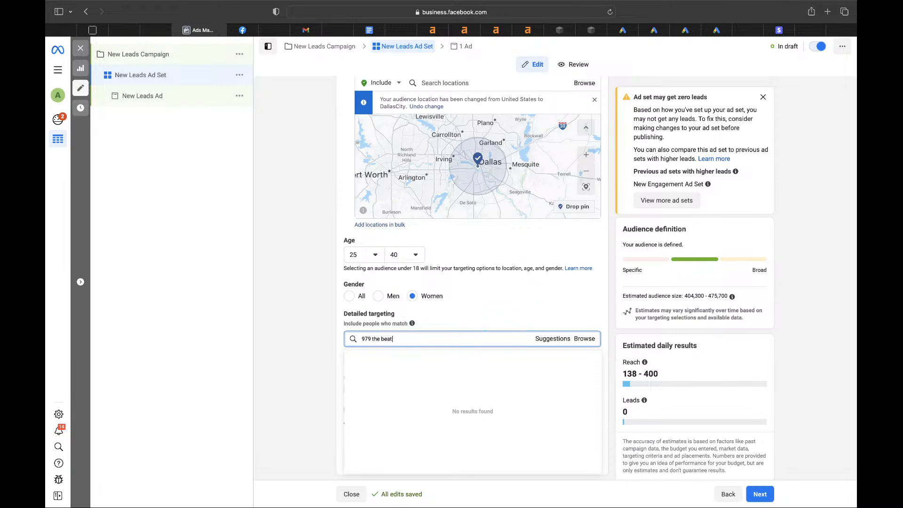
triple_click(365, 339)
click(365, 339)
text(.)
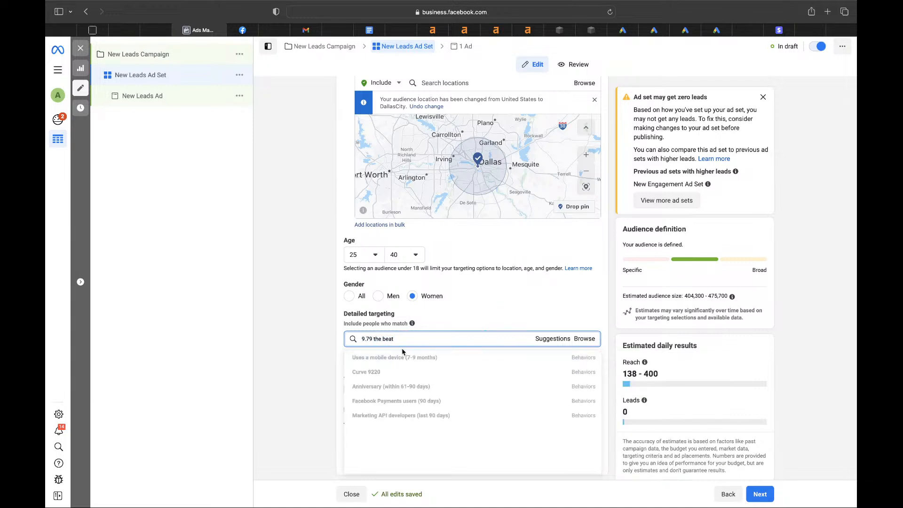
triple_click(407, 337)
text(k104)
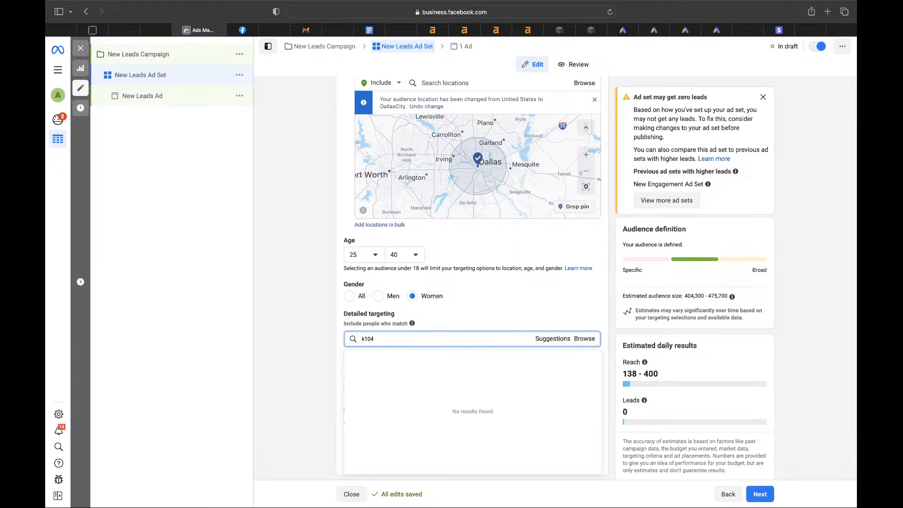
key(super+a)
text(cardi)
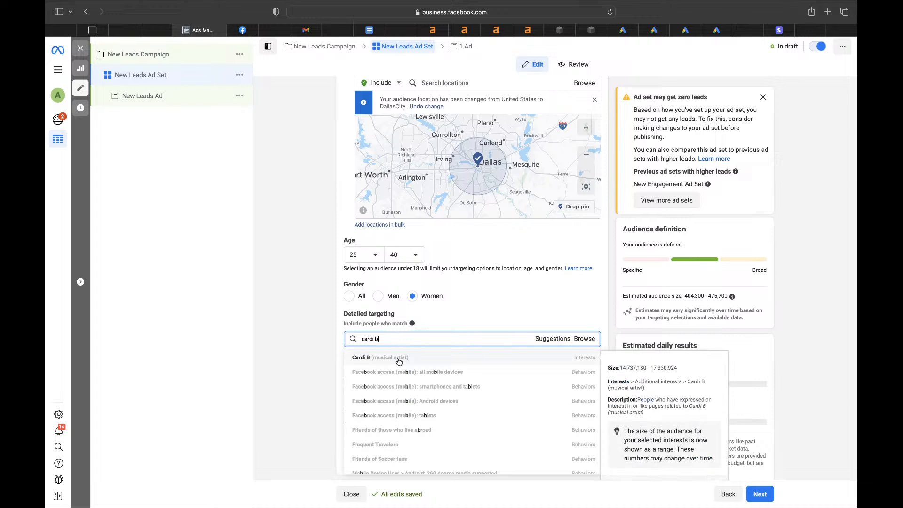
click(398, 361)
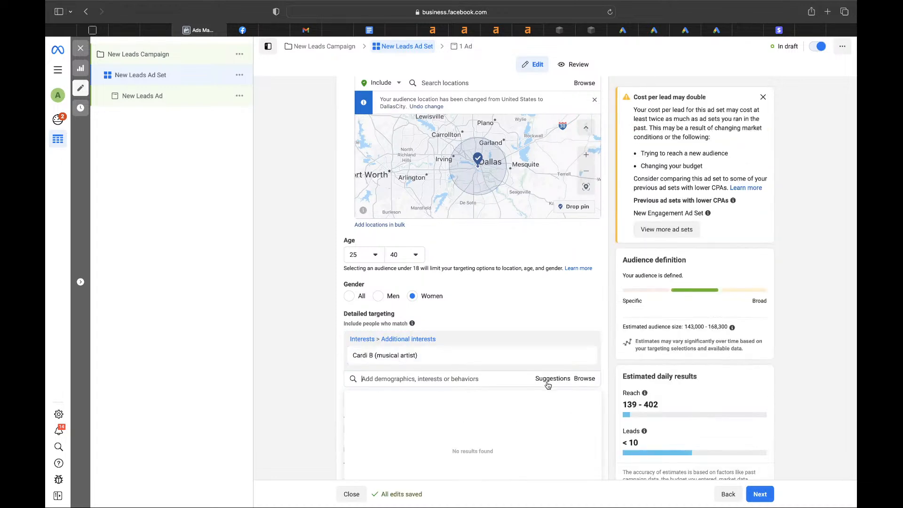
click(682, 323)
drag(682, 324, 704, 324)
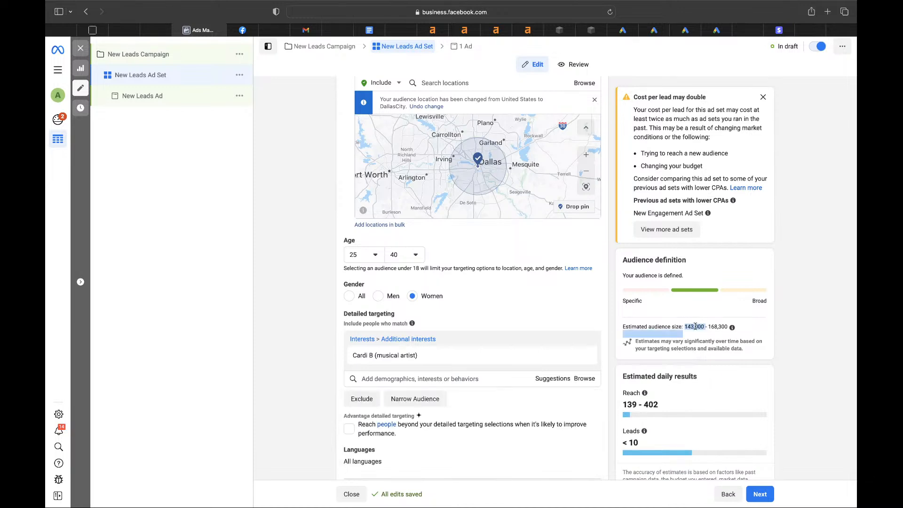
- Add Rihanna, Beyoncé, Nicki Minaj and Drake from suggestions, narrowing audience to 212,800–250,400
click(546, 382)
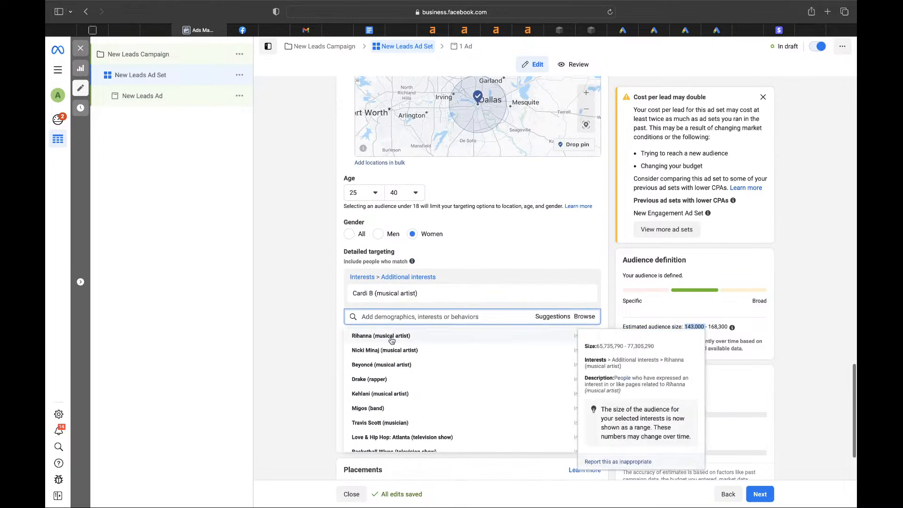
click(391, 337)
click(379, 360)
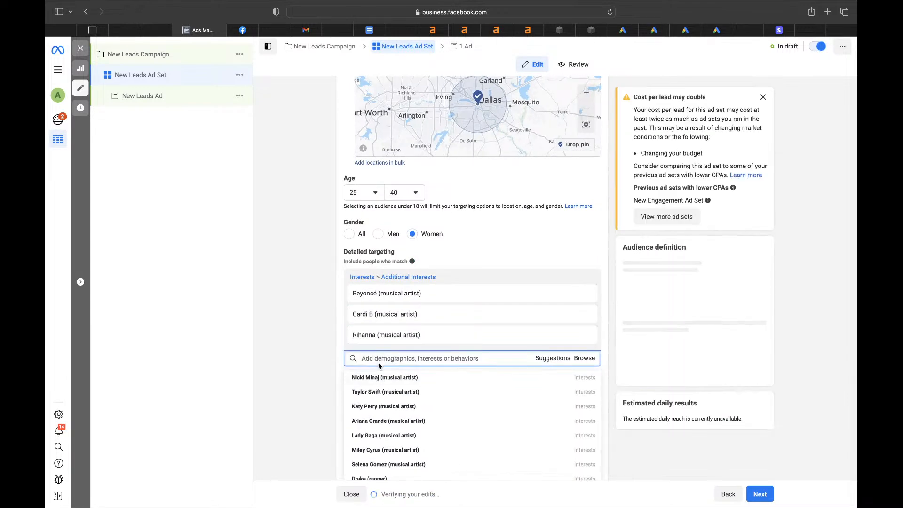
click(383, 377)
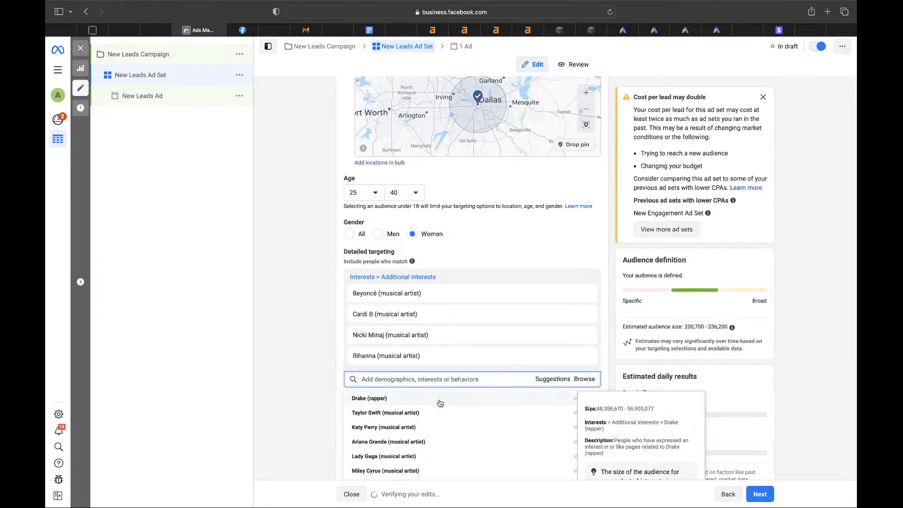
click(440, 399)
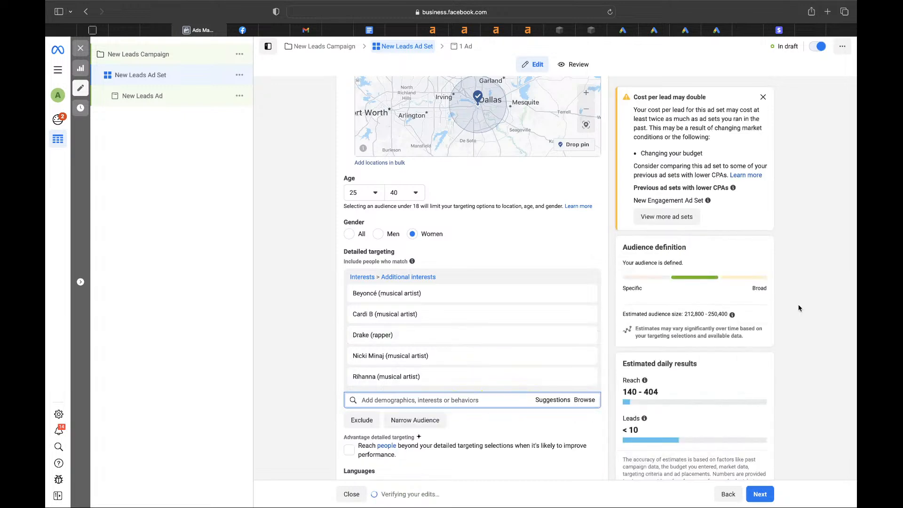
drag(679, 317, 732, 314)
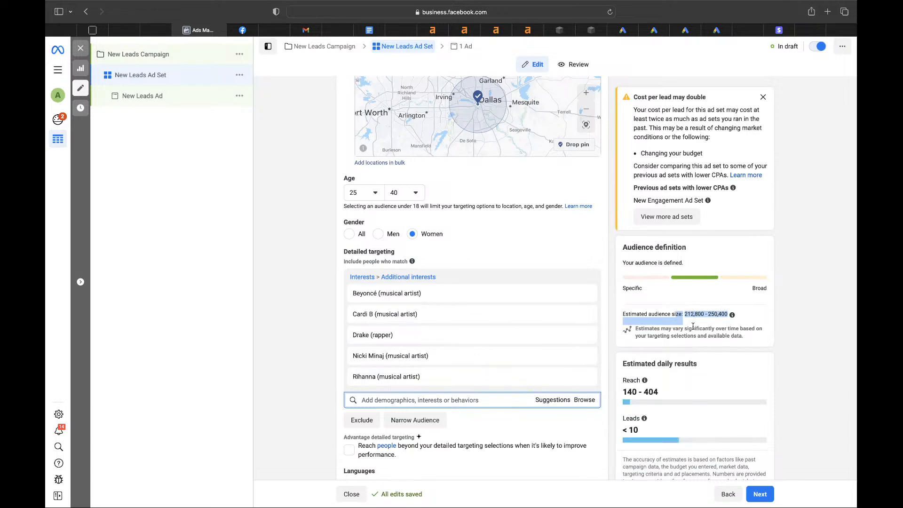
mouse_move(564, 323)
scroll(493, 320, down, 3)
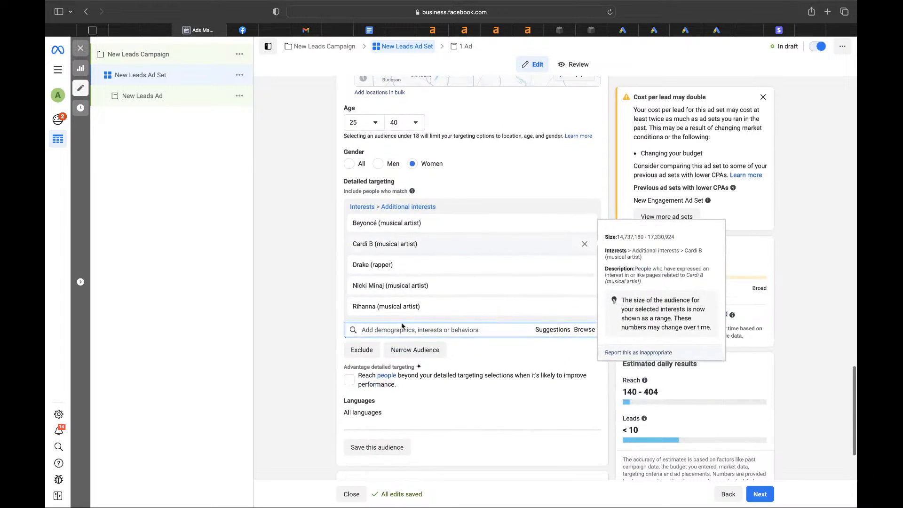
scroll(419, 282, down, 3)
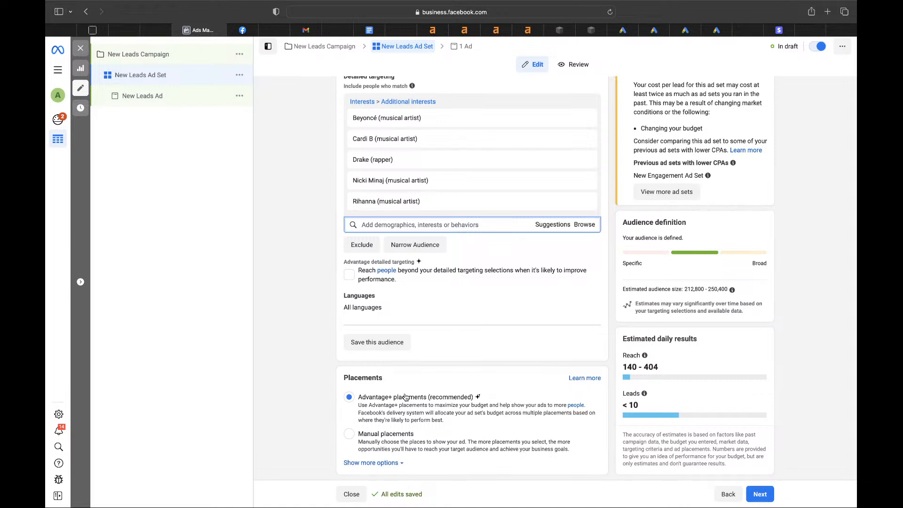
- Switch to manual placements and drop Audience Network
click(349, 434)
scroll(355, 424, down, 5)
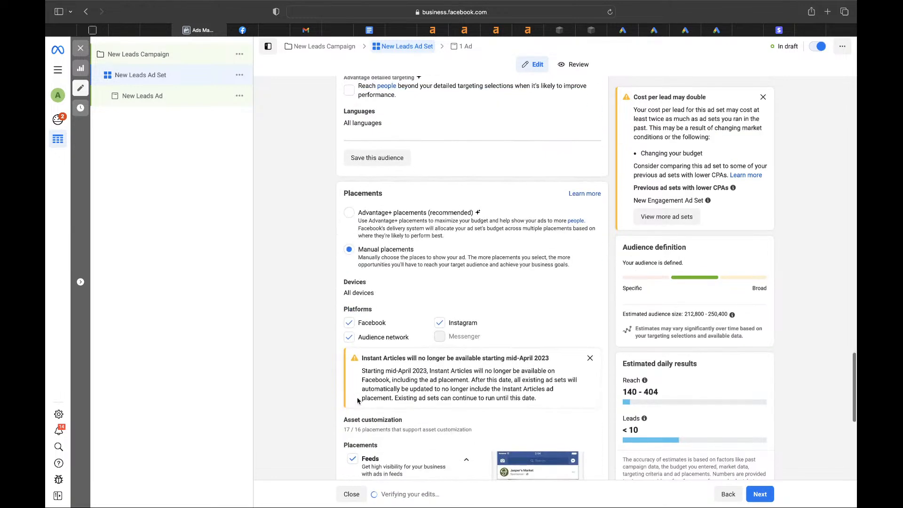
click(351, 338)
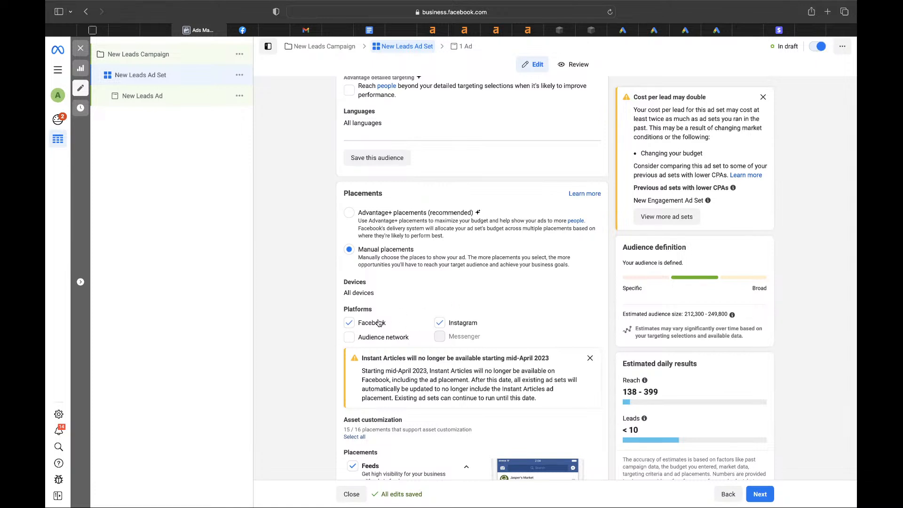
- Compare audience estimates across platforms, then leave Instagram as the only platform
click(350, 323)
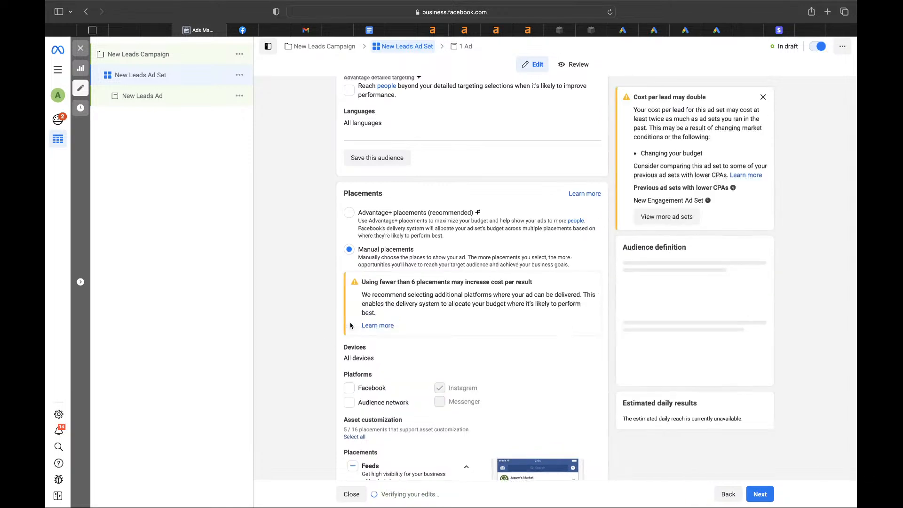
click(348, 388)
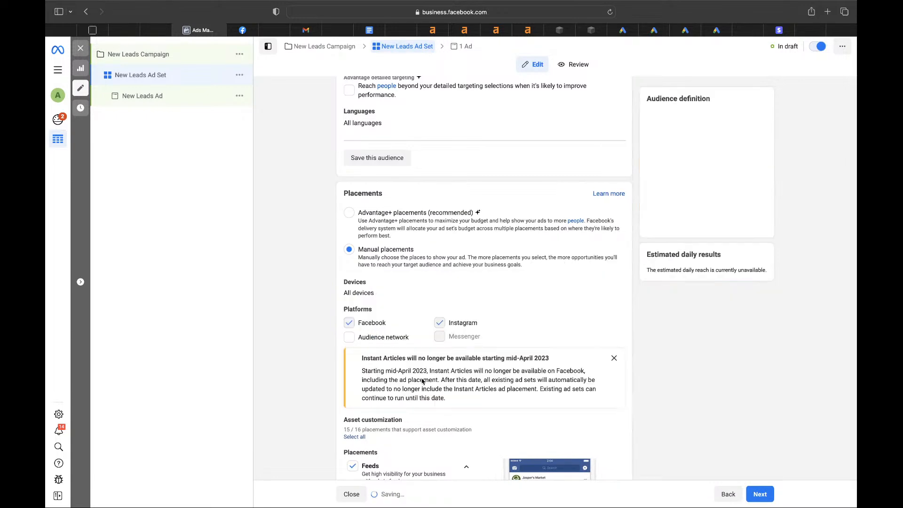
click(440, 323)
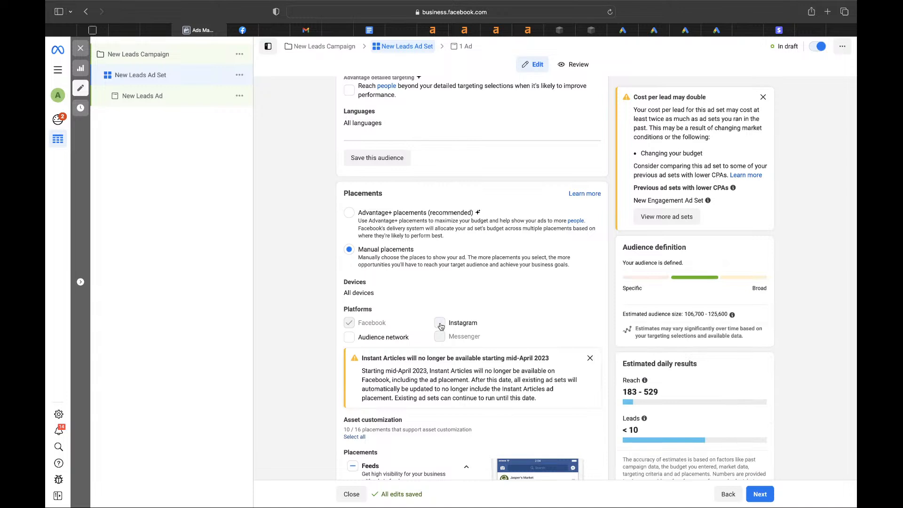
click(440, 323)
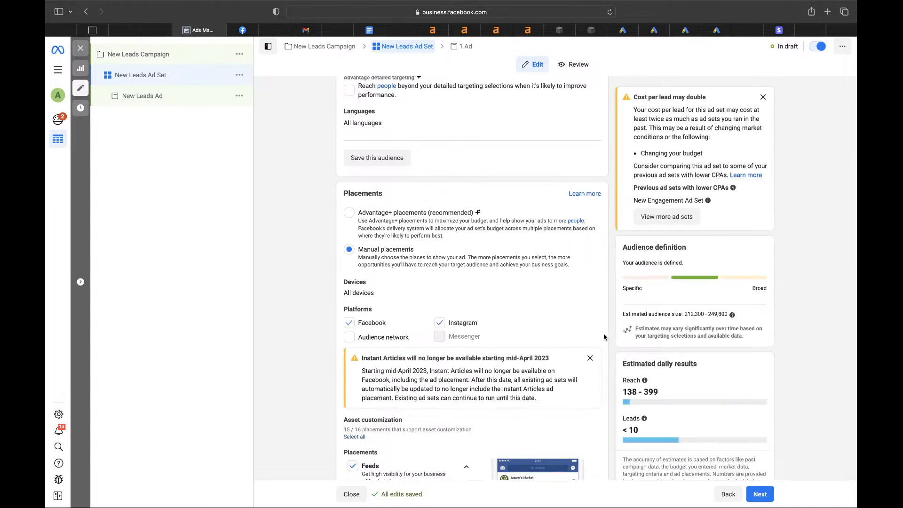
double_click(692, 318)
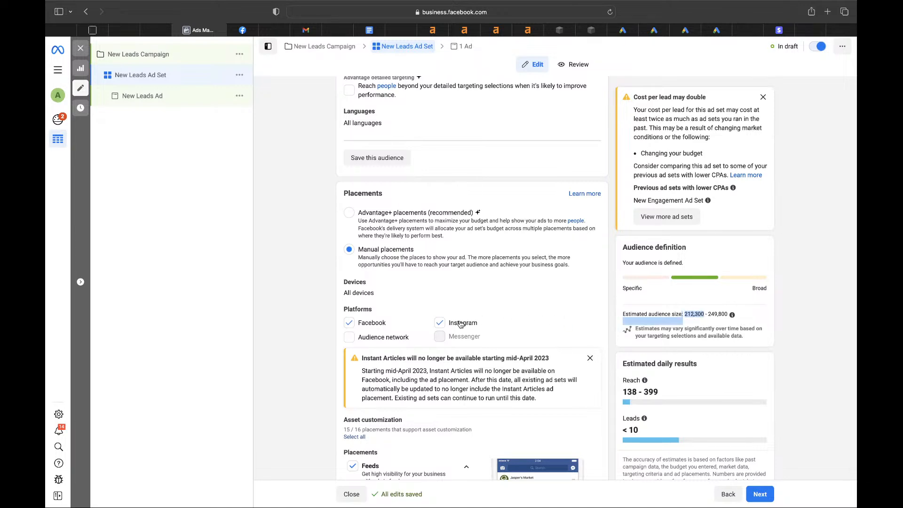
click(442, 329)
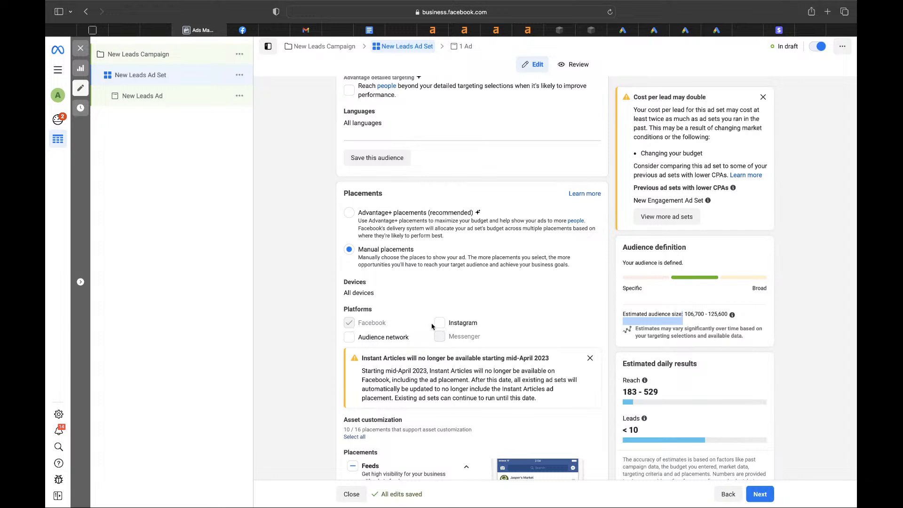
click(440, 323)
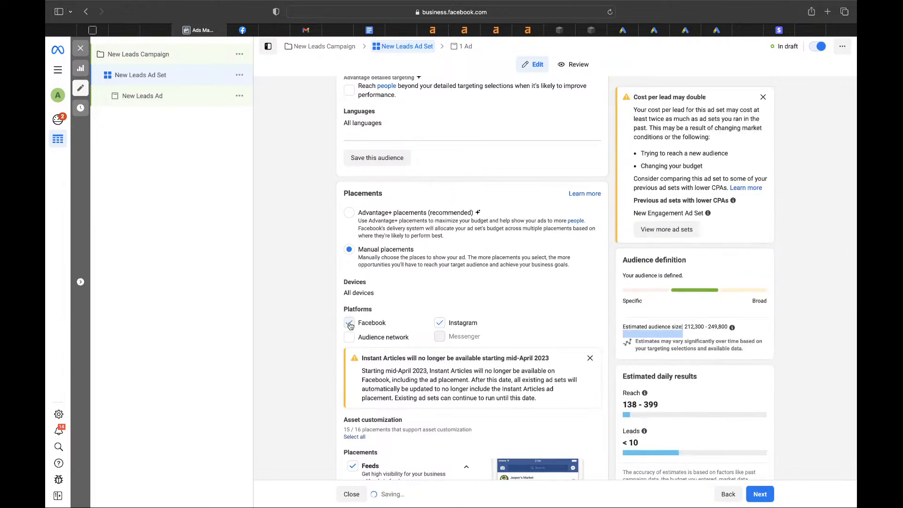
click(350, 323)
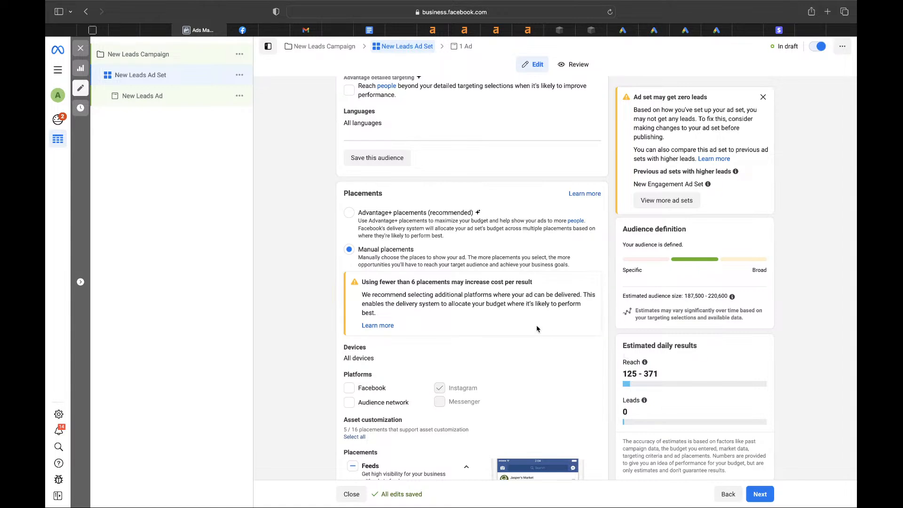
- Change the platforms to Facebook only, dropping Instagram
scroll(537, 328, down, 5)
scroll(537, 328, down, 4)
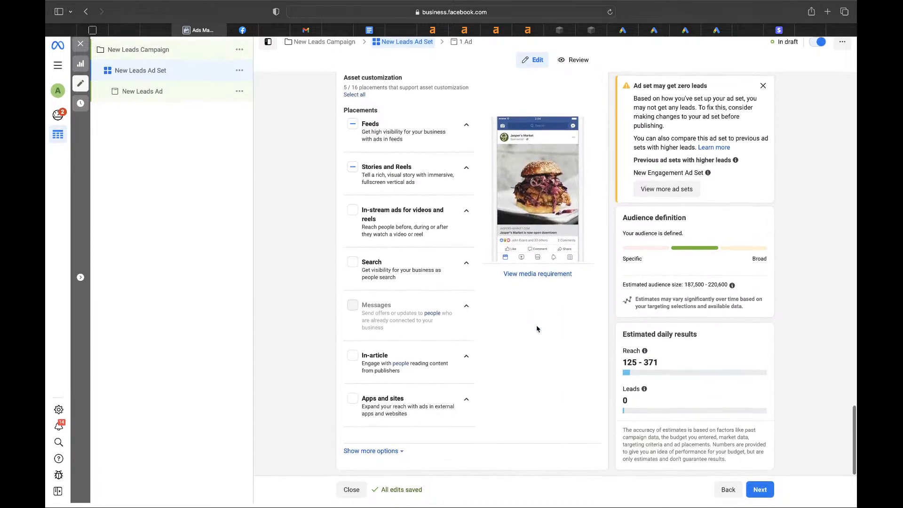
scroll(538, 328, up, 3)
scroll(537, 328, up, 2)
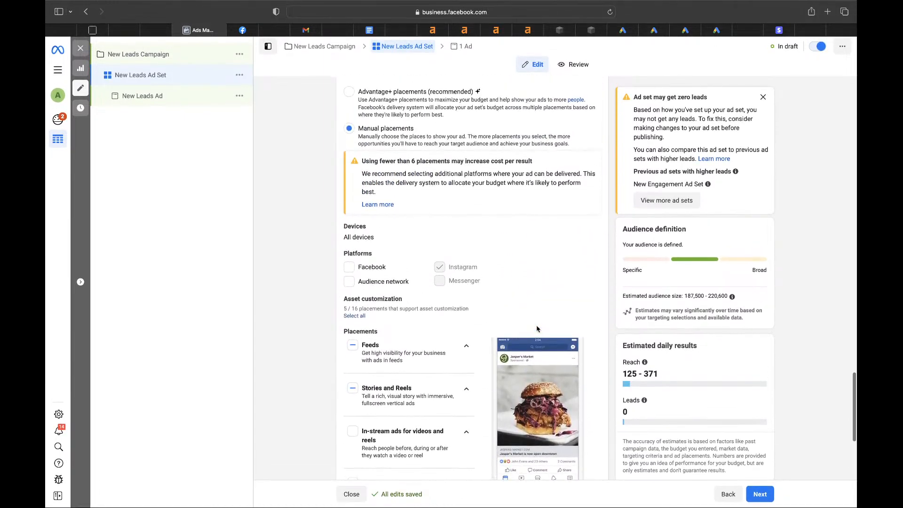
click(350, 268)
click(440, 203)
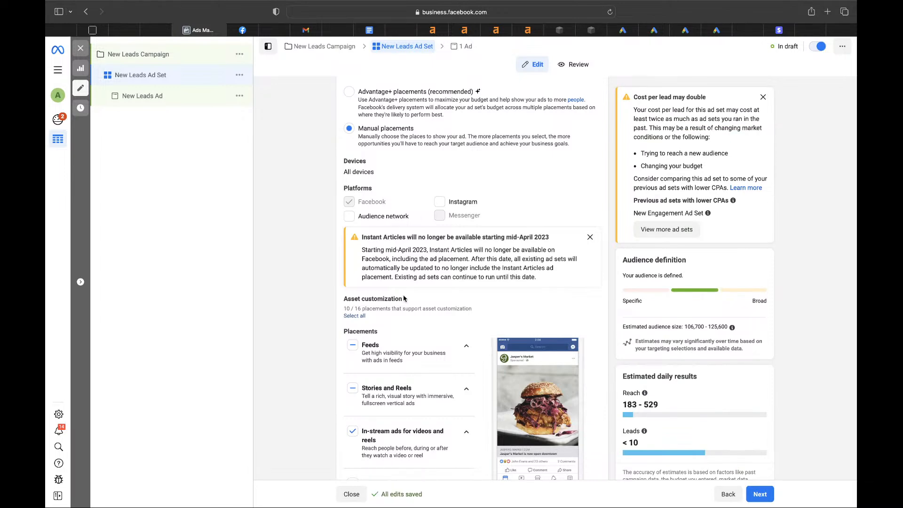
- Expand the extra placement options to review the device and brand safety settings
scroll(397, 296, down, 5)
scroll(404, 299, down, 4)
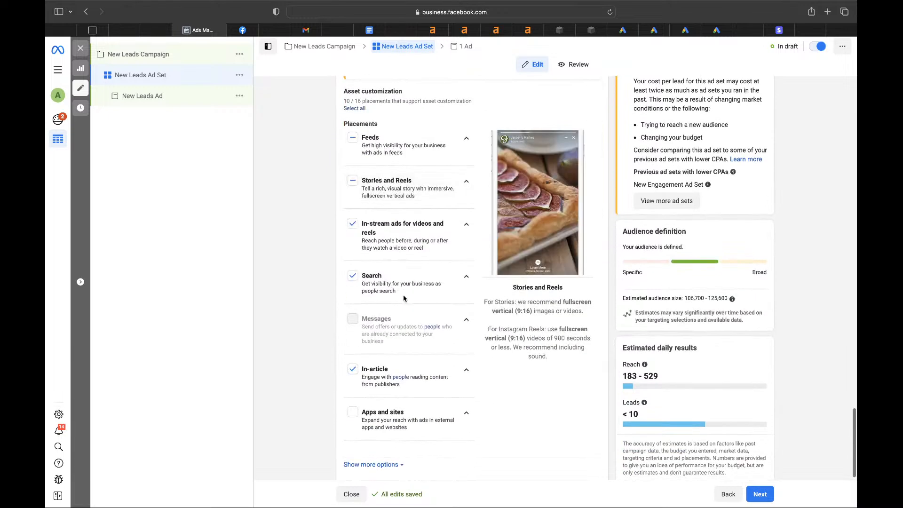
click(379, 455)
scroll(382, 422, down, 5)
scroll(391, 391, down, 5)
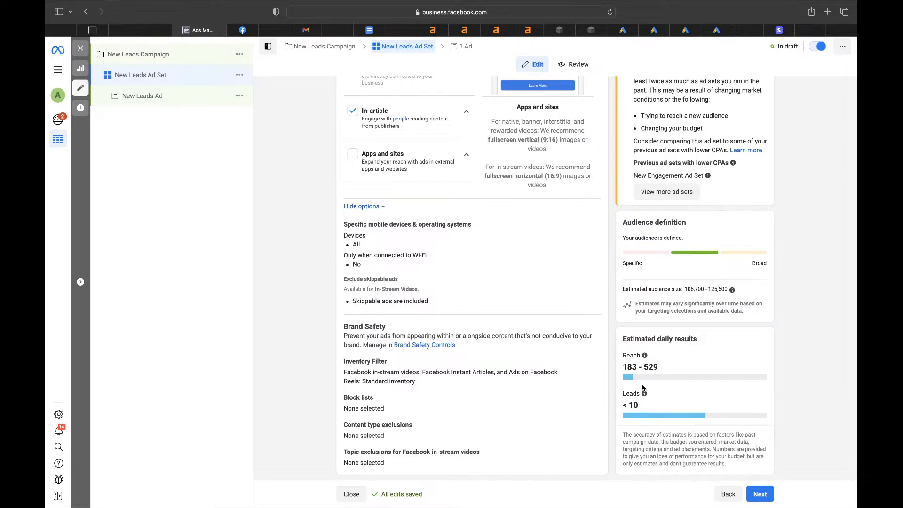
scroll(589, 363, up, 3)
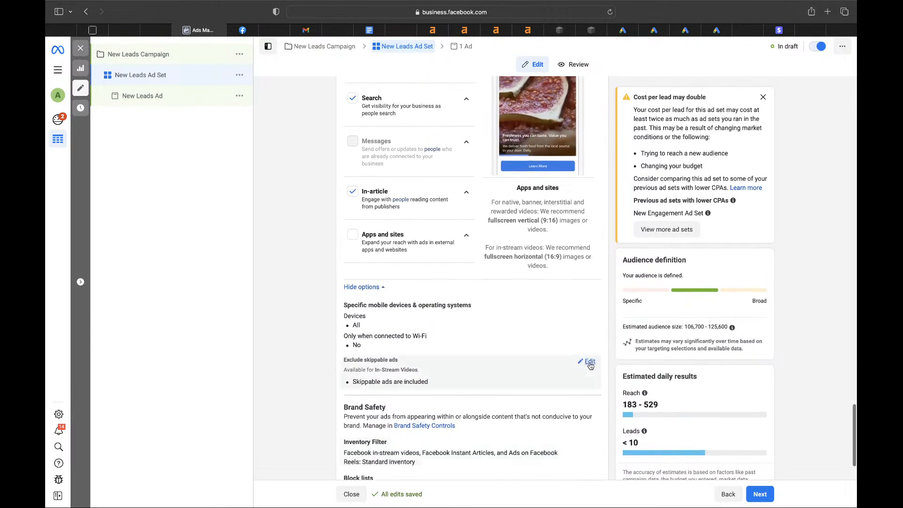
- Continue to the ad level, then return to the ad set and select its name
click(758, 494)
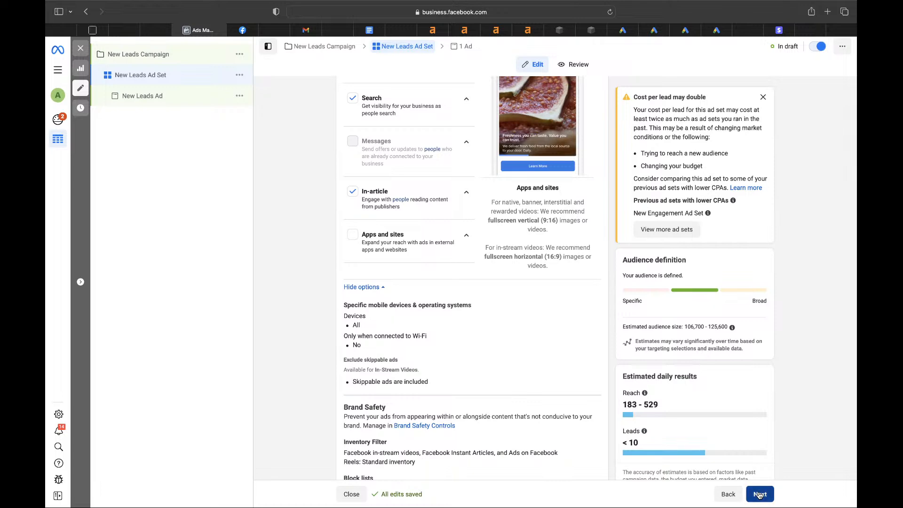
click(405, 46)
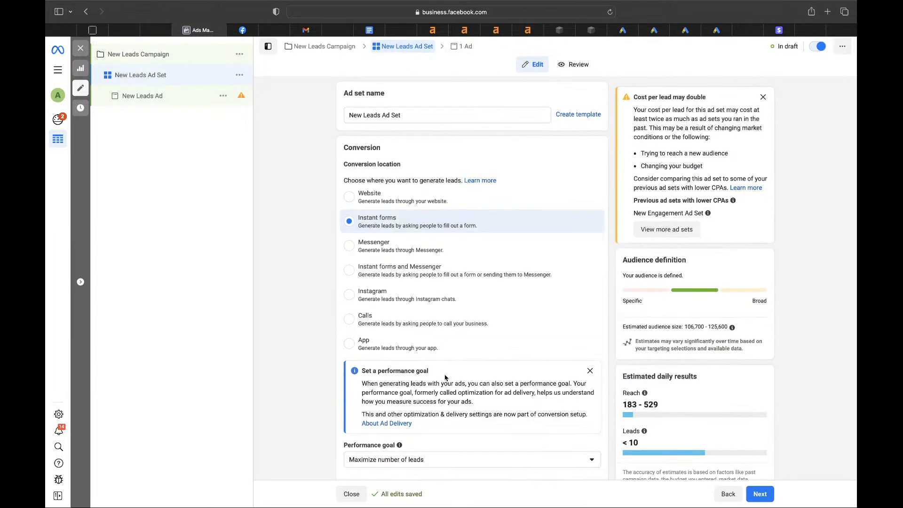
drag(403, 115, 312, 112)
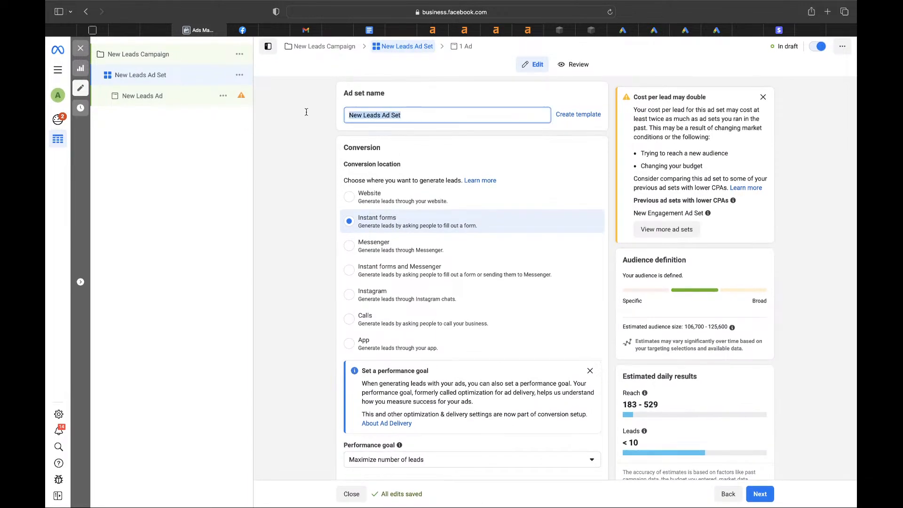
- Replace the ad set name with 'Facebook' and open the 1 Ad editor
text(ad)
key(BackSpace)
key(BackSpace)
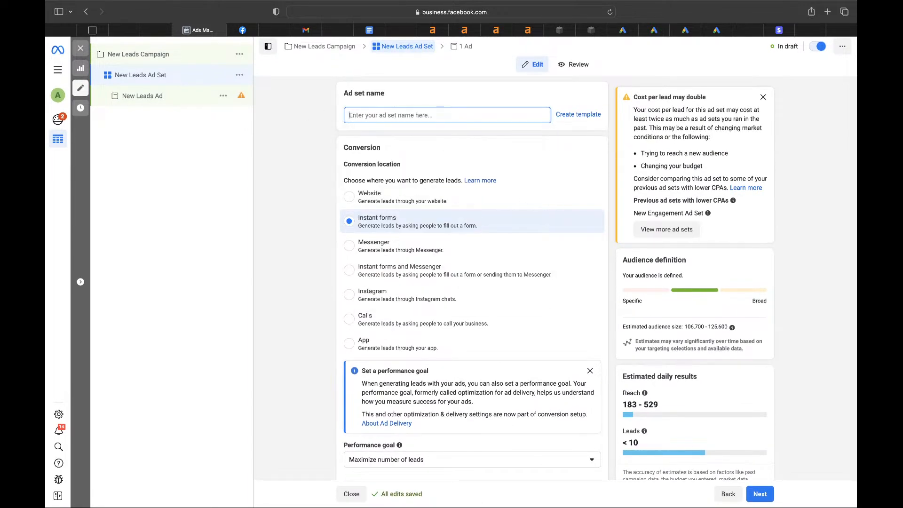
text(Facebook)
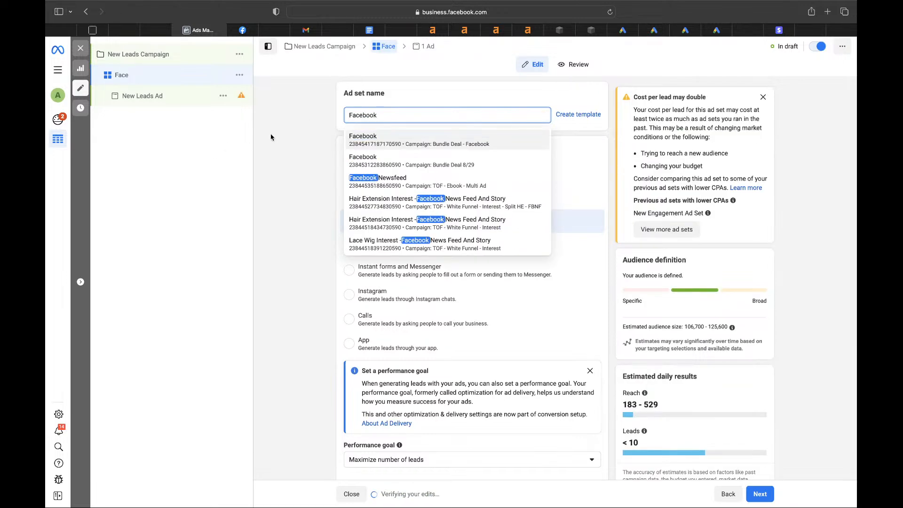
click(292, 145)
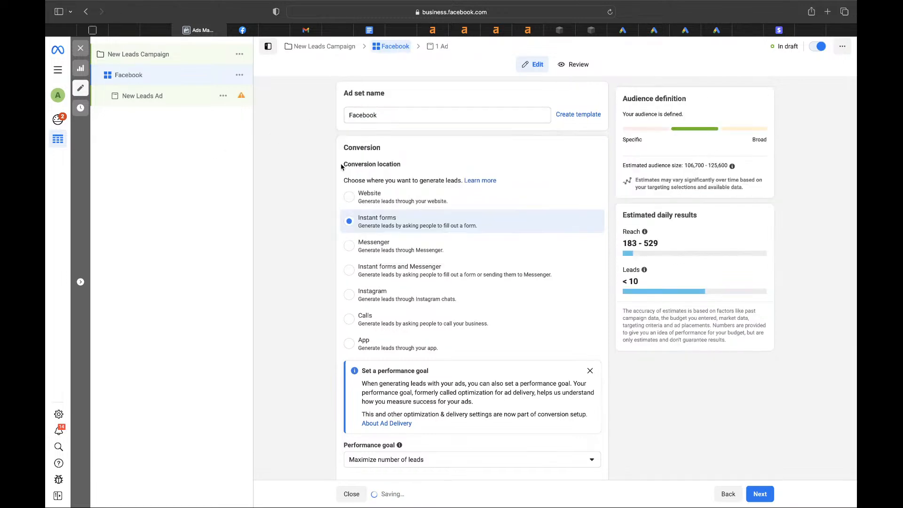
click(441, 49)
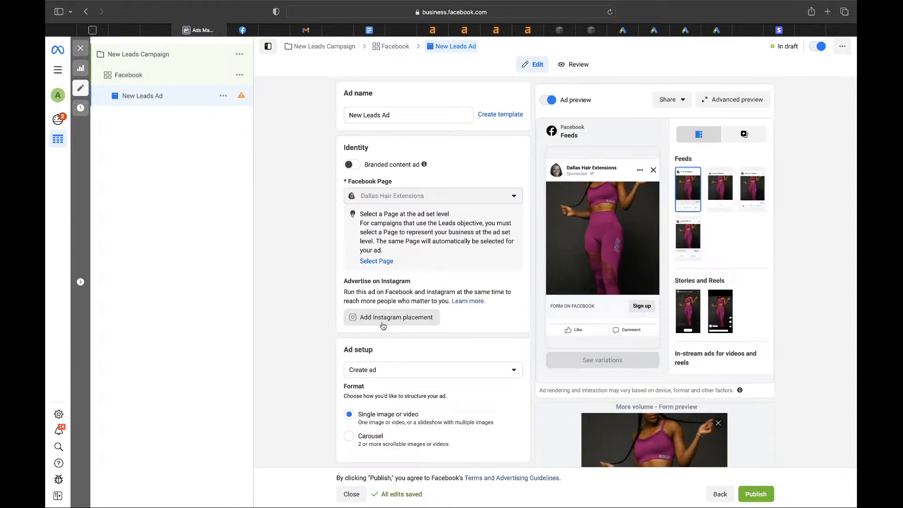
- Remove all of the ad's existing media and choose Add image to browse the account's images
scroll(383, 325, down, 2)
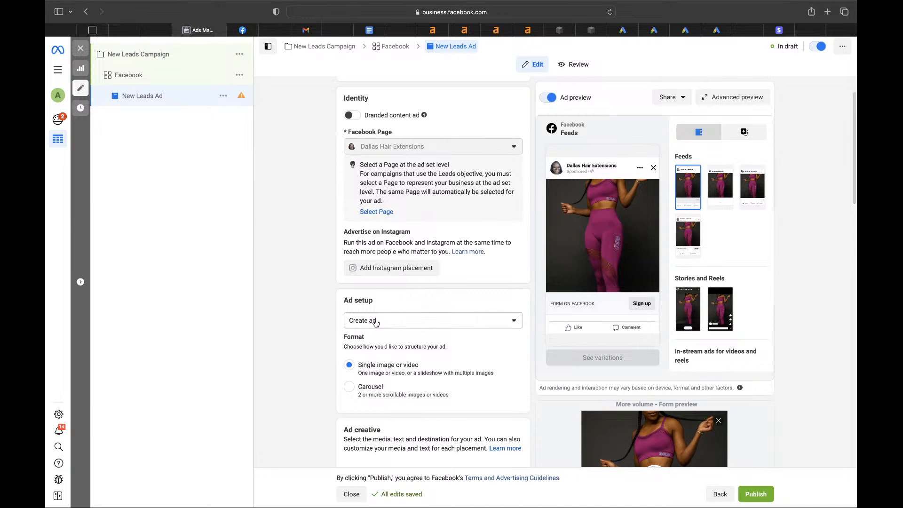
scroll(375, 322, down, 5)
click(515, 236)
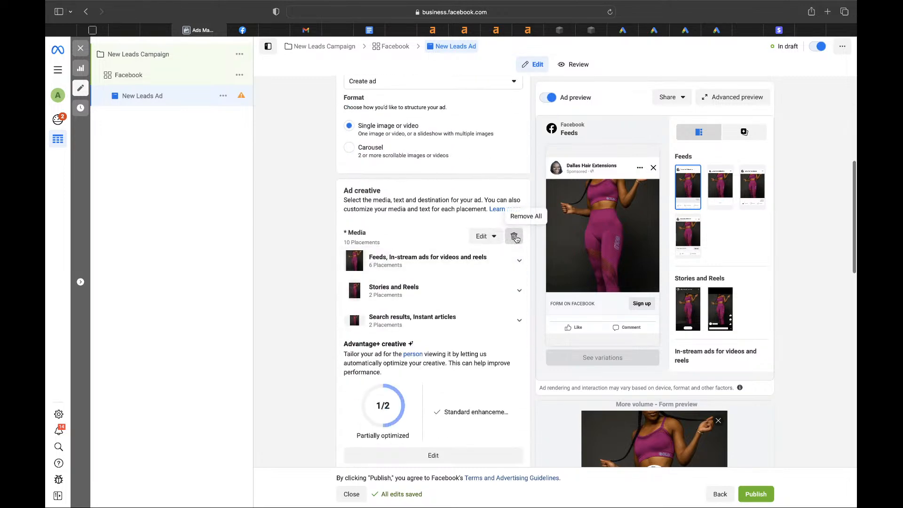
click(363, 244)
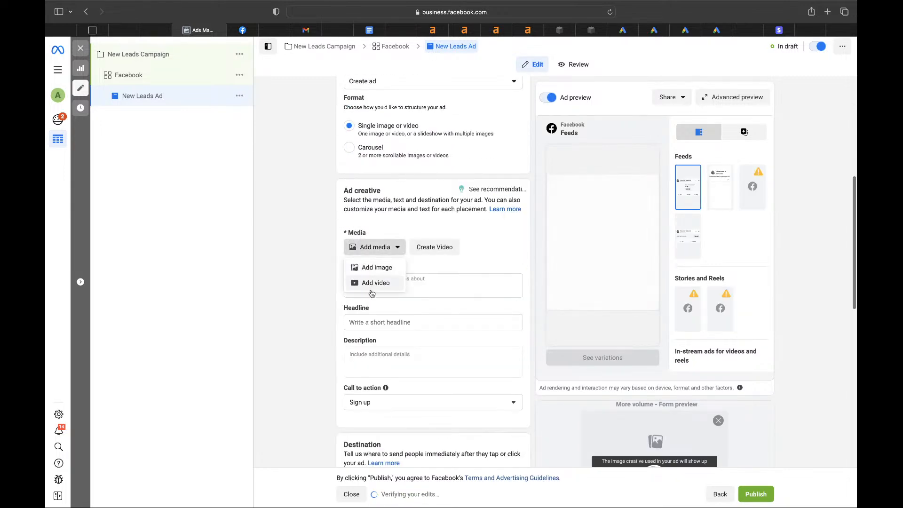
click(366, 268)
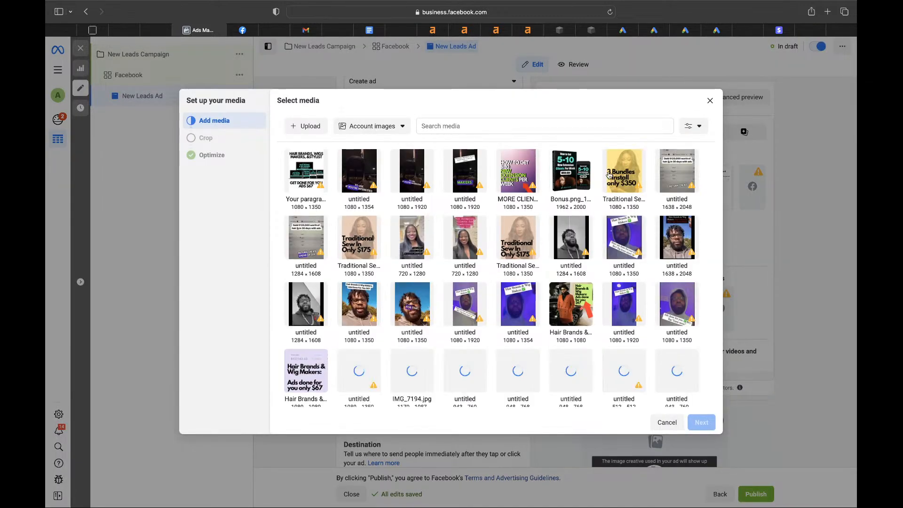
- Pick the 3 Bundles + Install image, keep the original crops, and turn on all optimizations
click(623, 170)
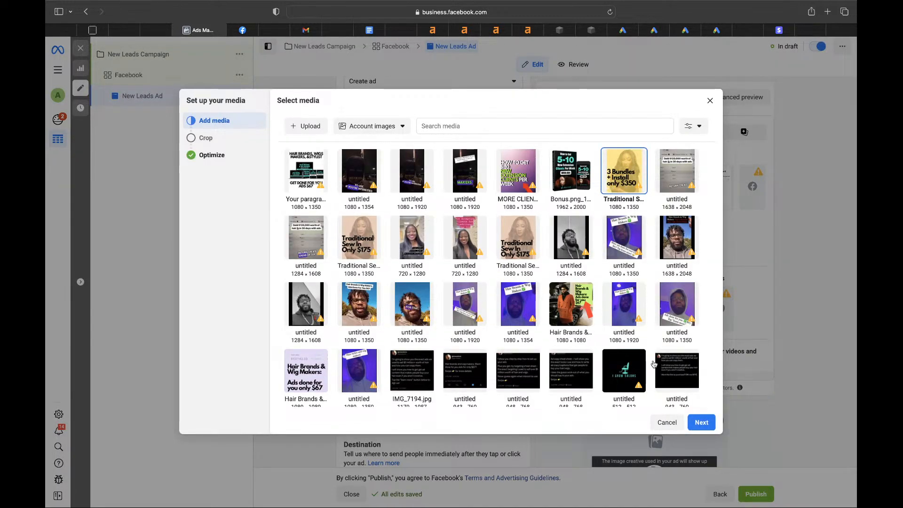
click(701, 422)
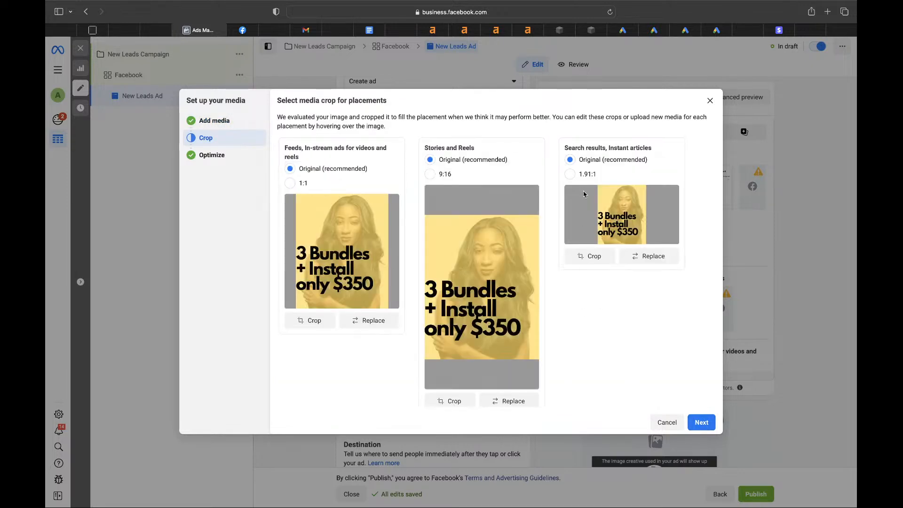
click(701, 422)
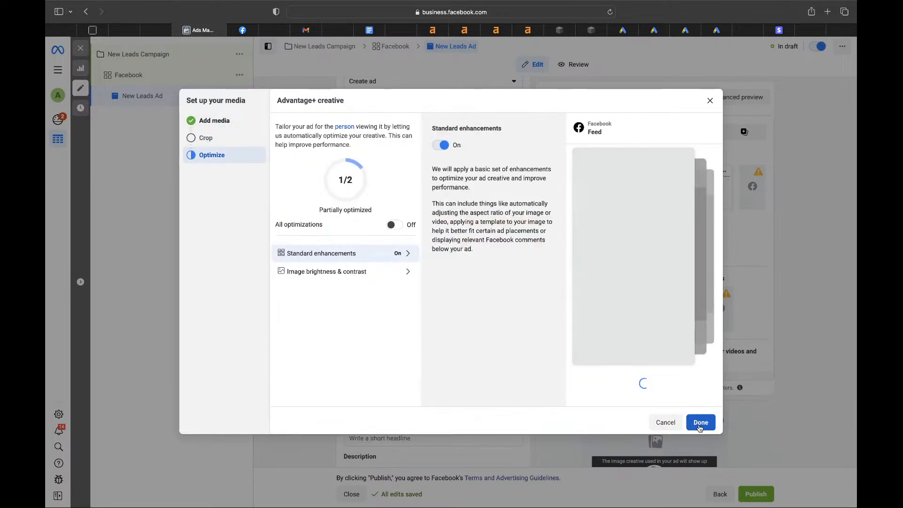
click(394, 225)
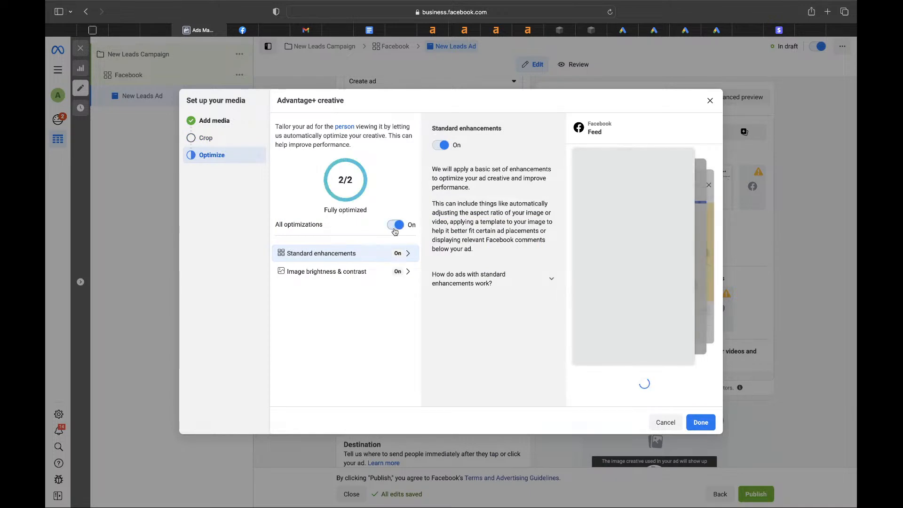
triple_click(277, 224)
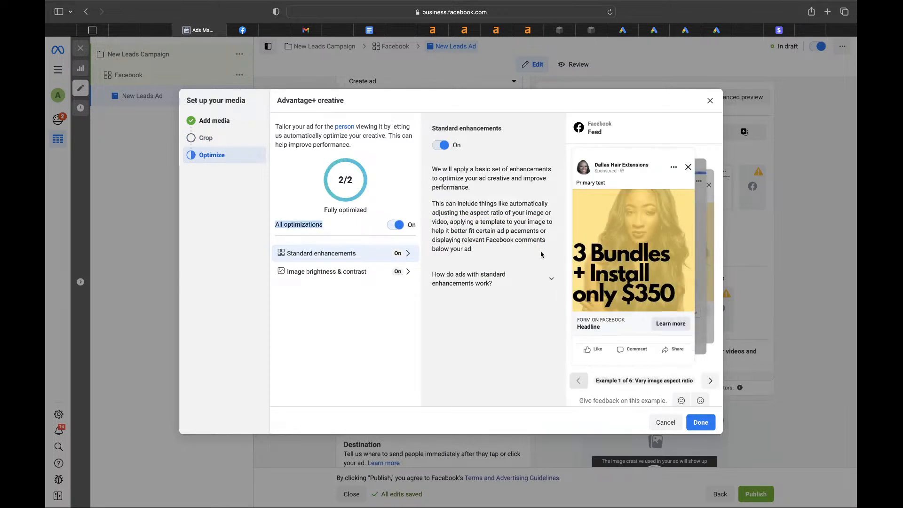
- Finish the ad's image setup and start entering a new web address in another tab
click(701, 422)
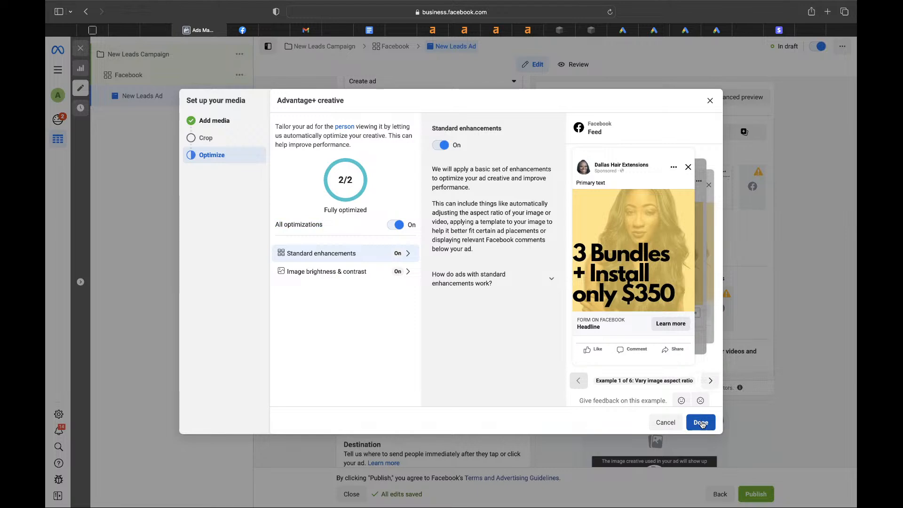
scroll(449, 338, down, 3)
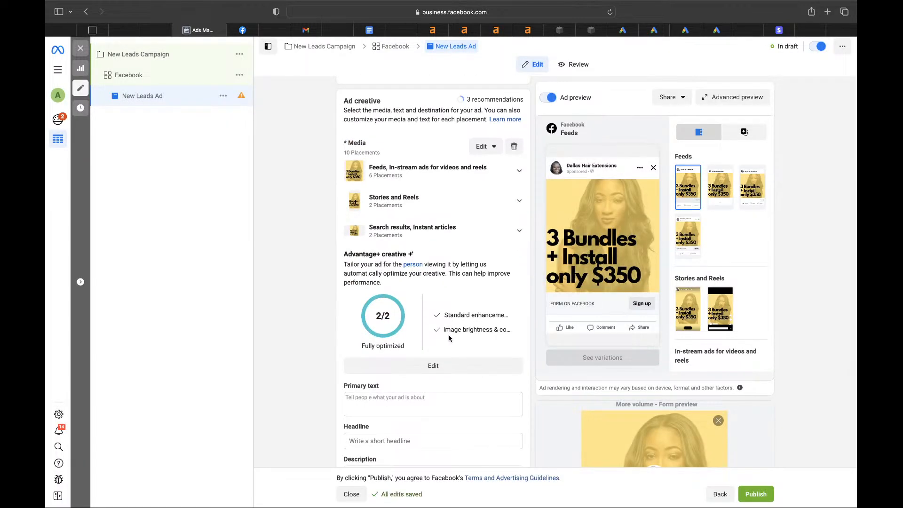
scroll(449, 337, up, 2)
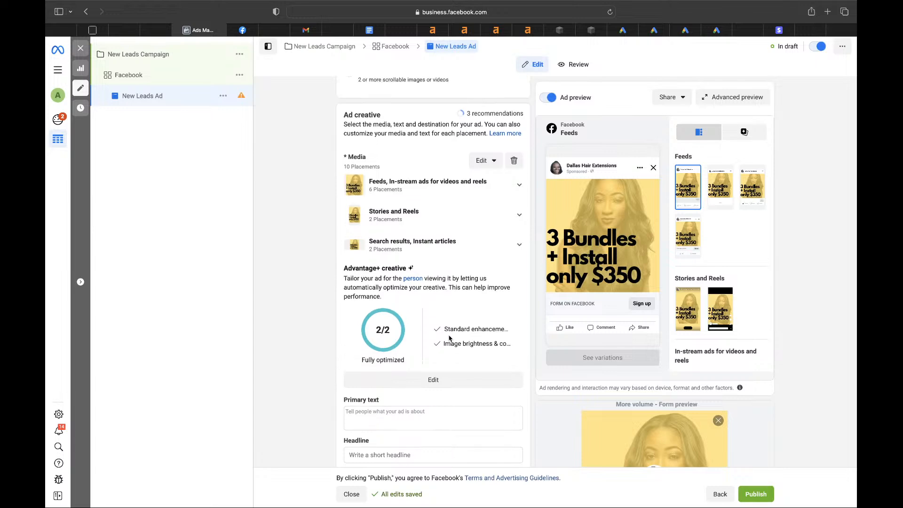
click(250, 30)
click(355, 12)
- Load ChatGPT in a new browser tab
text(chat.openai)
key(Return)
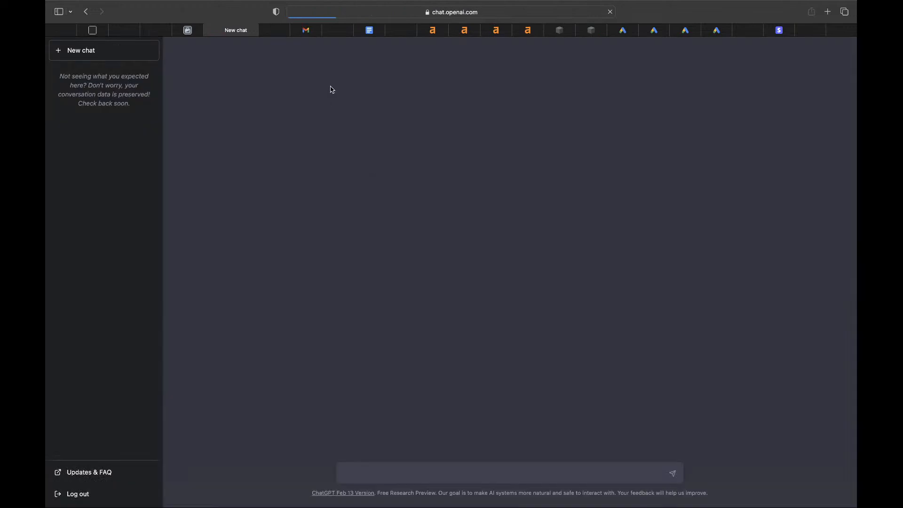
click(190, 29)
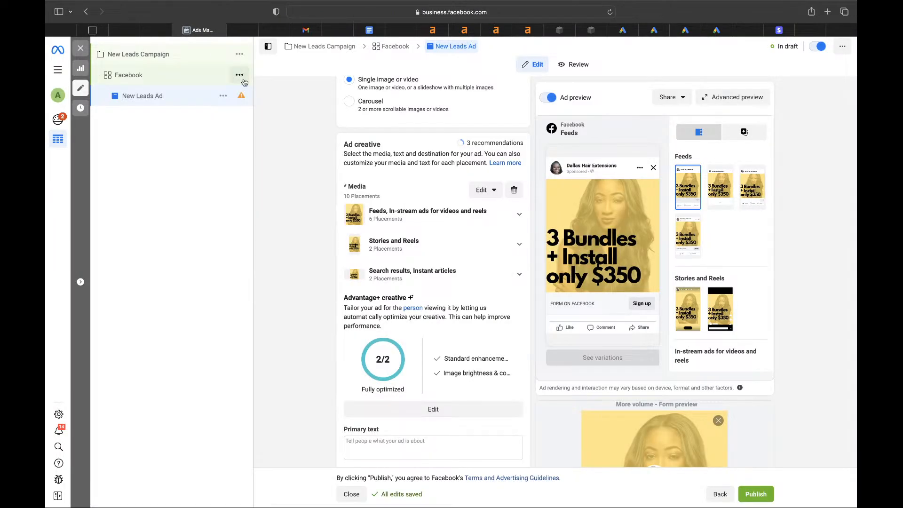
click(244, 31)
- Ask ChatGPT for local Dallas Facebook ad copy for $350 extension hair and select the reply
text(hey I have an)
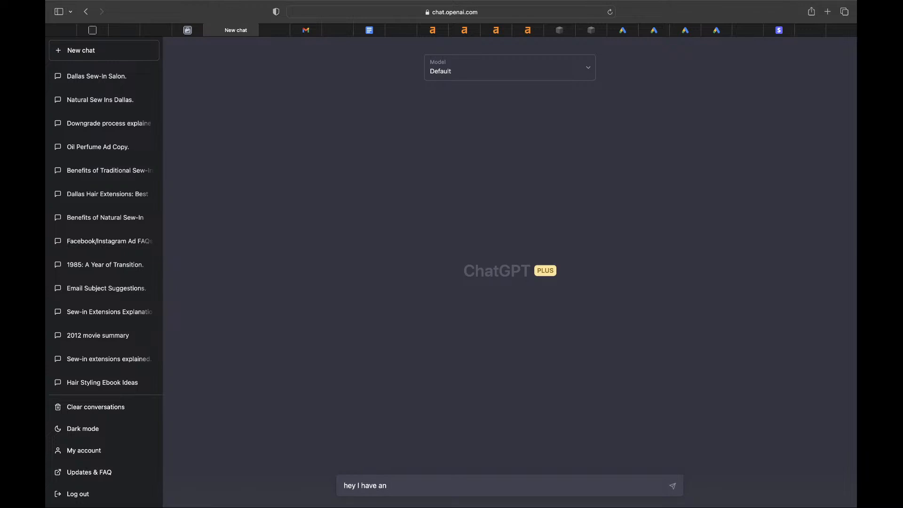
text( extension salon, im offering 3 sets of extensions plus I will install)
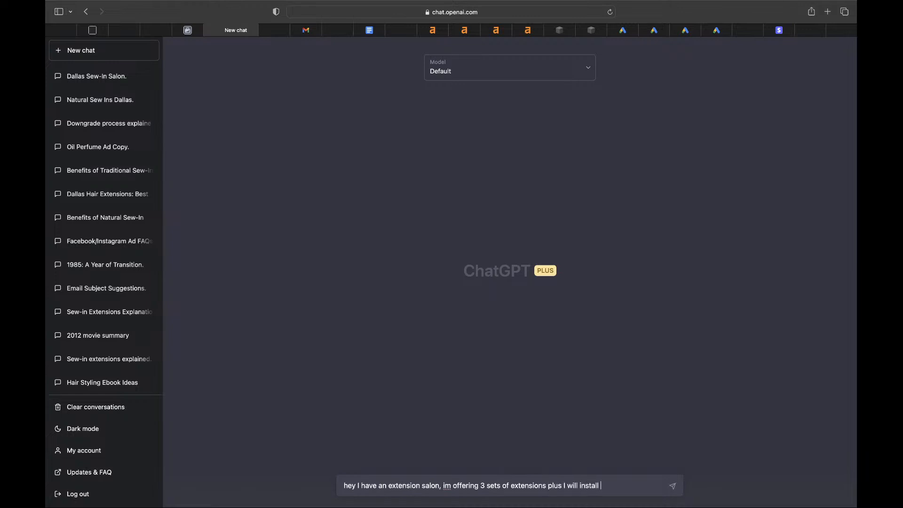
text(hair for $350. Can you write some ad)
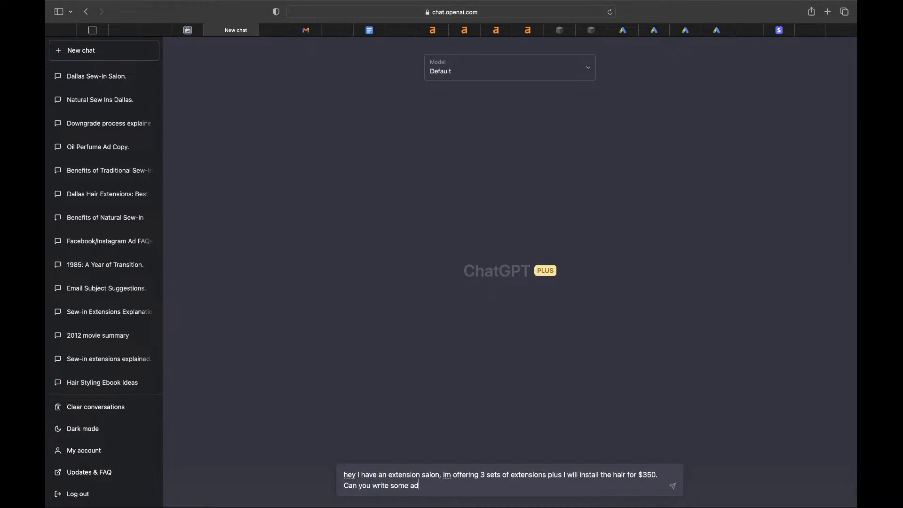
text( copy for my local dallas facebook ad)
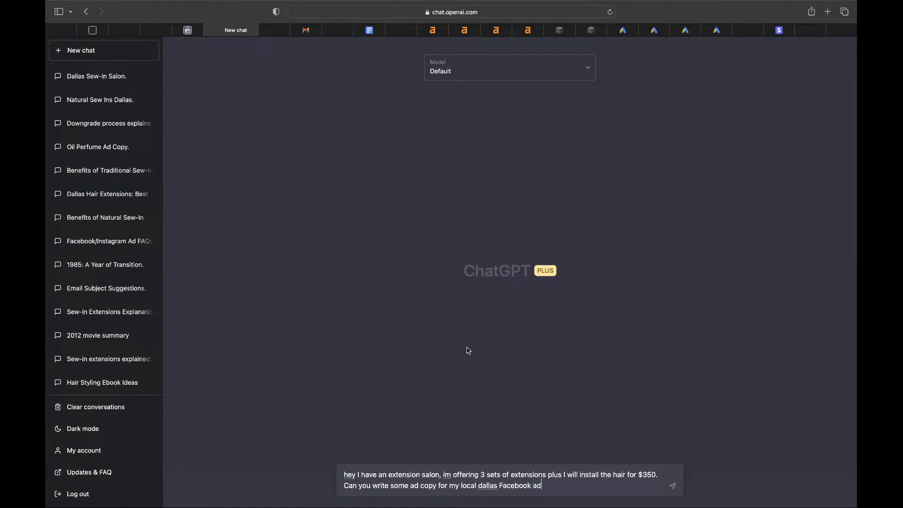
key(Return)
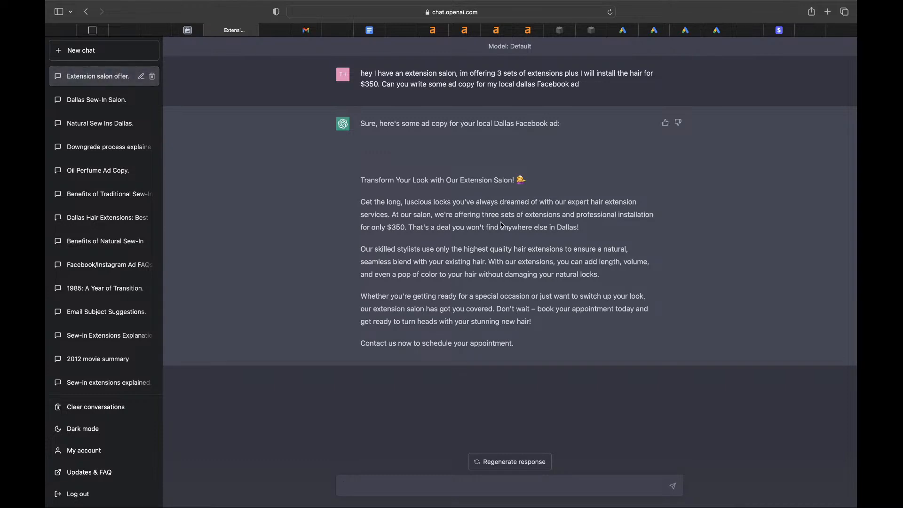
drag(531, 342, 356, 179)
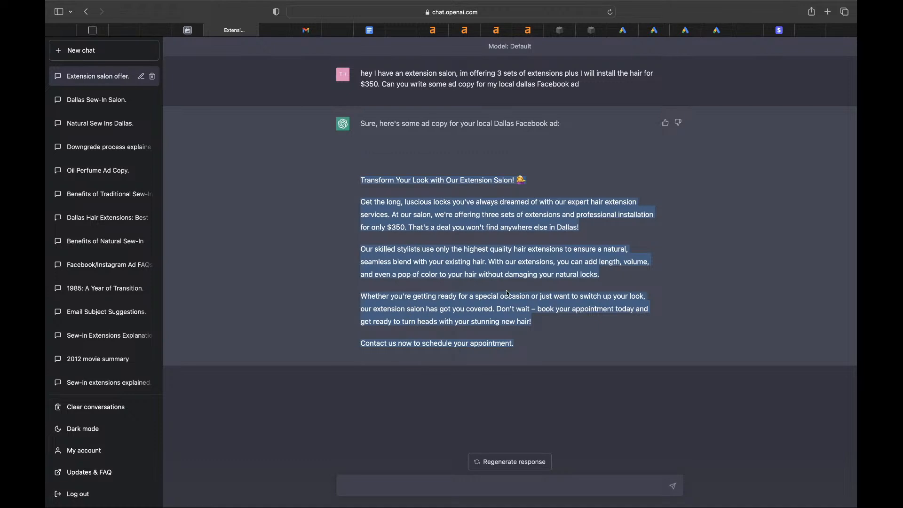
click(277, 32)
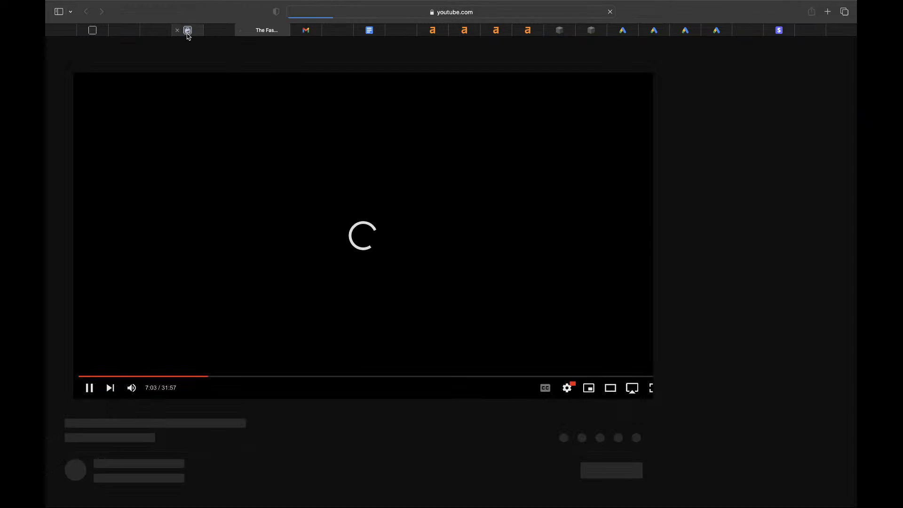
click(188, 34)
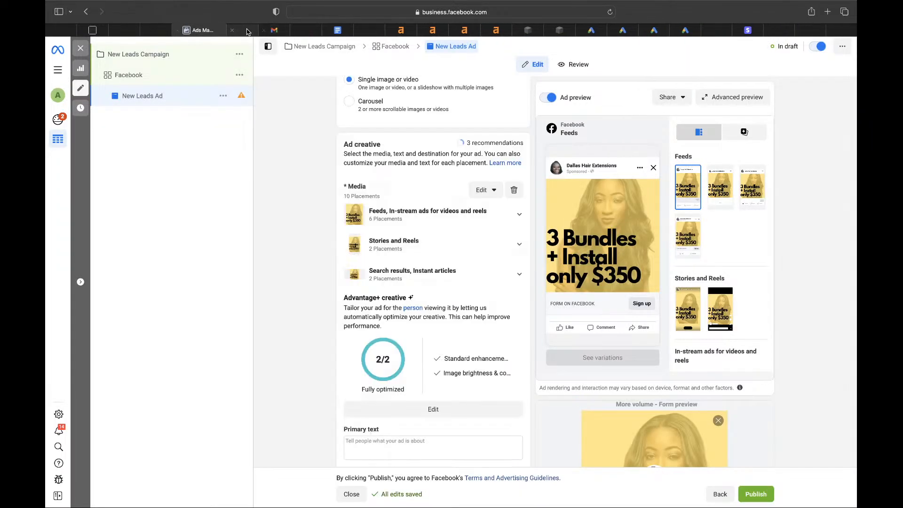
- Paste the ChatGPT ad copy into the ad's primary text
scroll(358, 426, down, 3)
click(374, 326)
text(Transform Your Look with Our Extension Salon! 💁  Get the long, luscious locks you've always dreamed of with our expert hair extension services. At our salon, we're offering three sets of extensions and professional installation for only $350. That's a deal you won't find anywhere else in Dallas!  Our skilled stylists use only the highest quality hair extensions to ensure a natural, seamless blend with your existing hair. With our extensions, you can add length, volume, and even a pop of color to your hair without damaging your natural locks.  Whether you're getting ready for a special occasion or just want to switch up your look, our extension salon has got you covered. Don't wait – book your appointment today and get ready to turn heads with your stunning new hair!  Contact us now to schedule your appointment.)
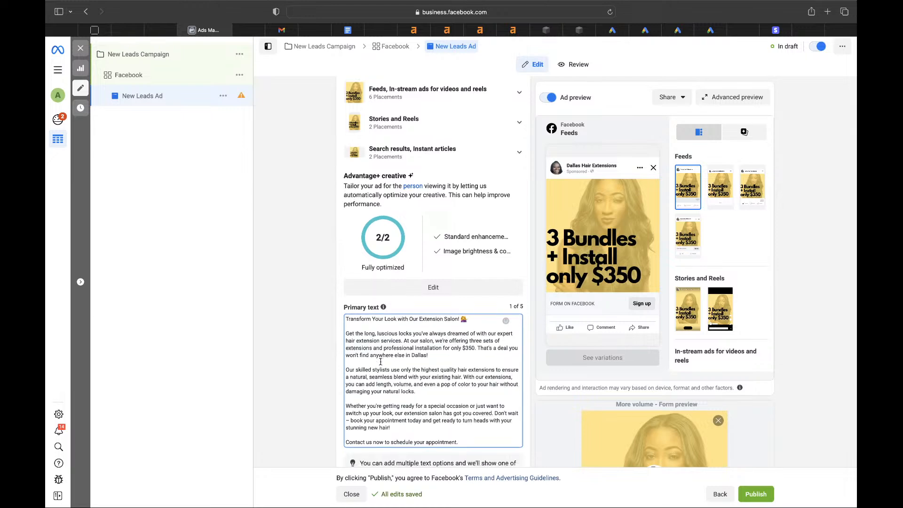
scroll(380, 359, down, 2)
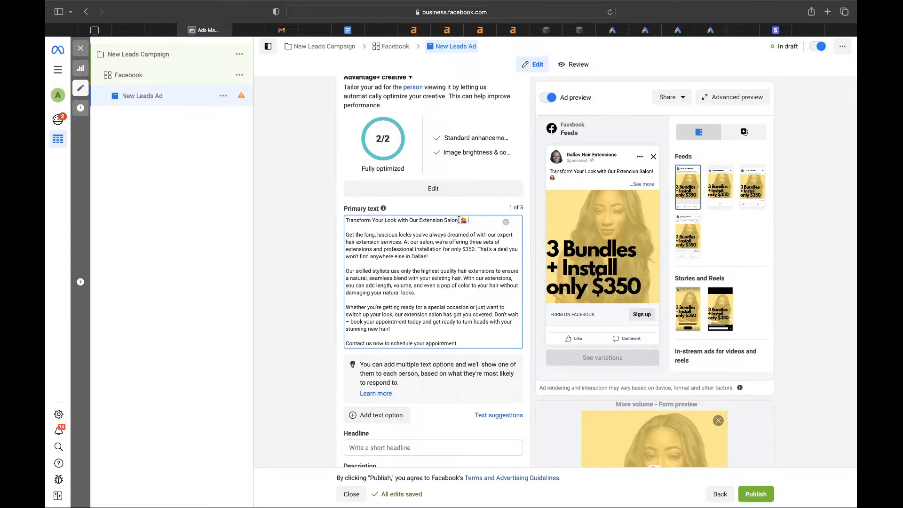
- Change the first line to 'Ladies in dallas!' and the offer phrase to '3 bundles + install'
drag(460, 220, 328, 187)
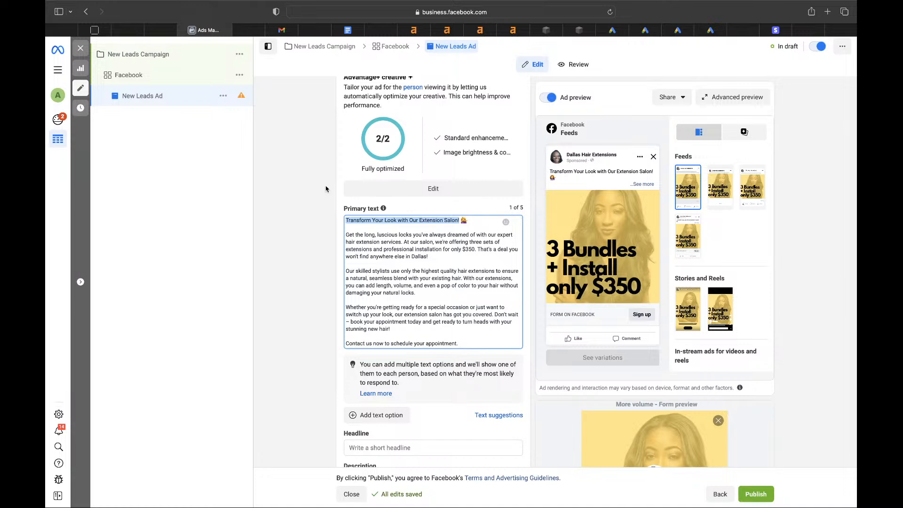
text(Ladies in dallas)
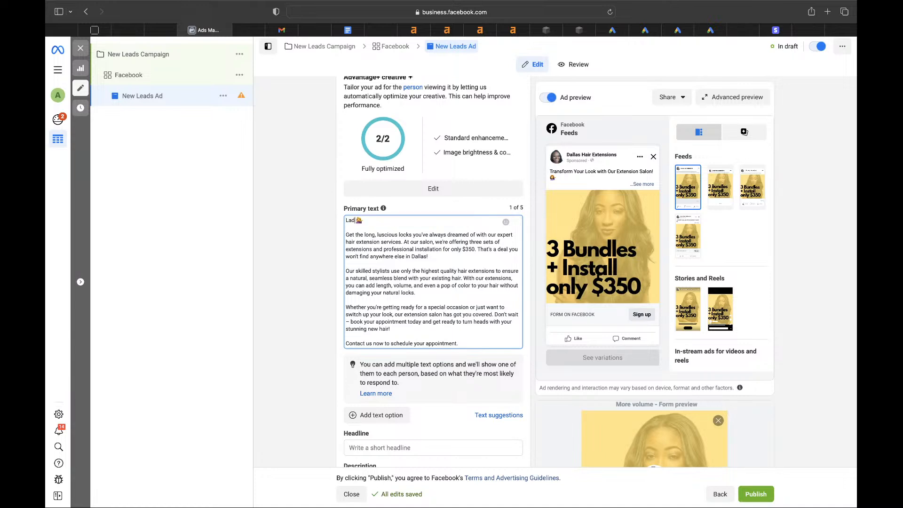
text(!)
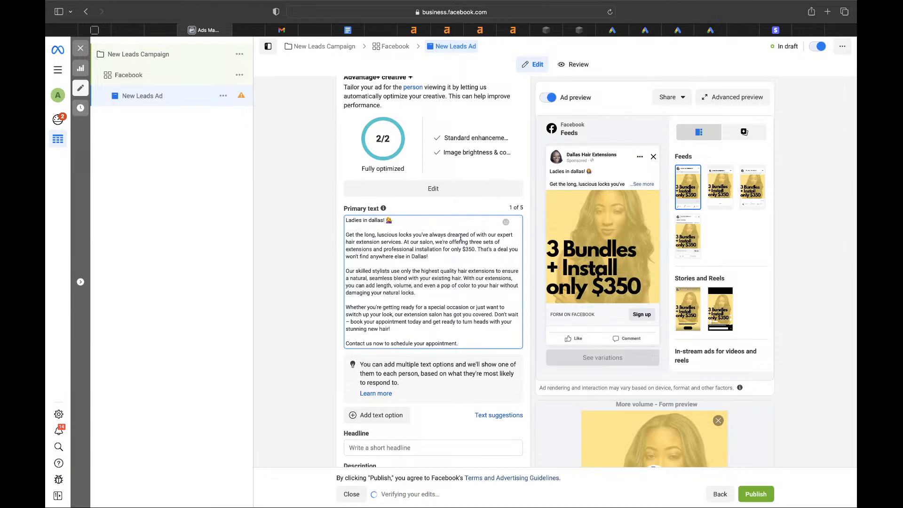
drag(469, 241, 441, 252)
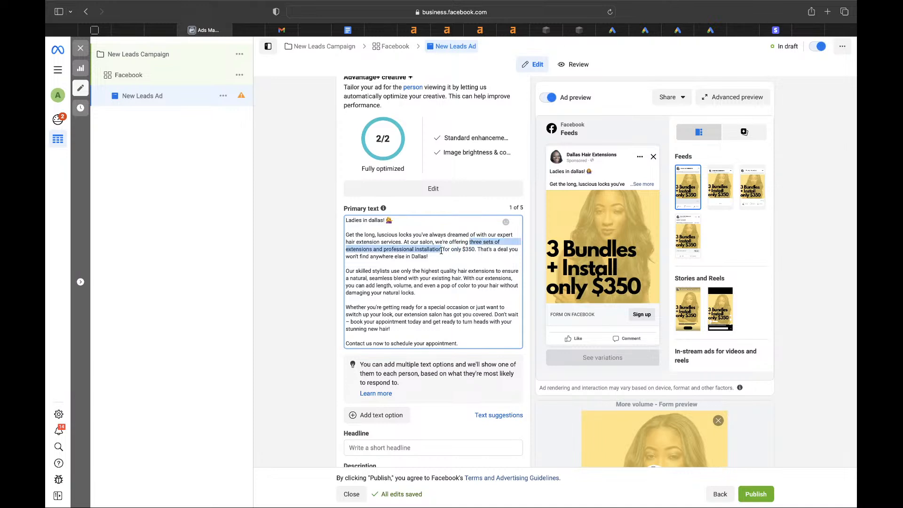
text(3 bundles)
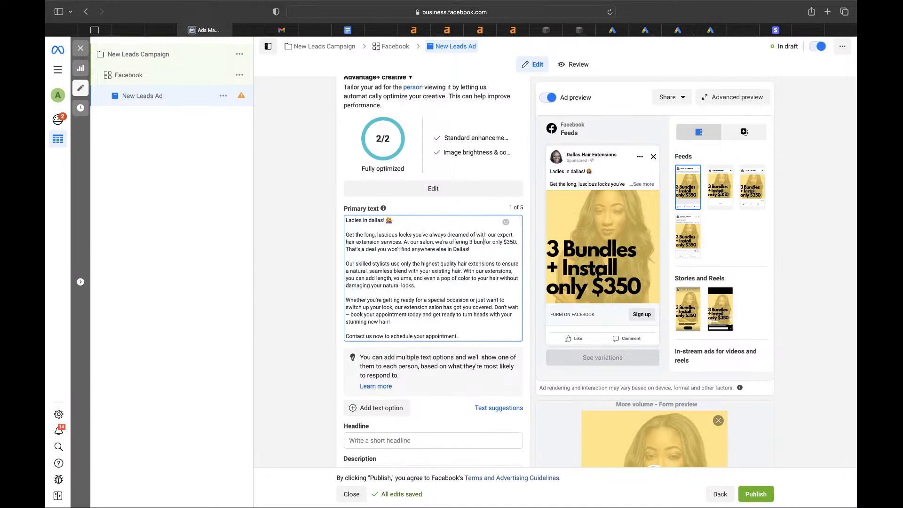
text( + install)
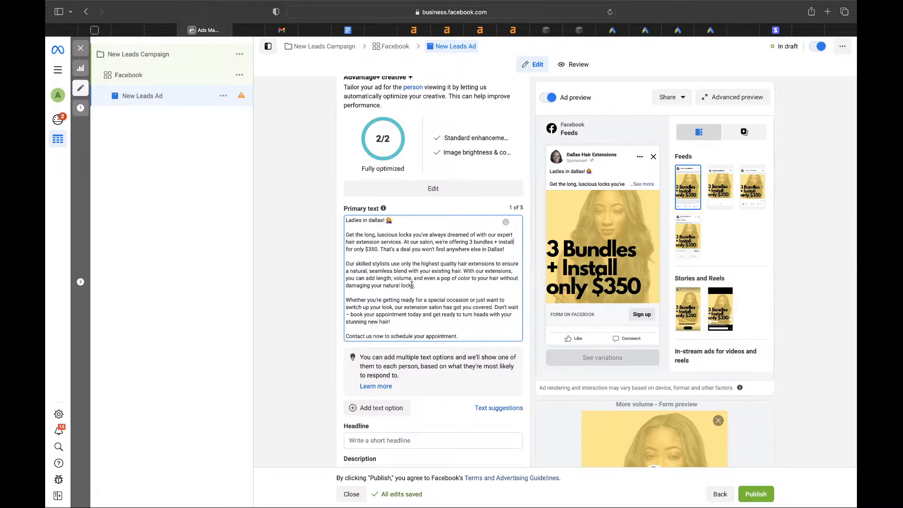
scroll(412, 297, down, 2)
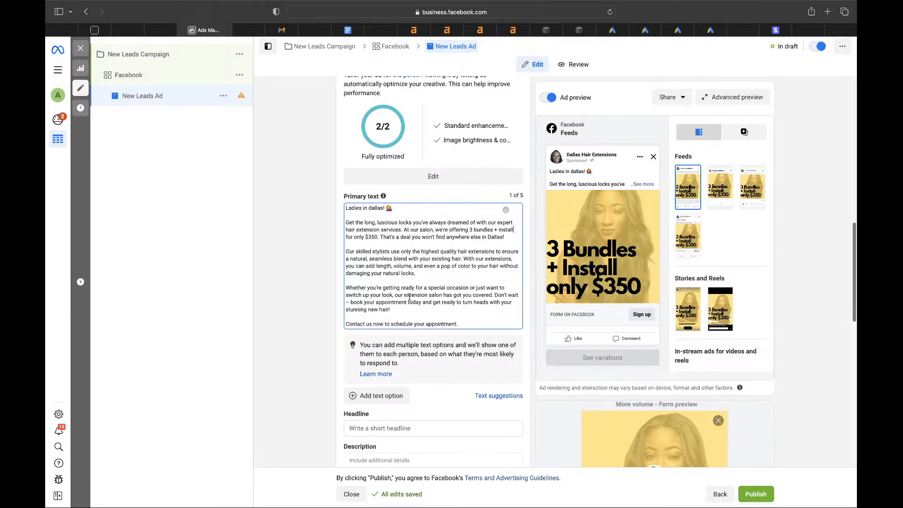
scroll(411, 304, down, 1)
scroll(402, 254, down, 8)
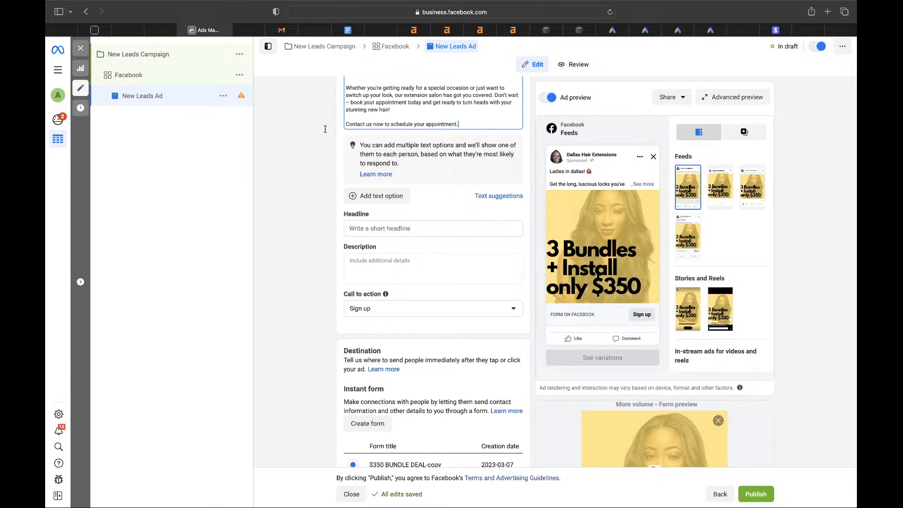
- Replace 'Contact us now to' in the closing line with 'Tap the "book now" button'
drag(390, 124, 458, 124)
click(390, 123)
drag(390, 124, 344, 124)
text(Taop)
key(BackSpace)
key(BackSpace)
text(p the "b)
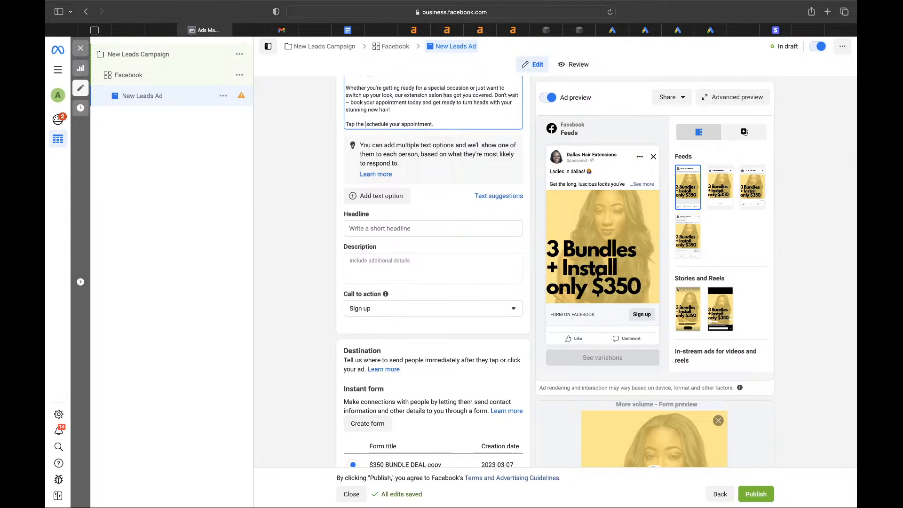
text(ook now" button)
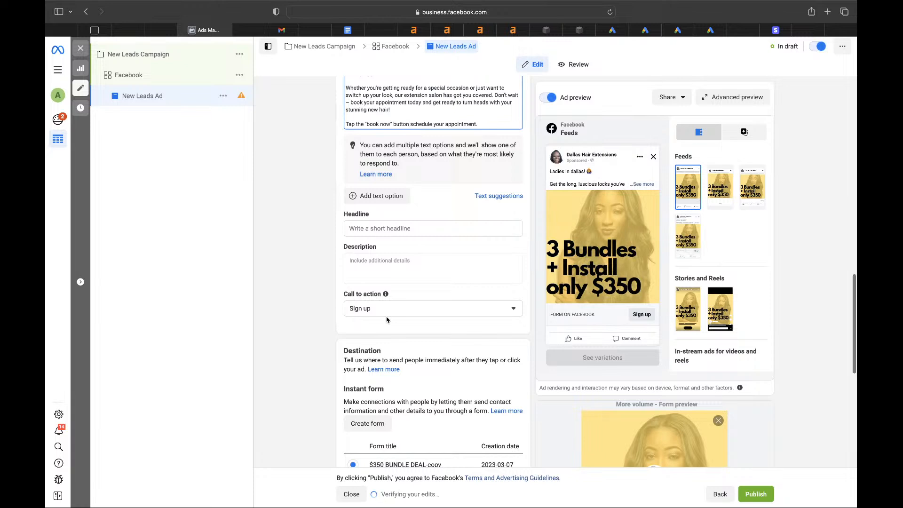
- Change the ad's call to action from Sign up to Book now
scroll(386, 320, down, 1)
scroll(387, 319, down, 3)
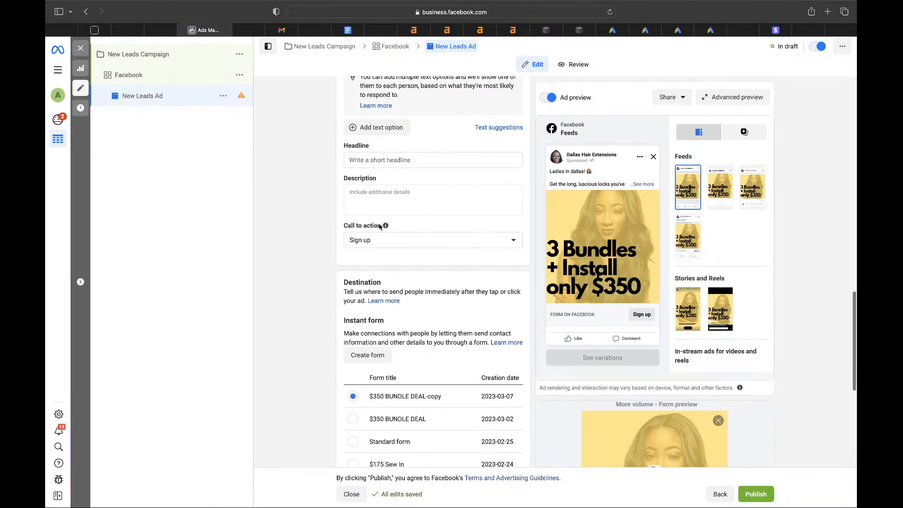
click(379, 239)
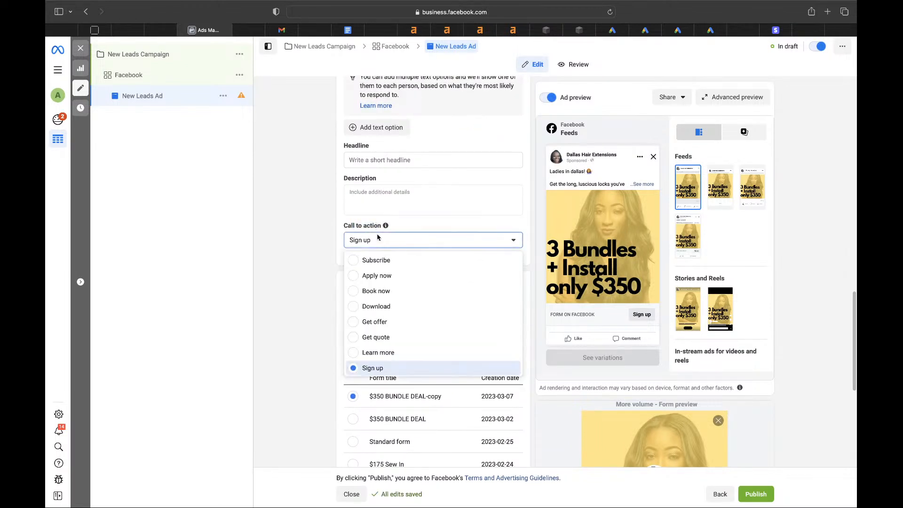
click(376, 291)
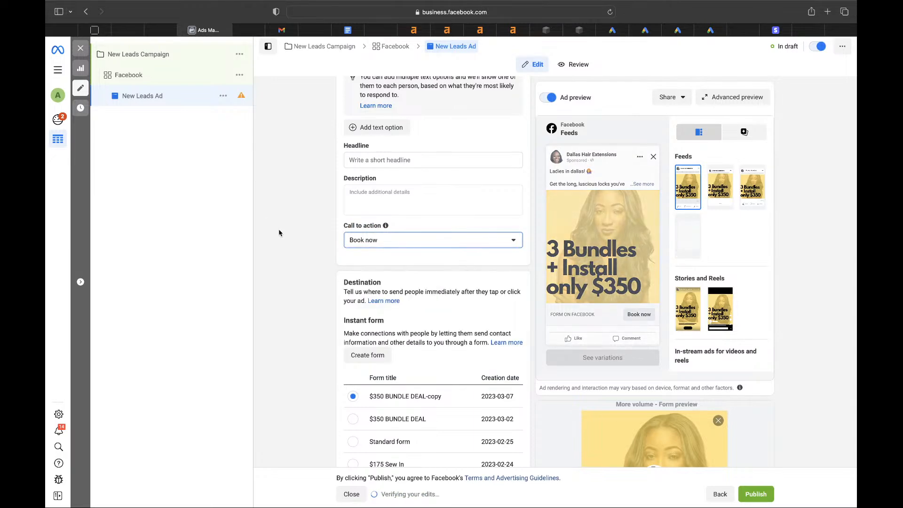
scroll(279, 233, down, 5)
scroll(278, 232, down, 5)
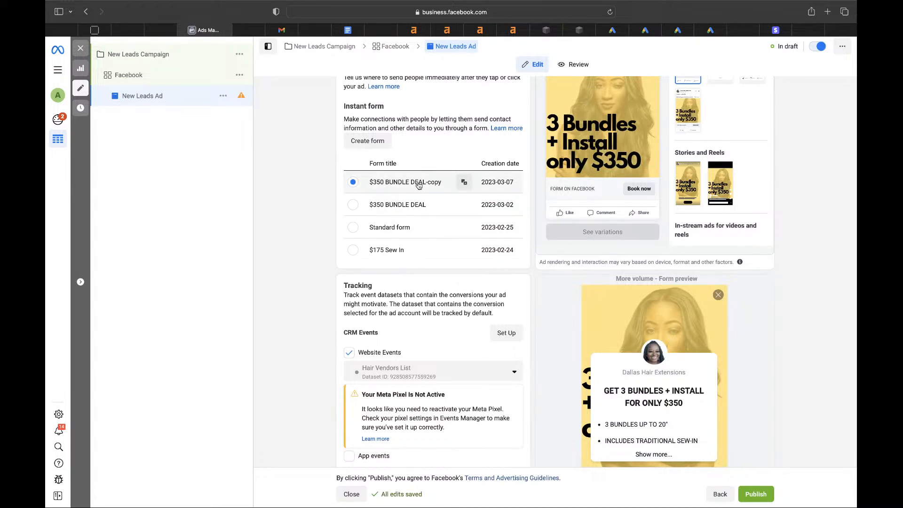
- Create a new instant form with the greeting headline '3 Bundles + Install'
click(366, 140)
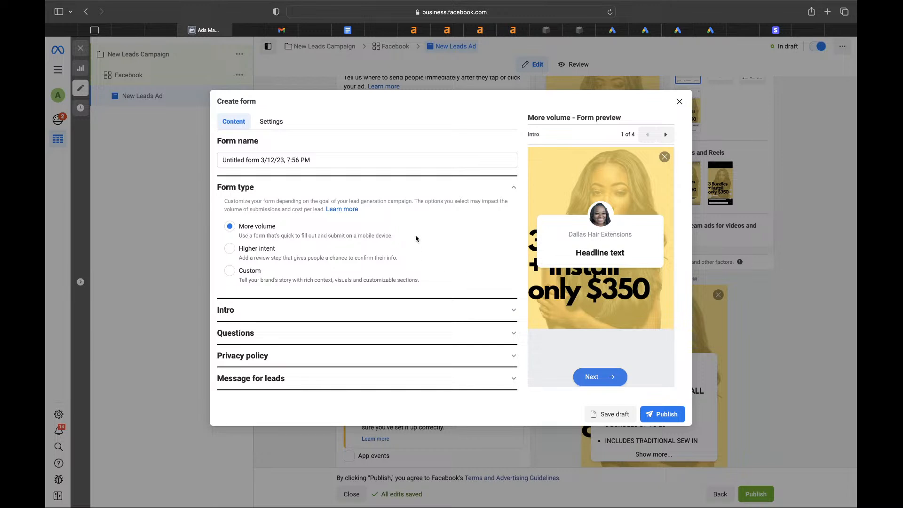
click(274, 311)
scroll(278, 313, down, 3)
click(297, 308)
text(3 B)
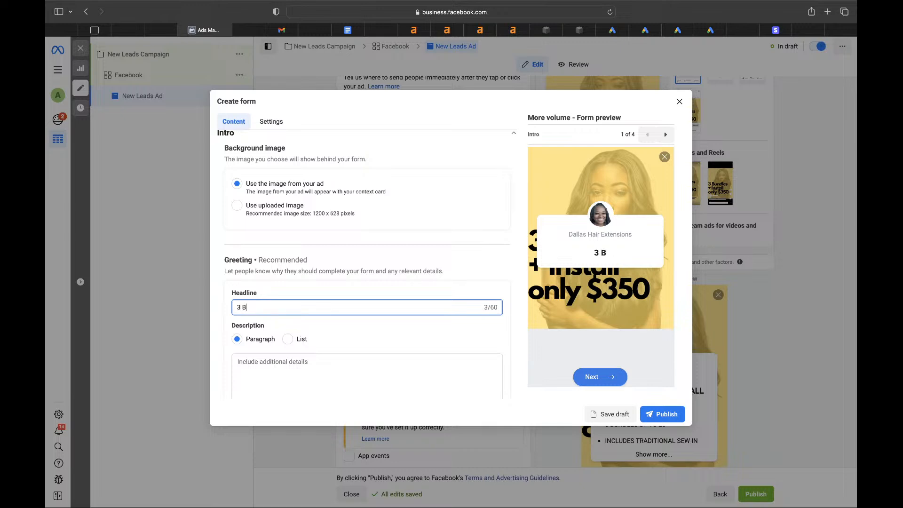
text(undles + Insta)
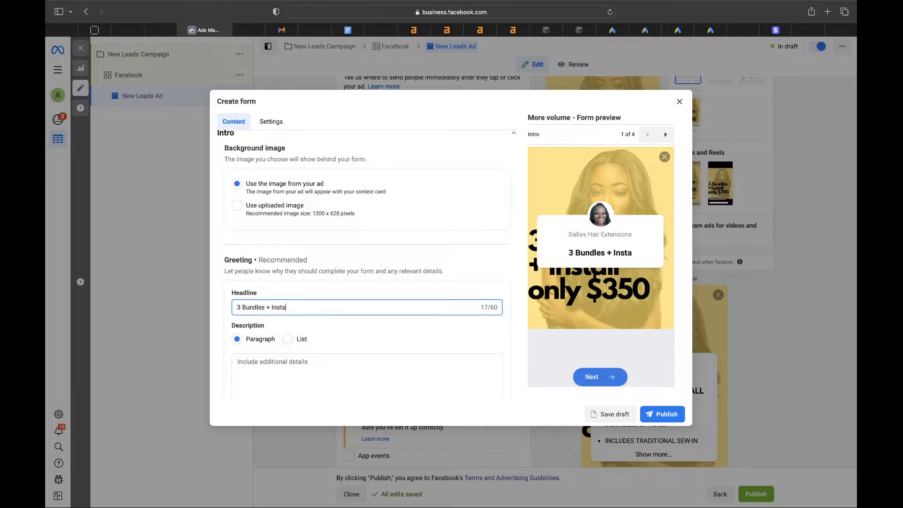
text(ll)
- Make the greeting description a list: '3 Bundles of extensions unto 20', 'Install', 'Style'
scroll(317, 282, down, 2)
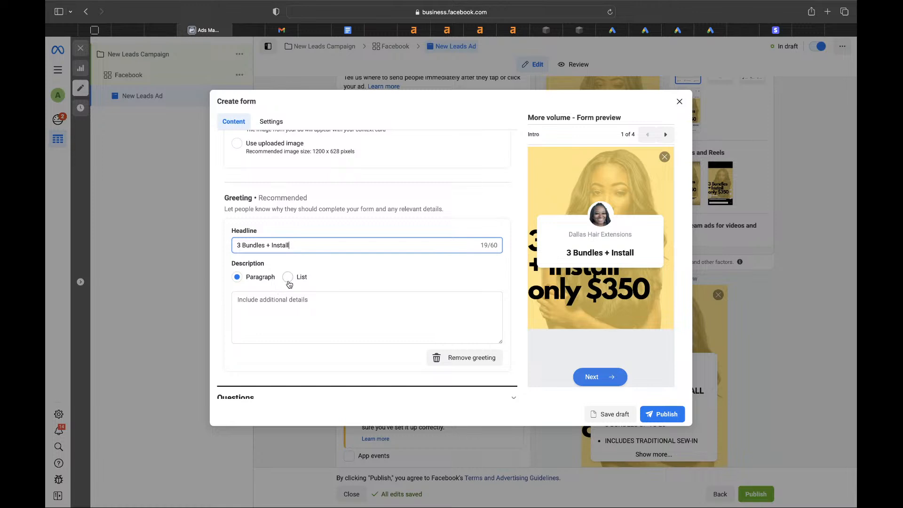
click(288, 277)
click(296, 300)
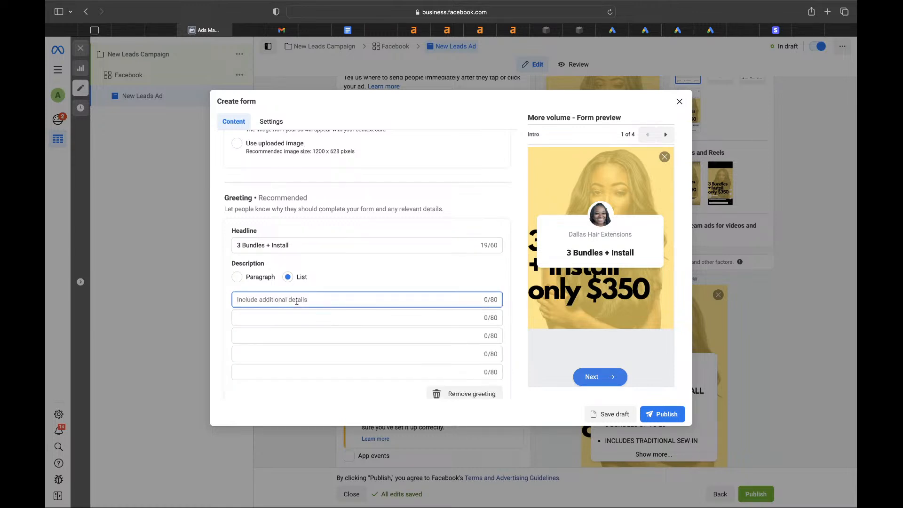
text(3 Bund)
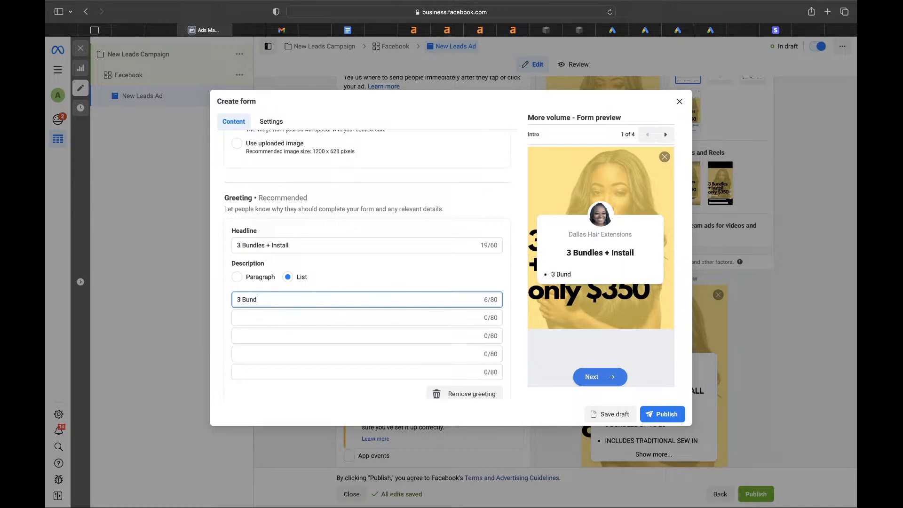
text(les of extensions)
key(Tab)
text(INsta)
key(BackSpace)
key(BackSpace)
key(BackSpace)
key(BackSpace)
text(natll)
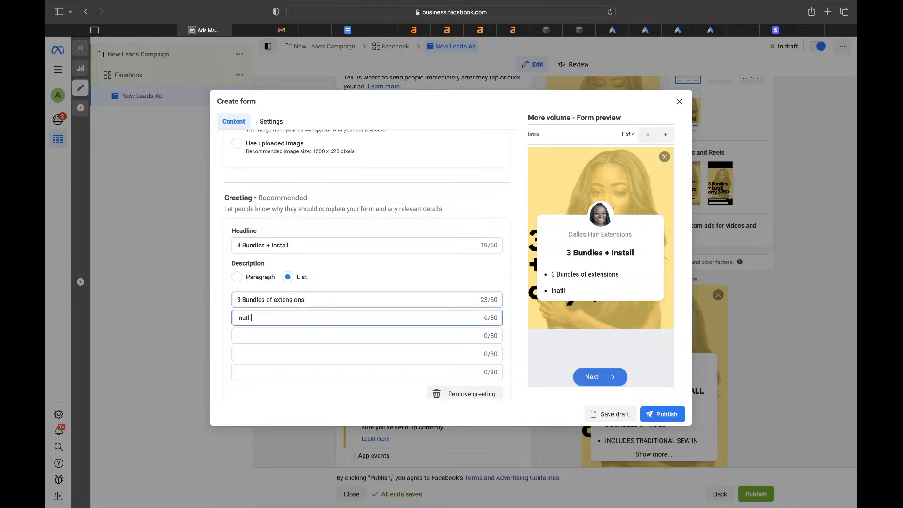
click(343, 302)
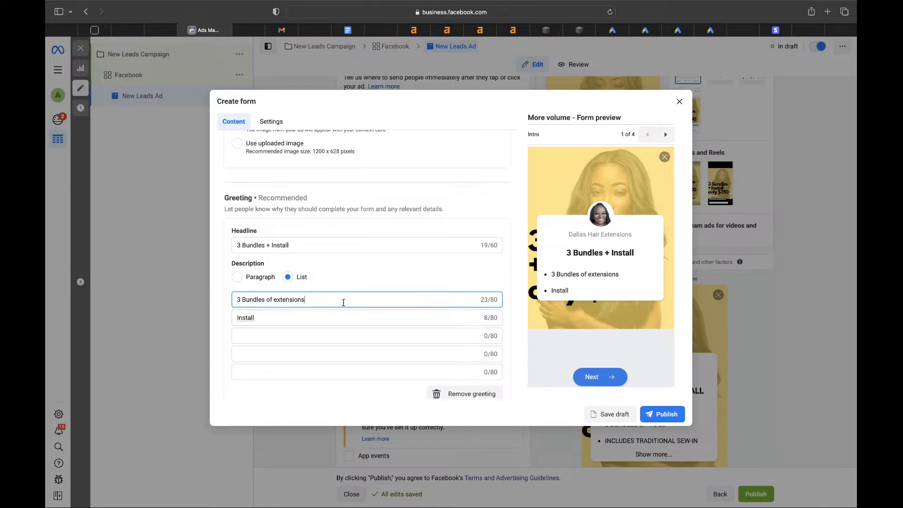
text(unto 20)
click(252, 334)
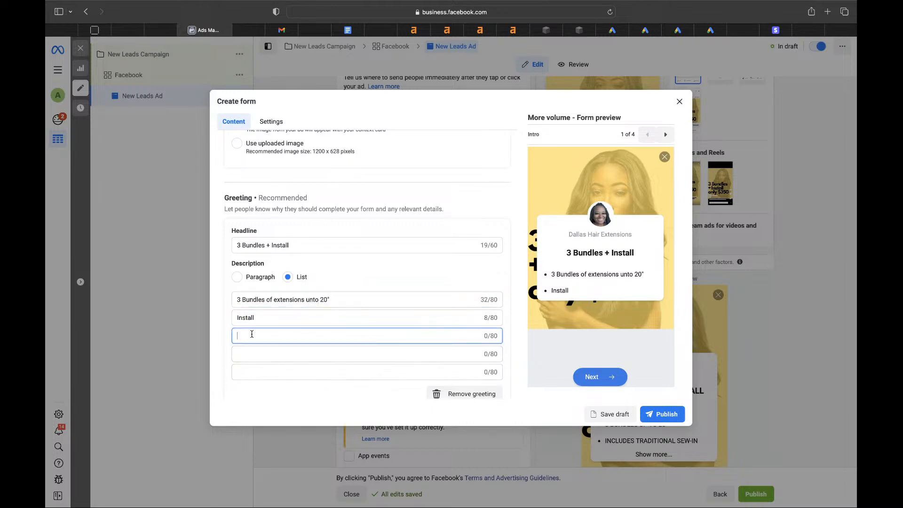
text(Style)
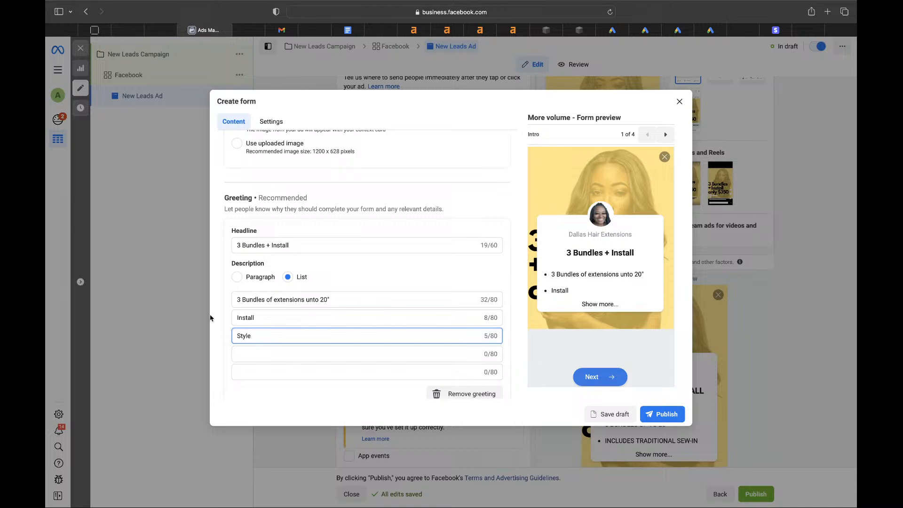
scroll(274, 334, down, 3)
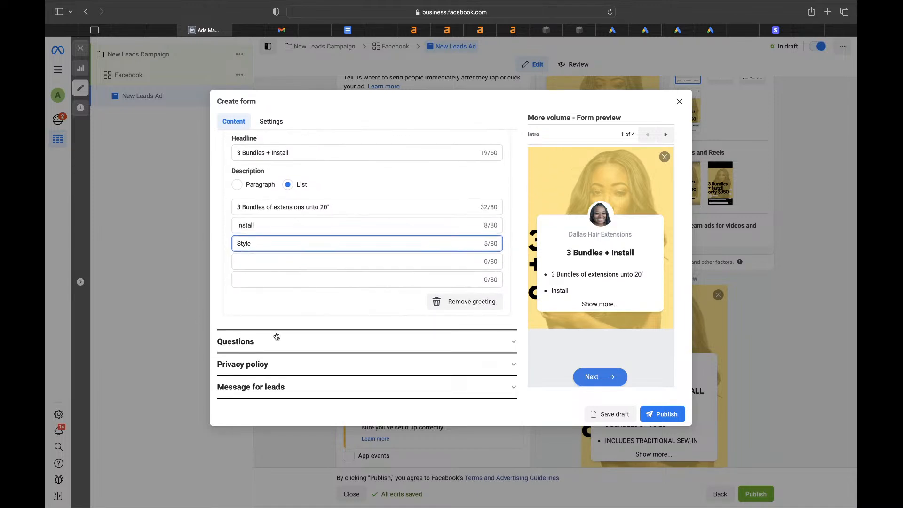
- Remove Full name from the prefill questions and add Phone number alongside email
click(270, 343)
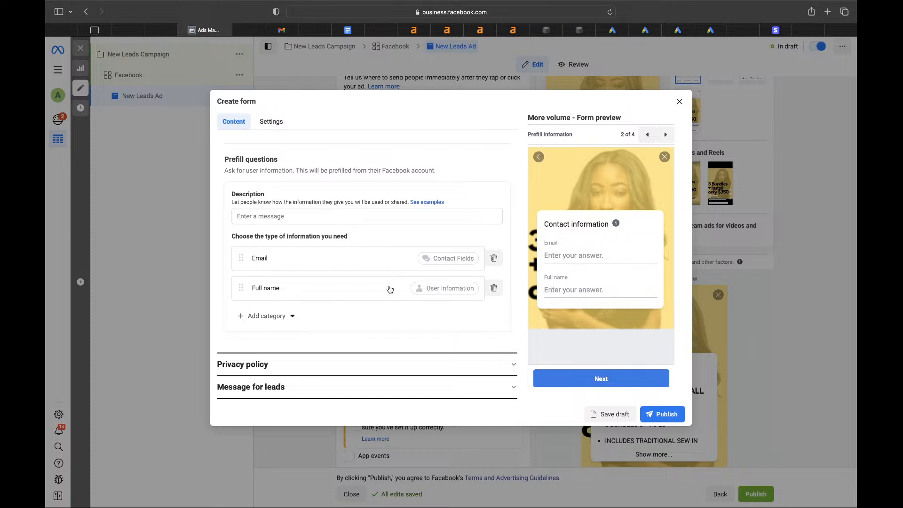
click(494, 287)
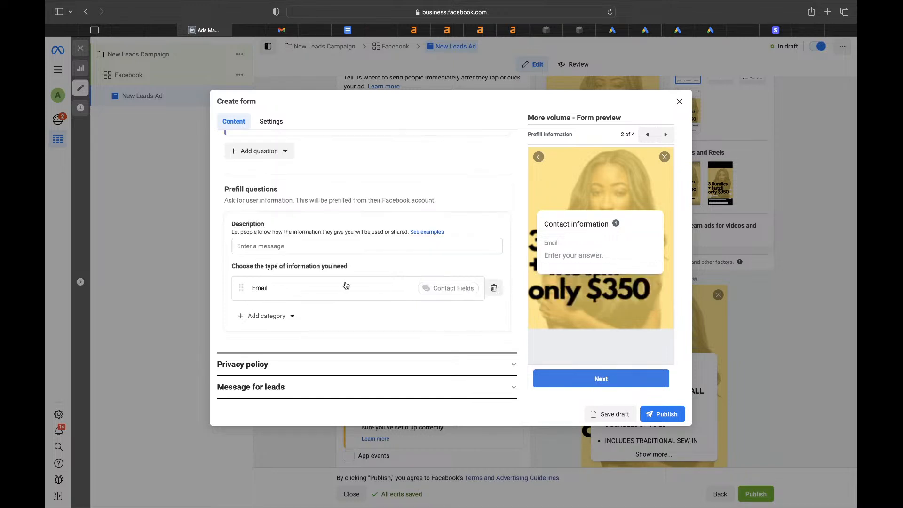
click(287, 315)
mouse_move(282, 338)
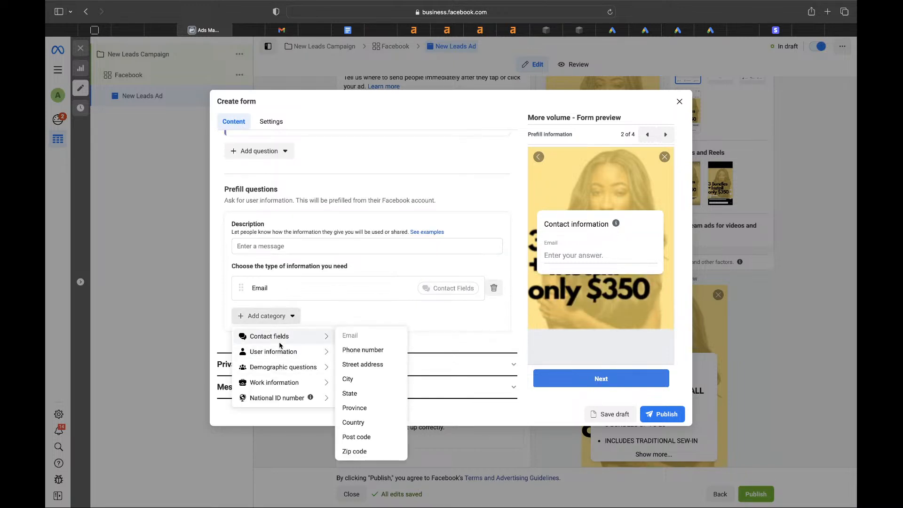
click(368, 351)
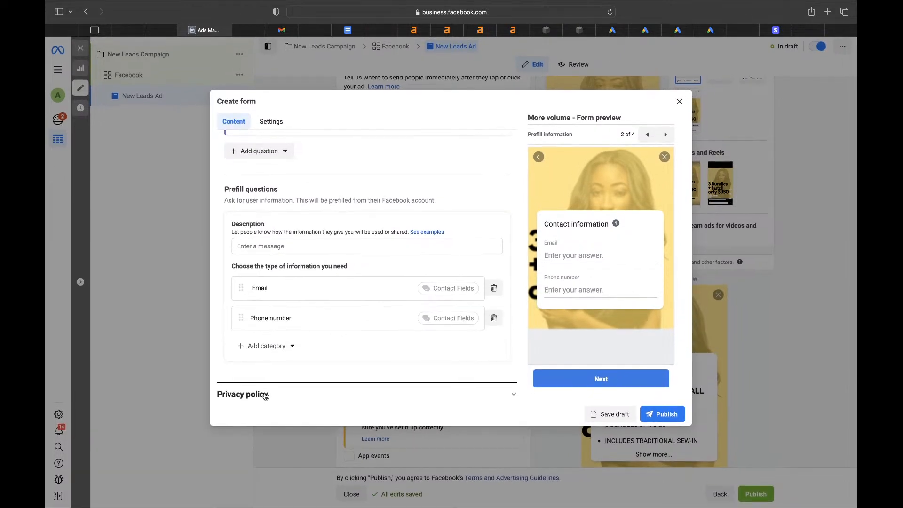
click(263, 393)
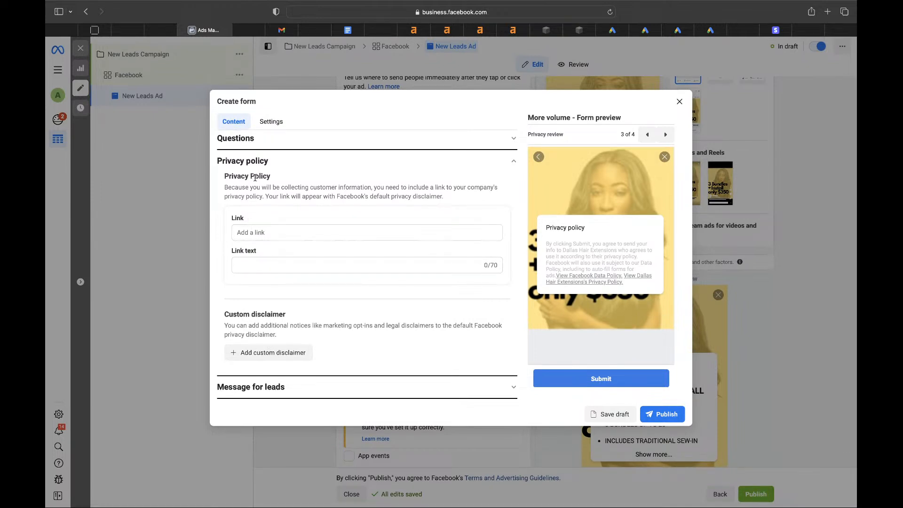
- Enter 'Privacy Policy' as the privacy policy link text in the lead form
click(263, 234)
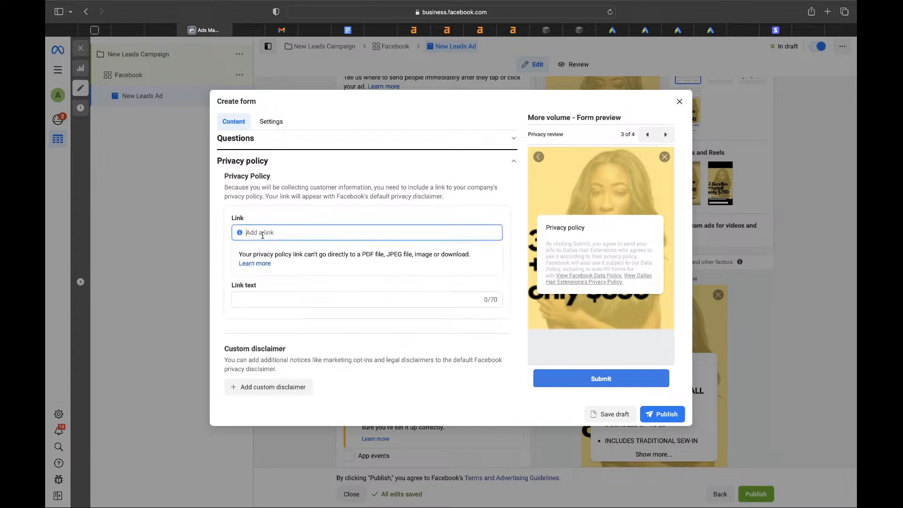
click(261, 298)
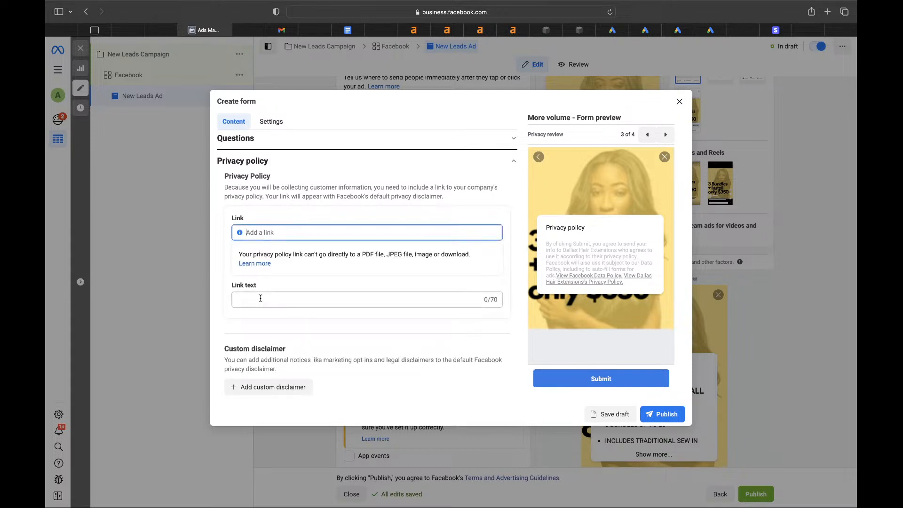
text(Privacy Policy)
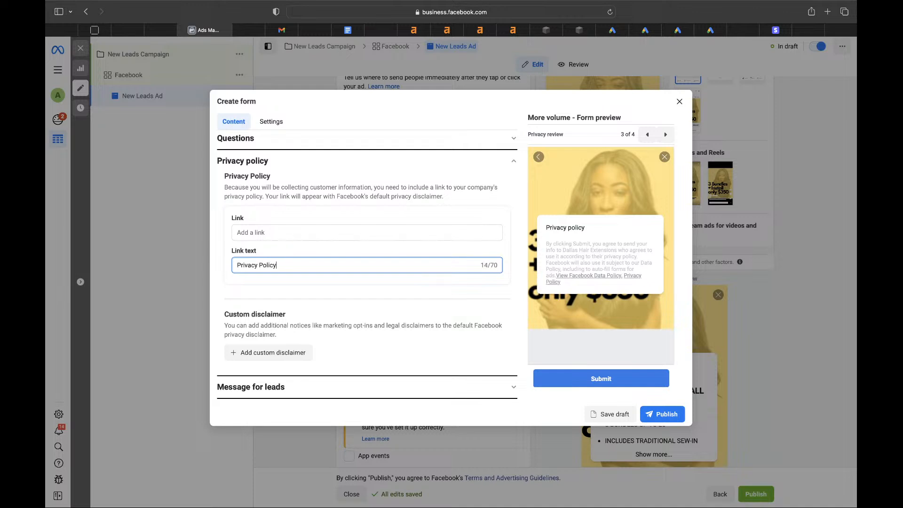
- Change the thank-you message's call-to-action button to Call business
click(305, 384)
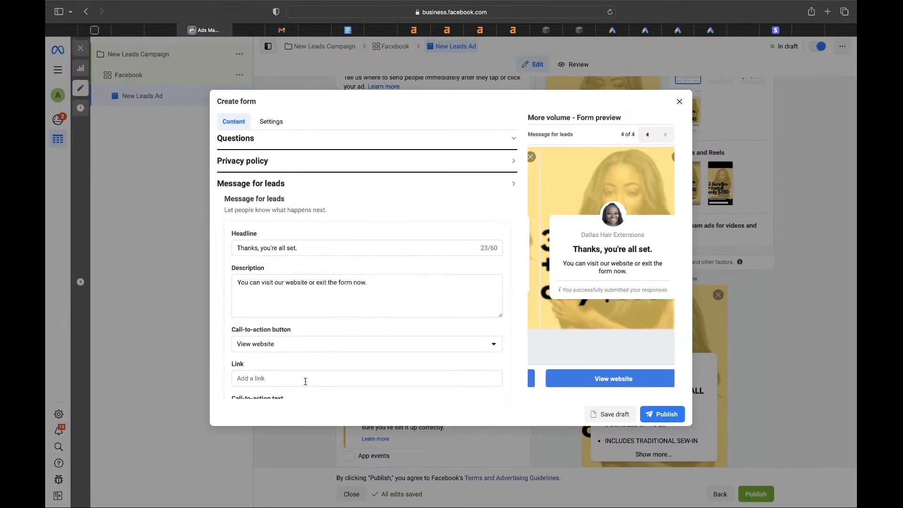
scroll(296, 330, down, 2)
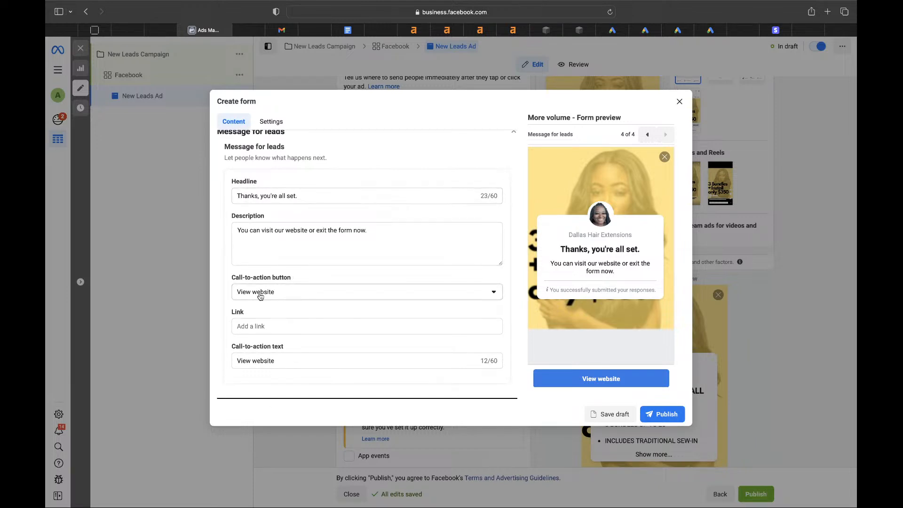
click(242, 291)
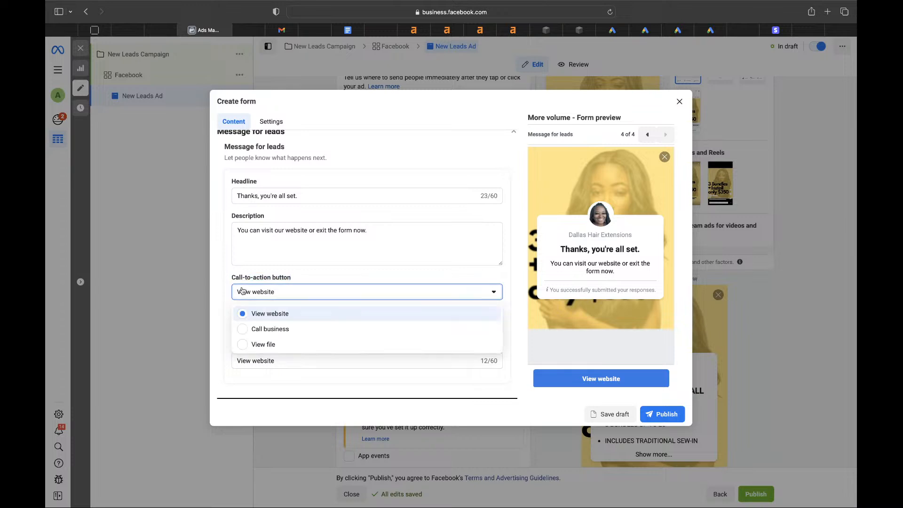
click(252, 328)
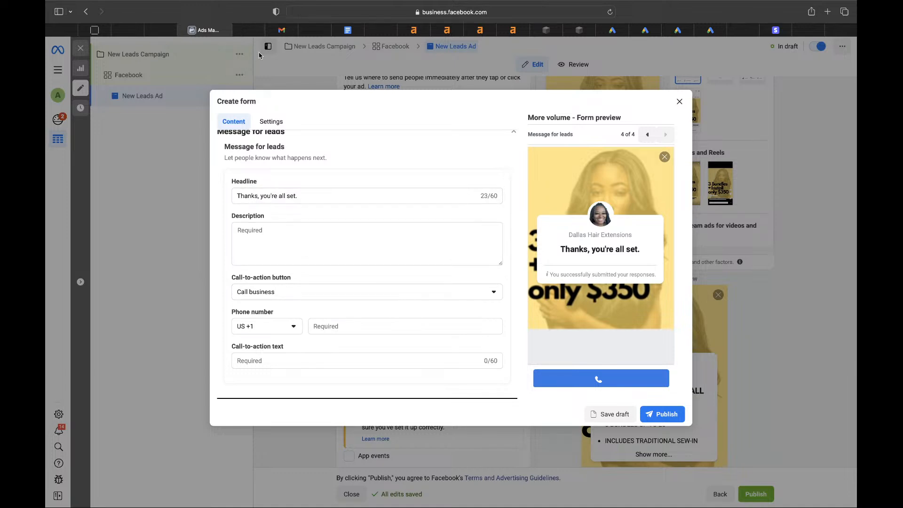
- Write the prefill description 'Leave your contact details so we can contact you !'
click(666, 416)
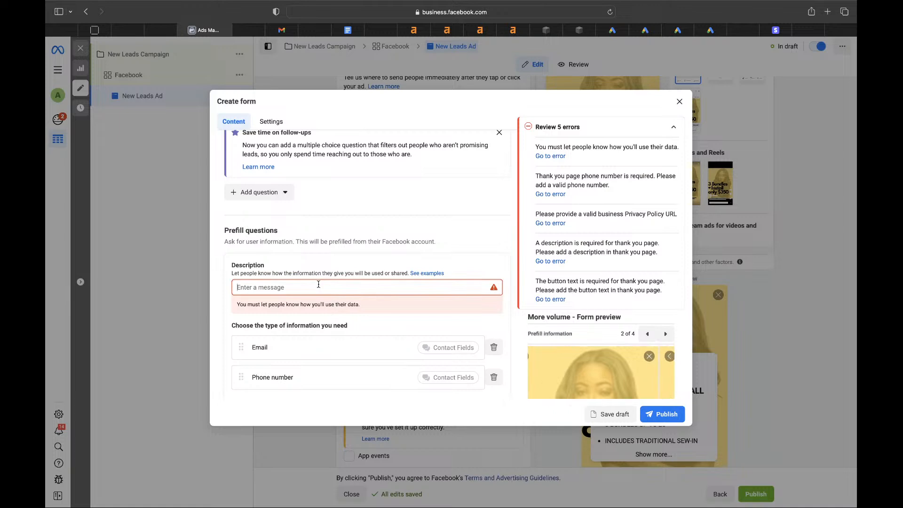
click(303, 284)
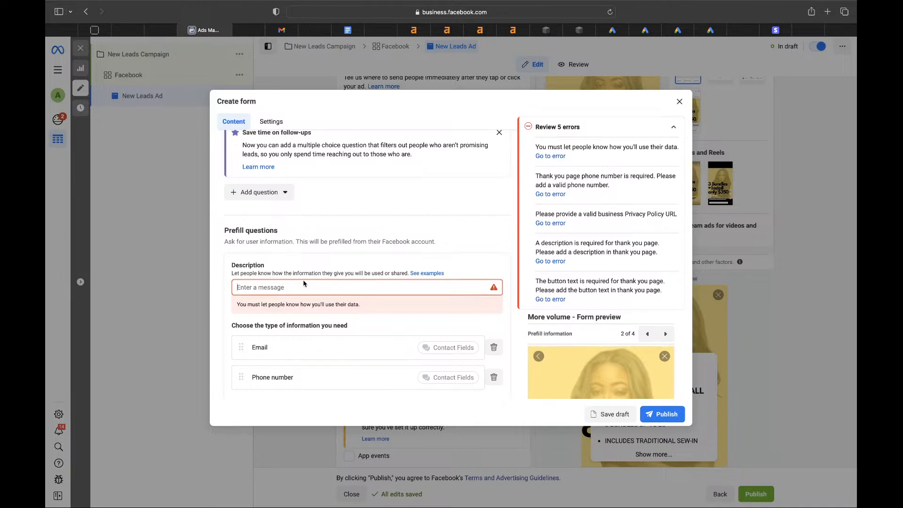
text(Leave your contact details so we can co)
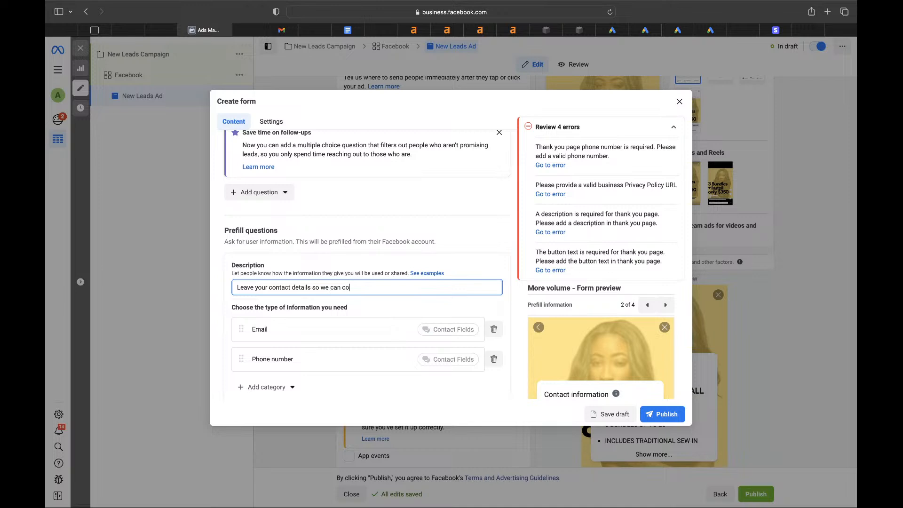
text(ntact you !)
- Enter dallasextenions.hair as the privacy policy link
click(660, 414)
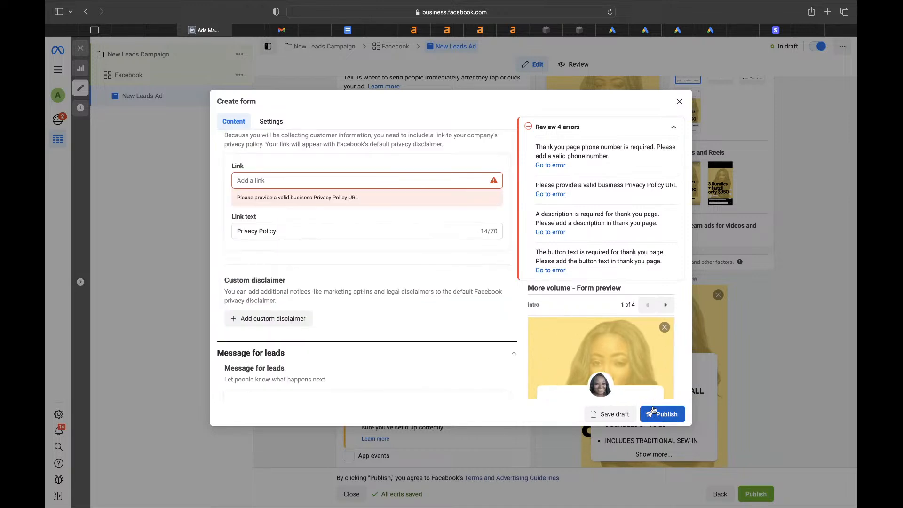
click(336, 181)
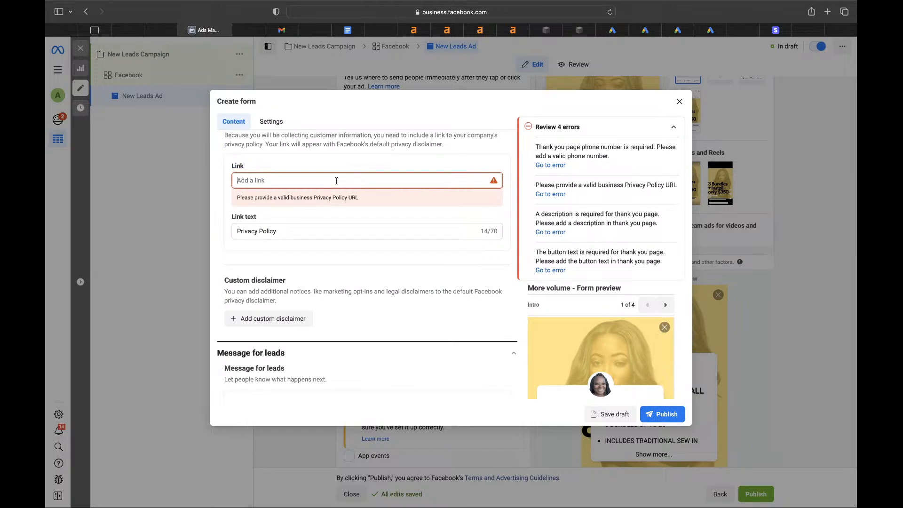
text(dallasextenions.hair)
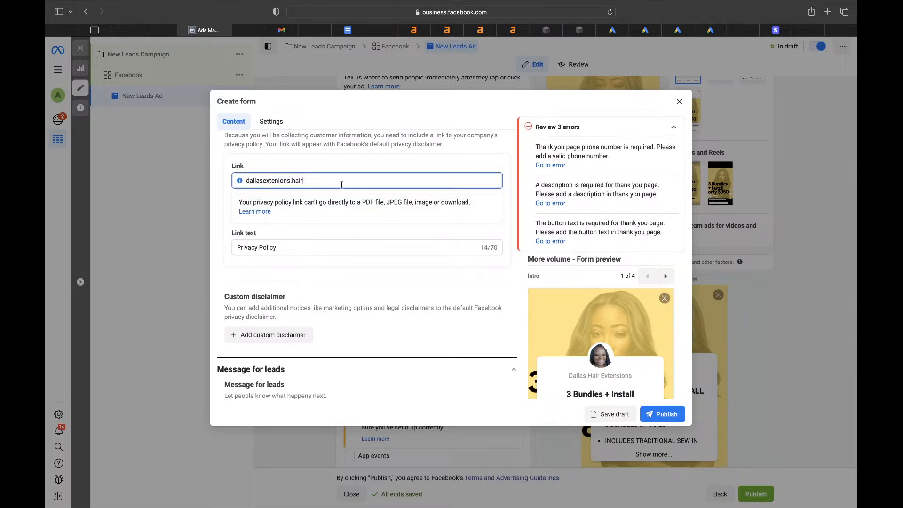
- Copy the thank-you headline wording into the thank-you description
click(663, 413)
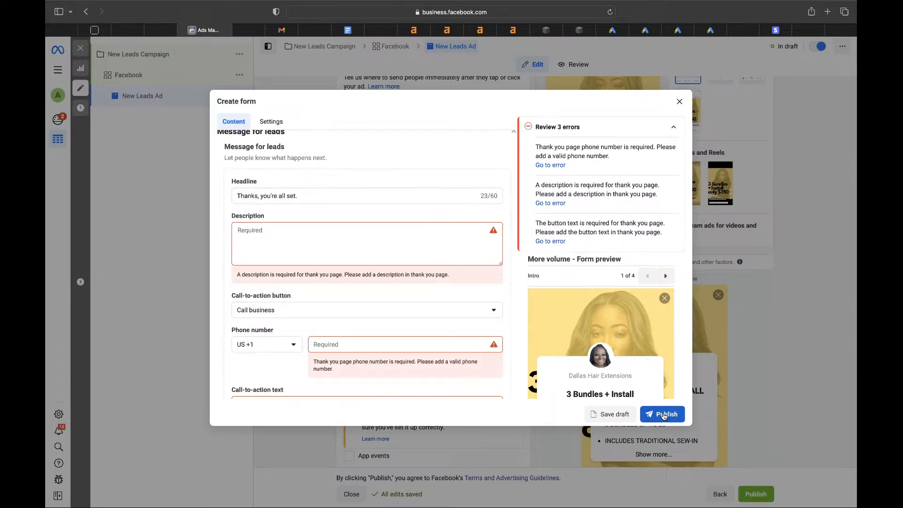
click(297, 195)
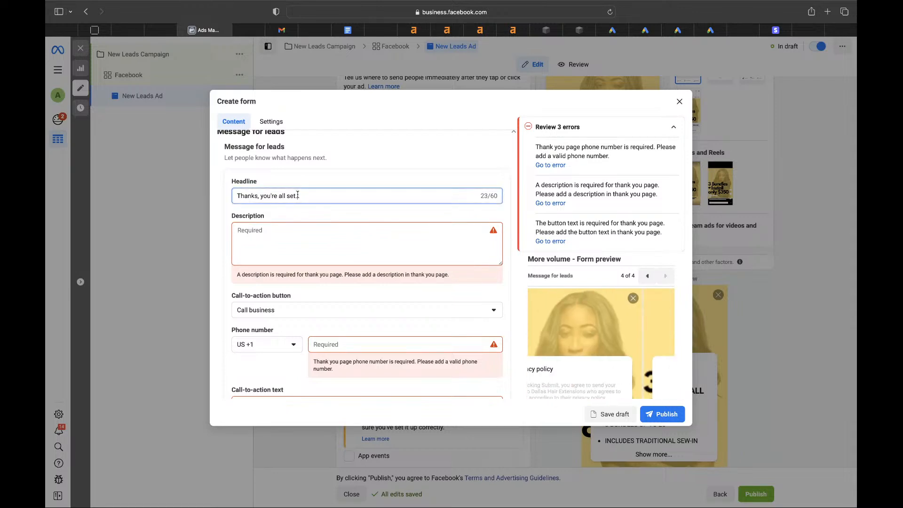
triple_click(297, 194)
key(super+c)
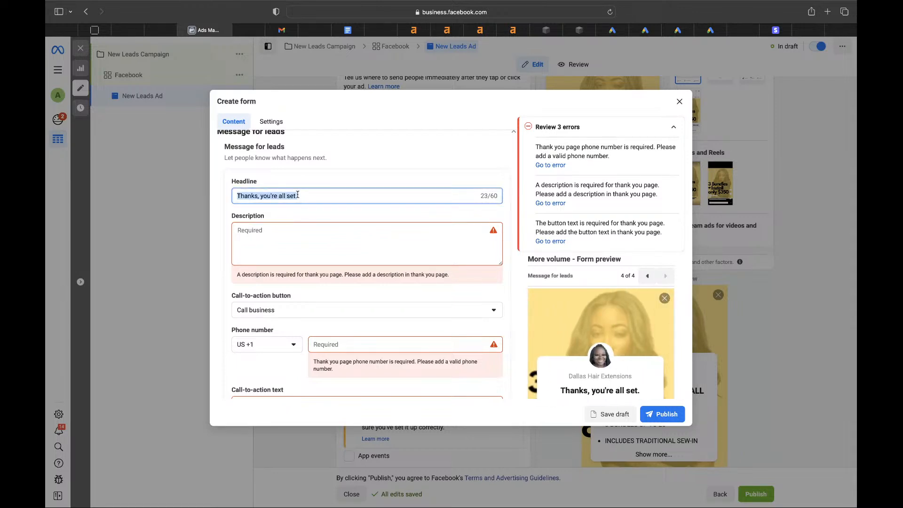
click(283, 259)
key(super+v)
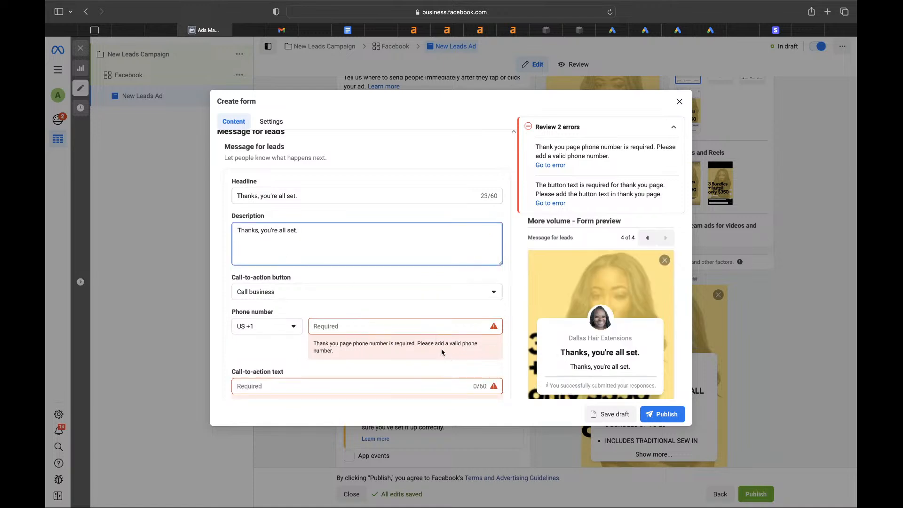
- Enter the business phone number and set the button text to Call
click(432, 327)
text(469)
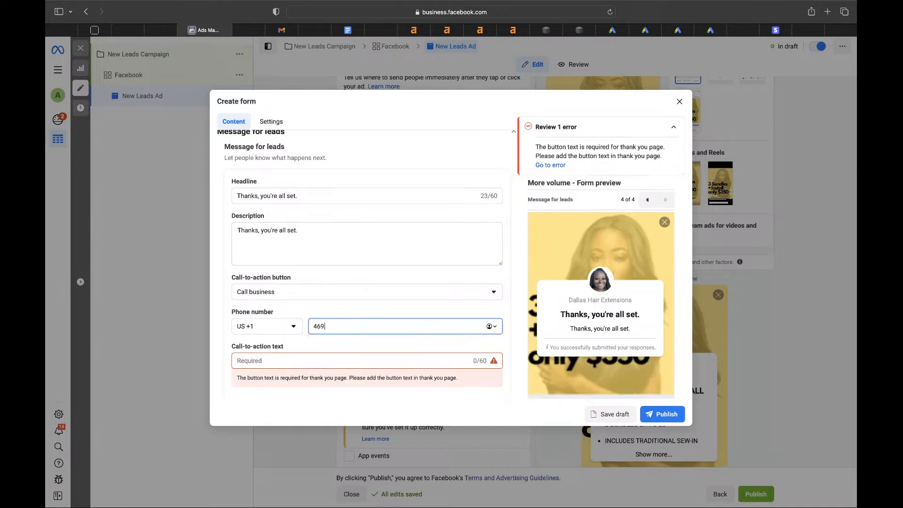
text(0000000)
click(369, 362)
text(Call)
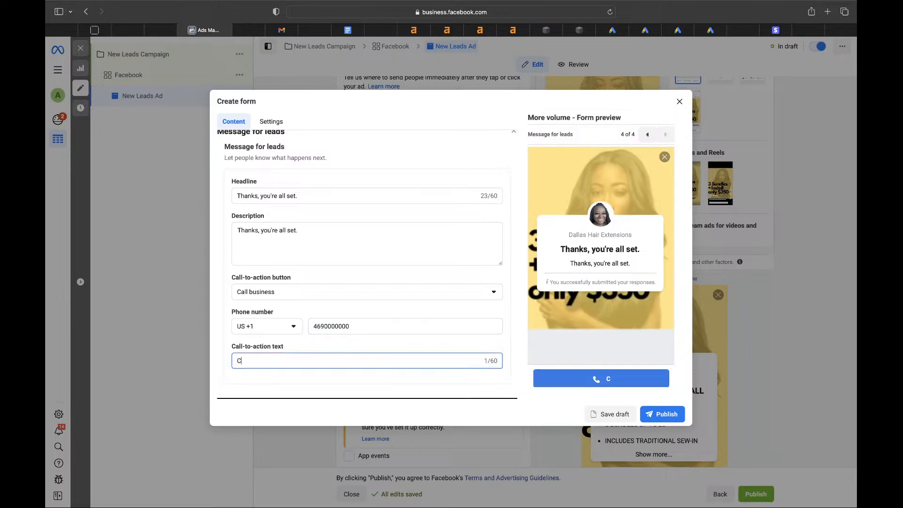
- Correct the phone number until it validates, then publish the lead form
click(662, 417)
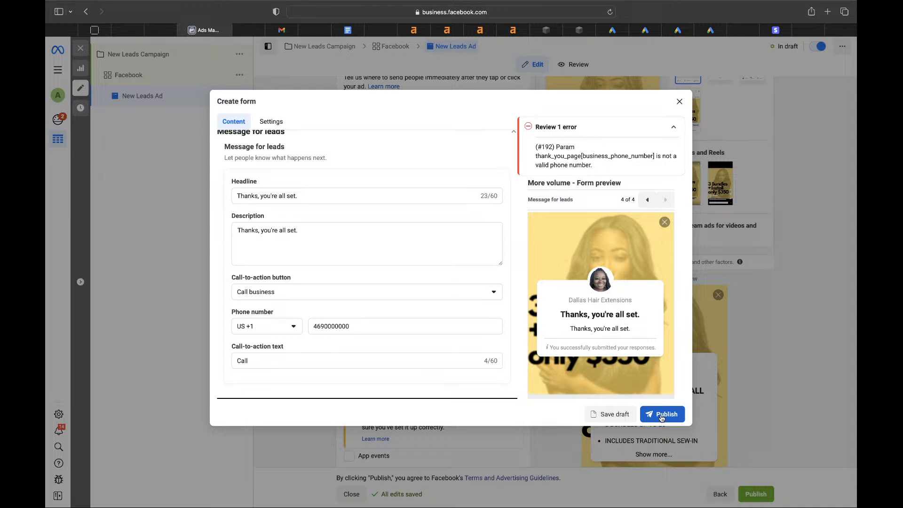
click(366, 325)
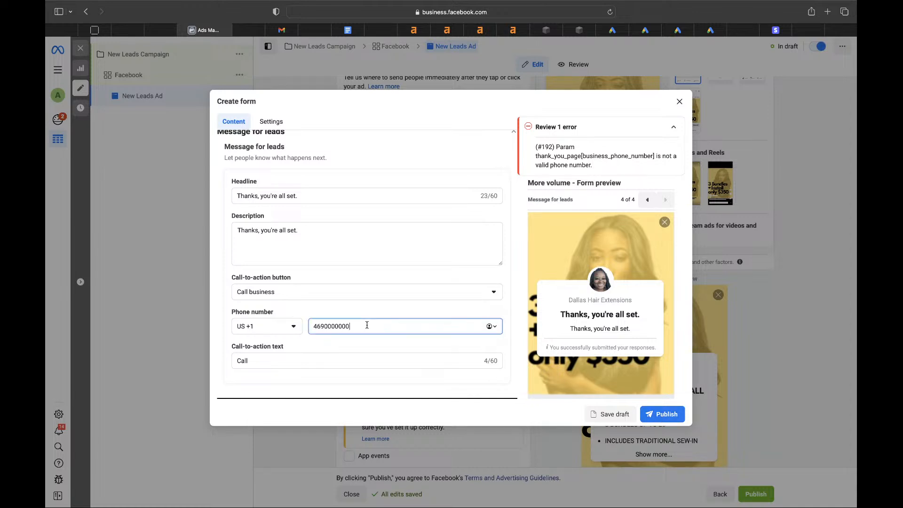
key(BackSpace)
key(BackSpace)
key(BackSpace)
key(BackSpace)
key(BackSpace)
key(BackSpace)
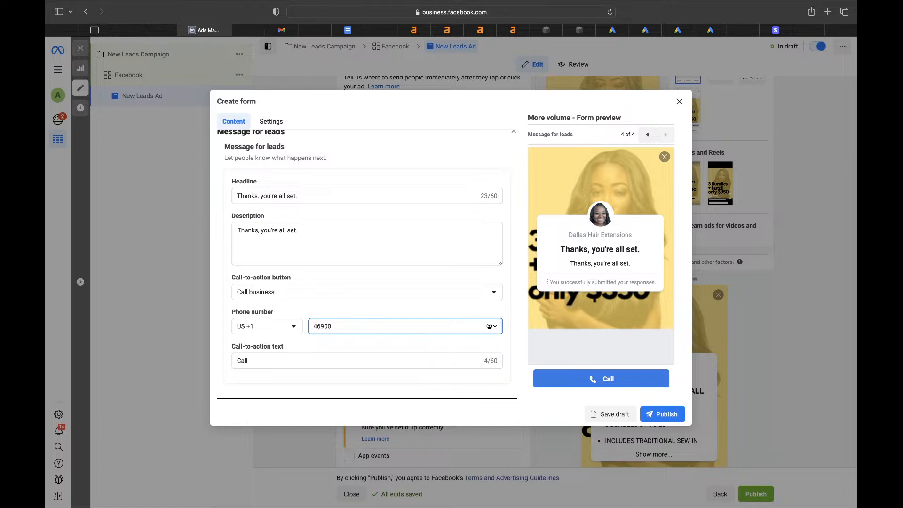
text(0000001)
click(663, 416)
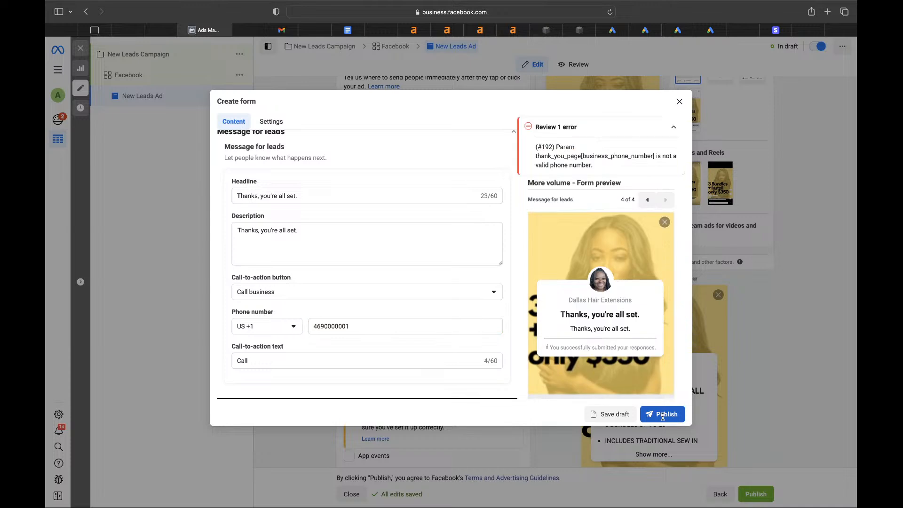
click(417, 325)
key(BackSpace)
key(BackSpace)
key(BackSpace)
key(BackSpace)
key(BackSpace)
key(BackSpace)
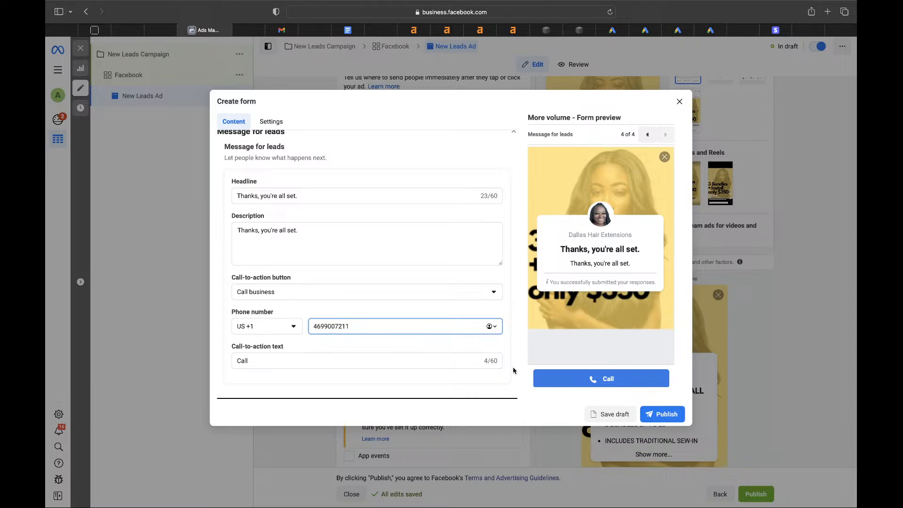
click(659, 414)
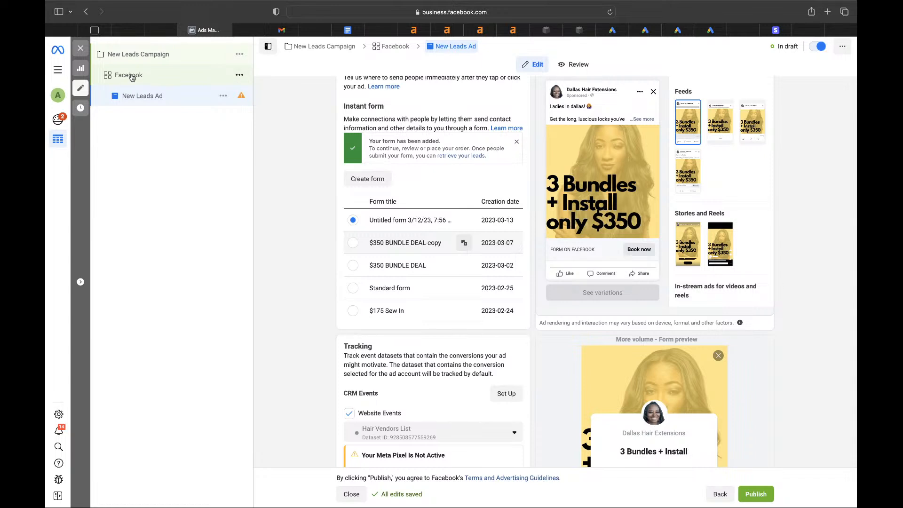
- Bring up the action menu for the Facebook ad set
click(241, 81)
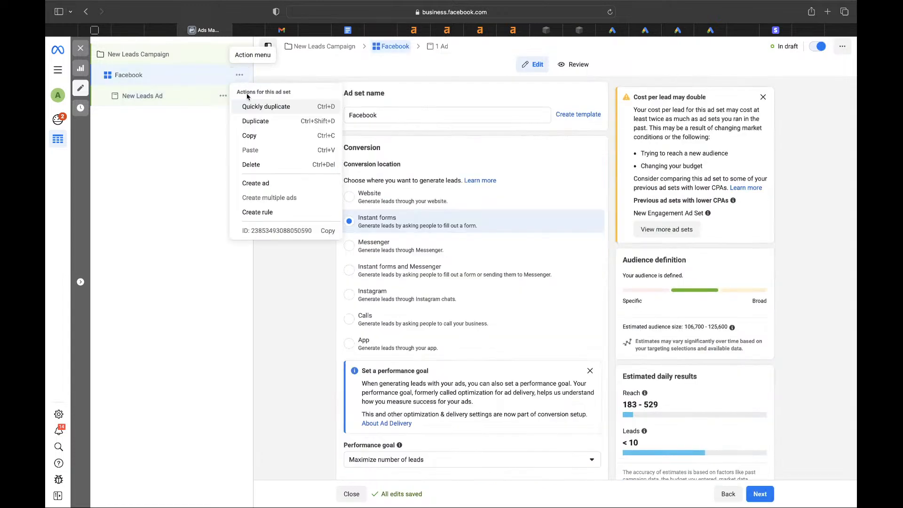
- Duplicate the Facebook ad set within the campaign and rename the copy Instagram
click(255, 121)
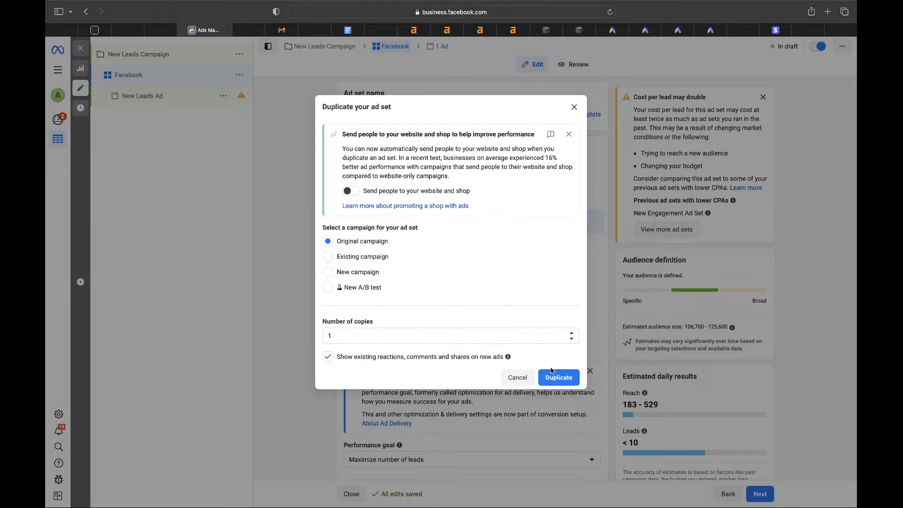
click(555, 376)
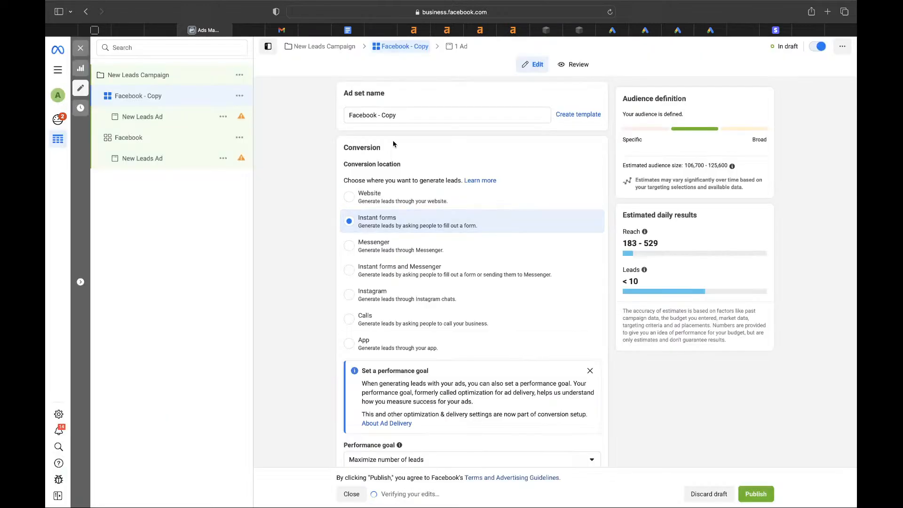
click(416, 123)
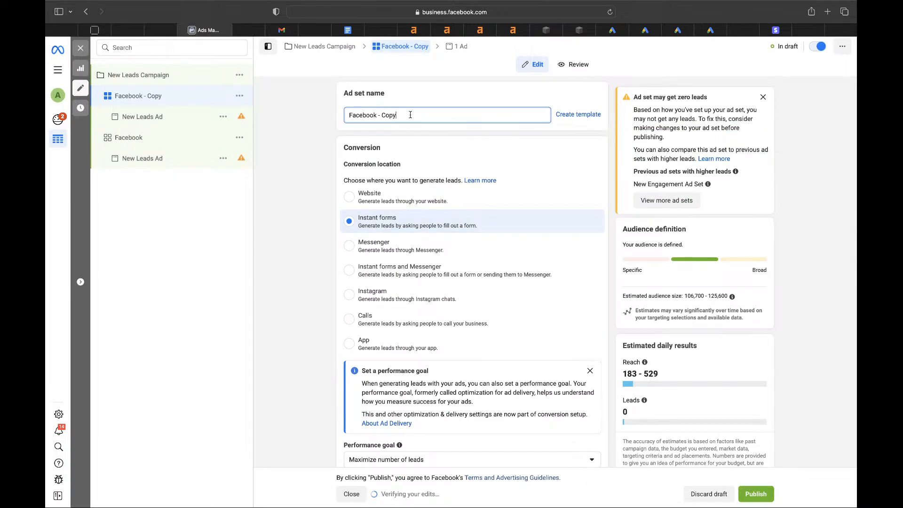
drag(416, 123, 333, 114)
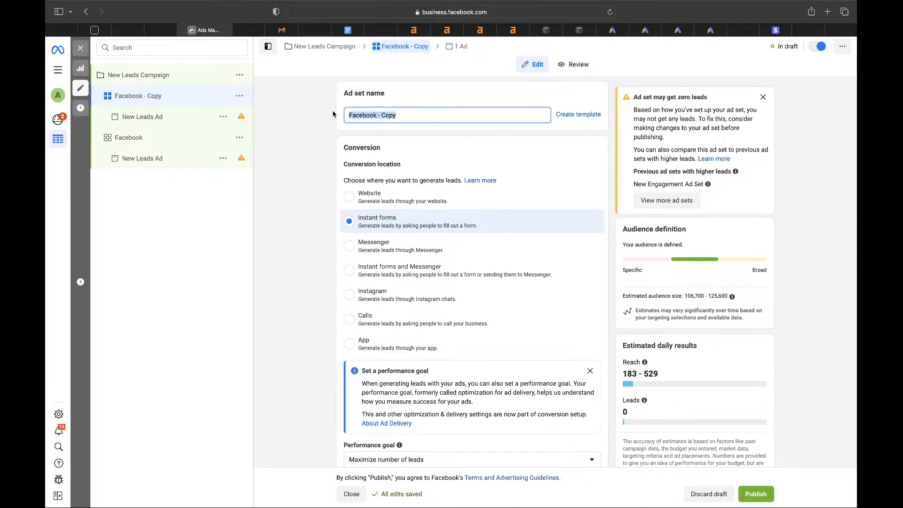
text(Instagram)
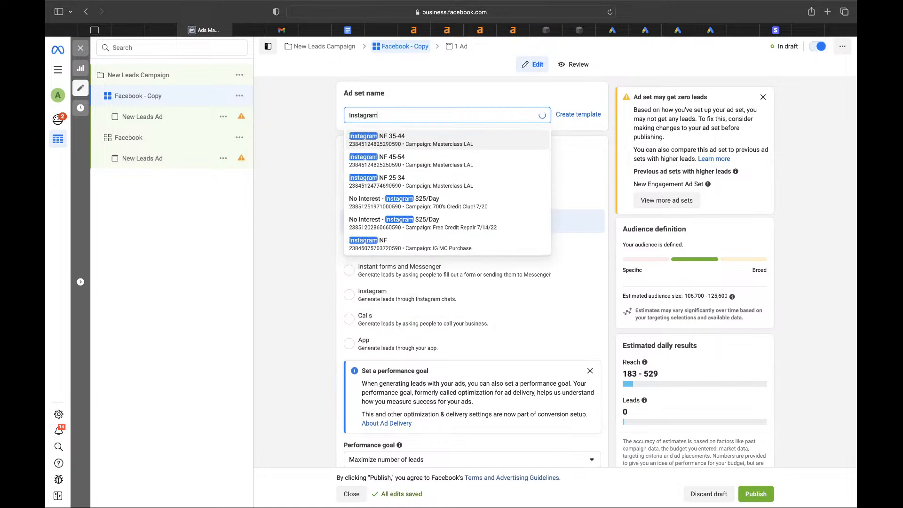
click(306, 172)
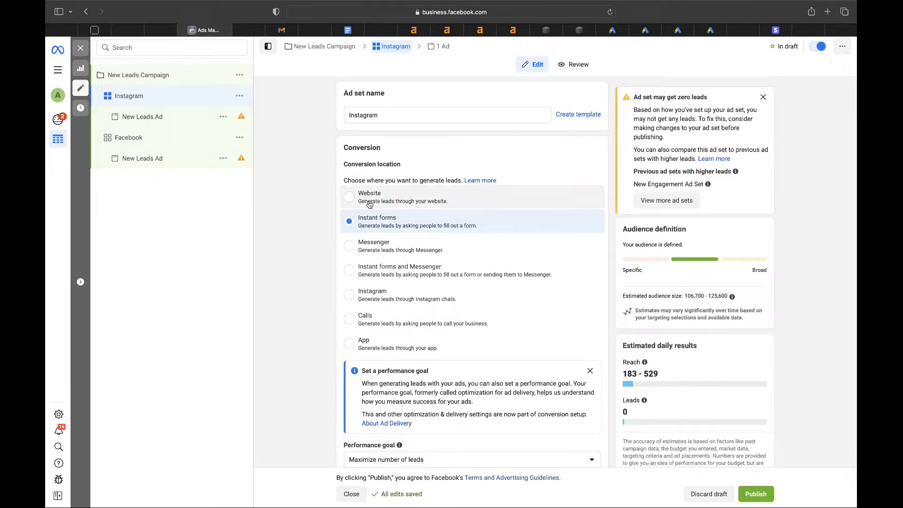
- Limit the Instagram ad set to Instagram placements only and publish the campaign
scroll(368, 203, down, 4)
scroll(368, 203, down, 20)
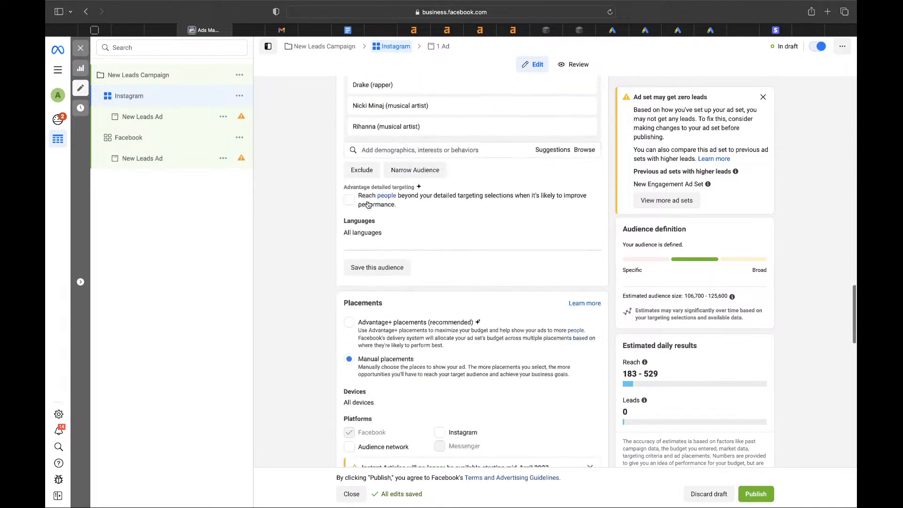
scroll(368, 203, down, 2)
click(444, 180)
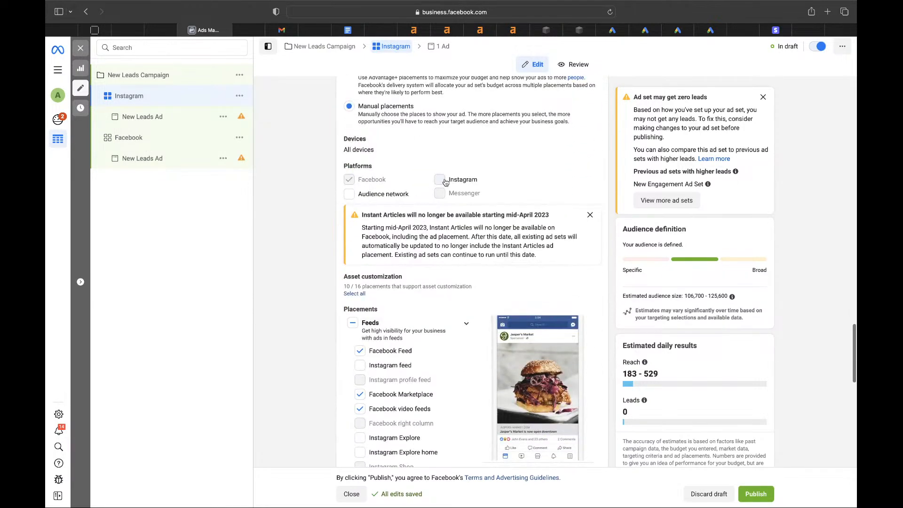
click(346, 181)
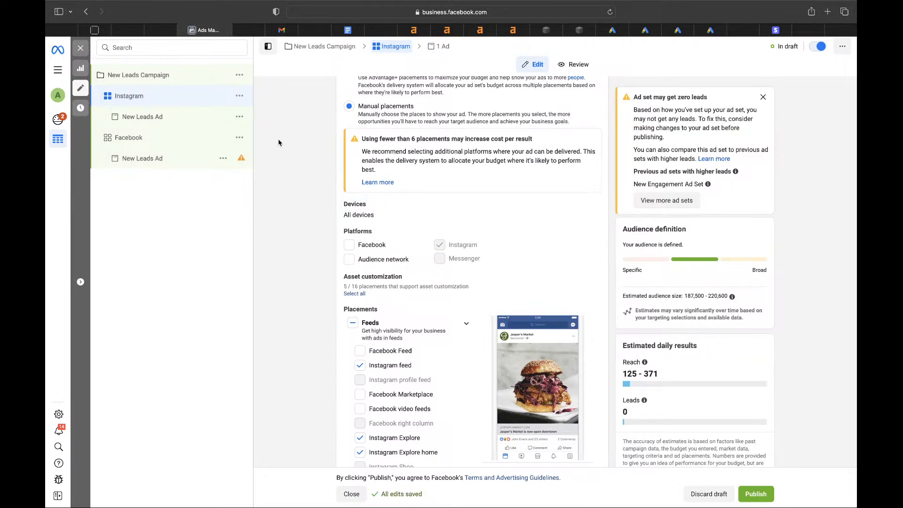
click(756, 494)
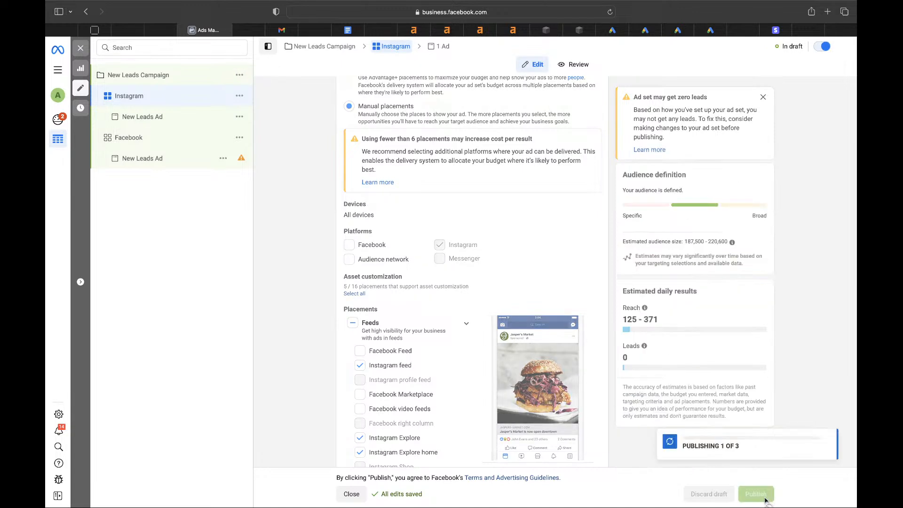
click(168, 33)
click(127, 31)
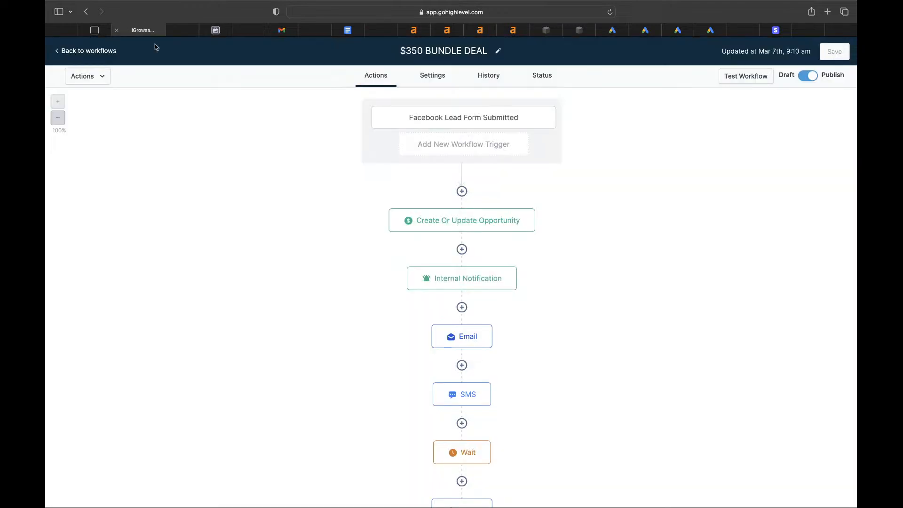
- Review the existing trigger, then add a Facebook Lead Form Submitted trigger
click(443, 120)
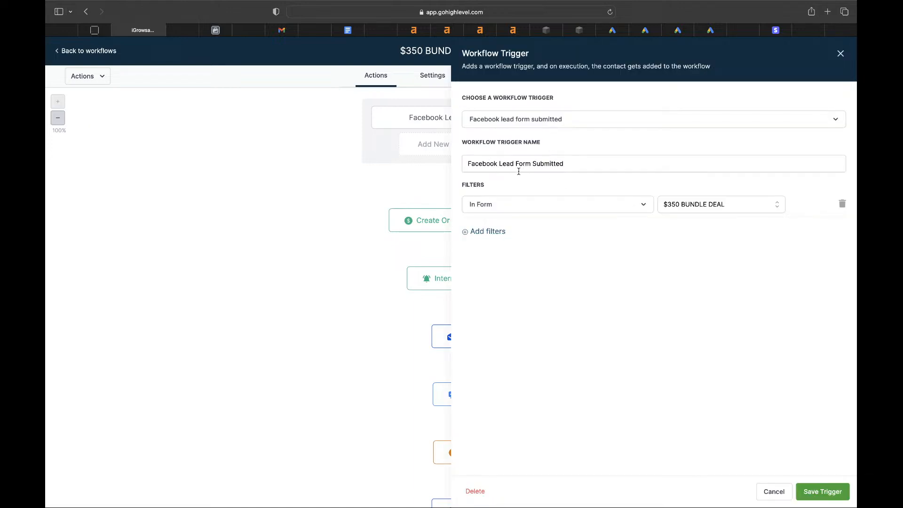
click(840, 51)
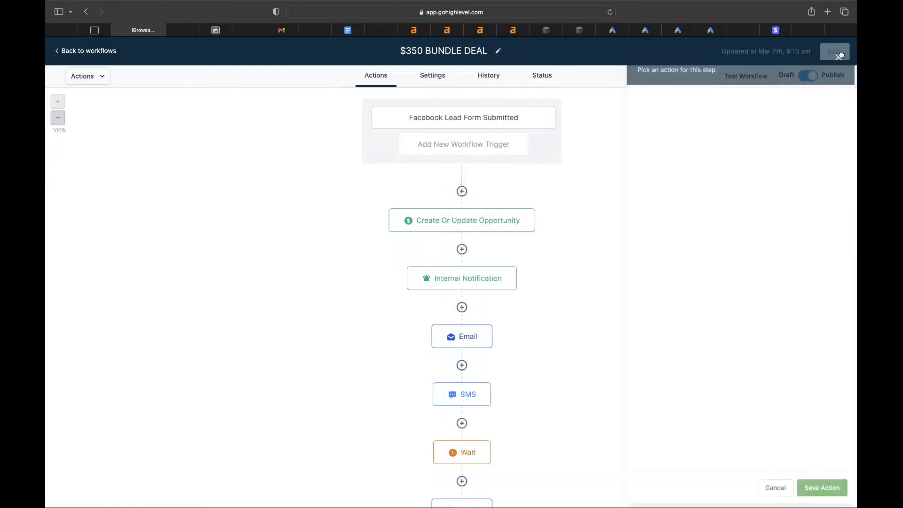
click(444, 141)
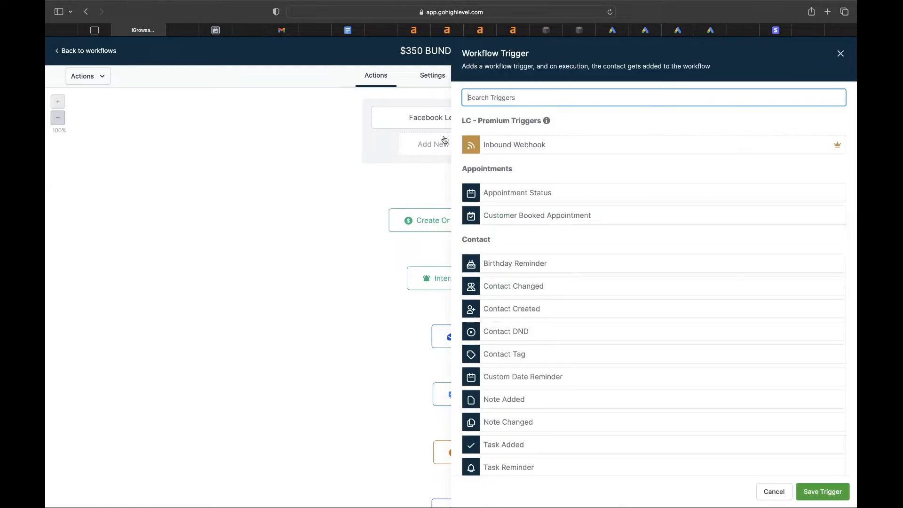
text(face)
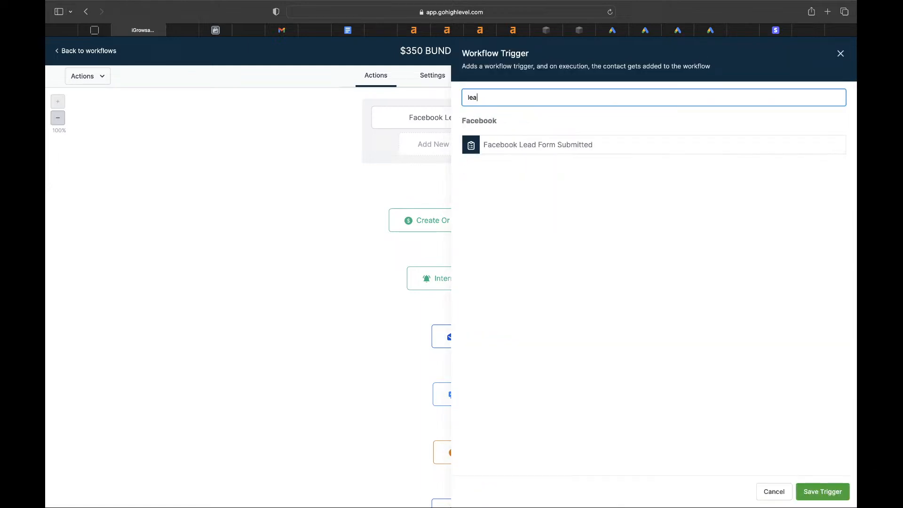
click(489, 145)
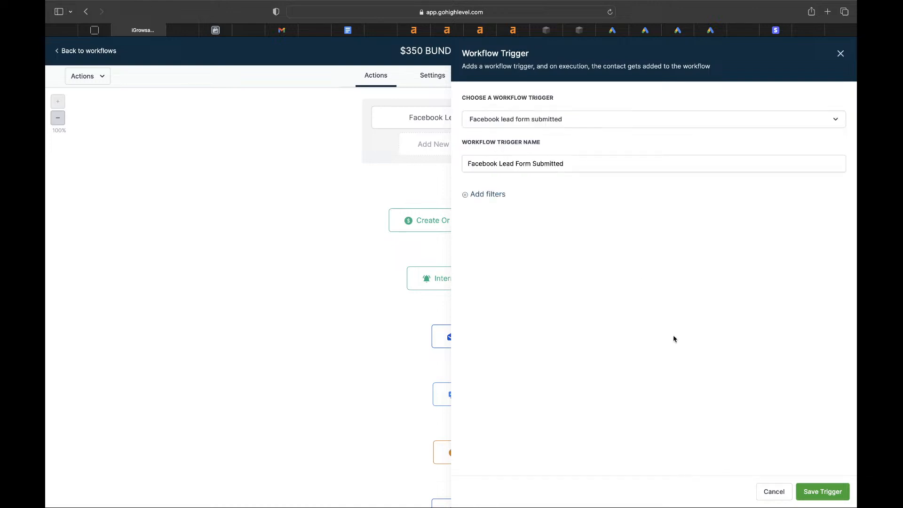
- Filter the new trigger to the $350 BUNDLE DEAL-copy form and save it
click(483, 197)
click(483, 207)
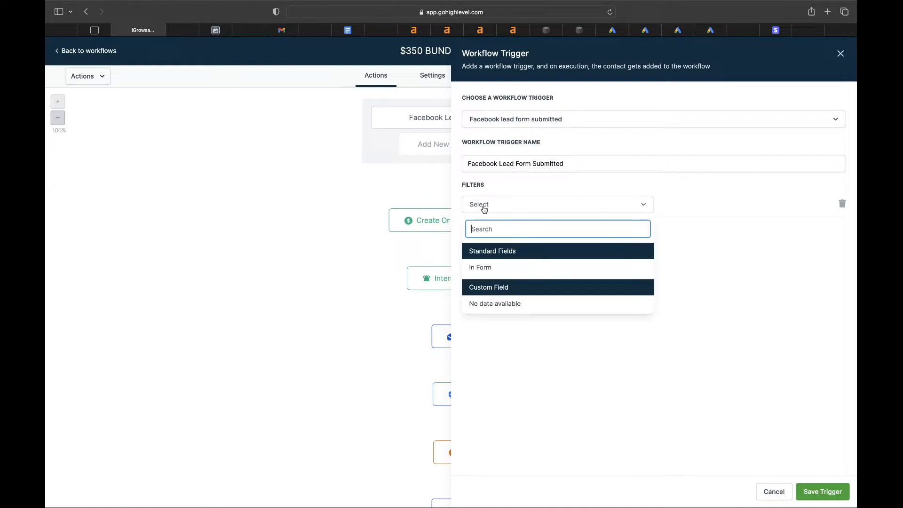
click(488, 267)
click(698, 206)
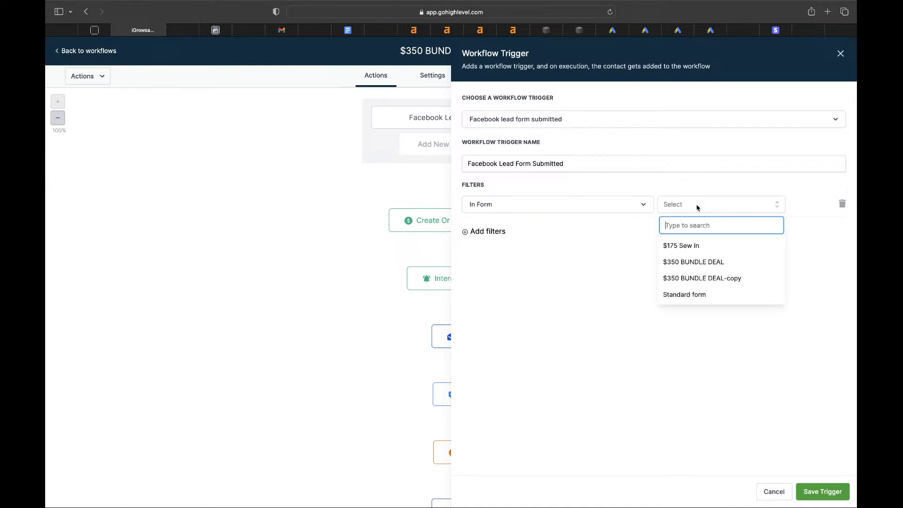
click(700, 279)
click(820, 493)
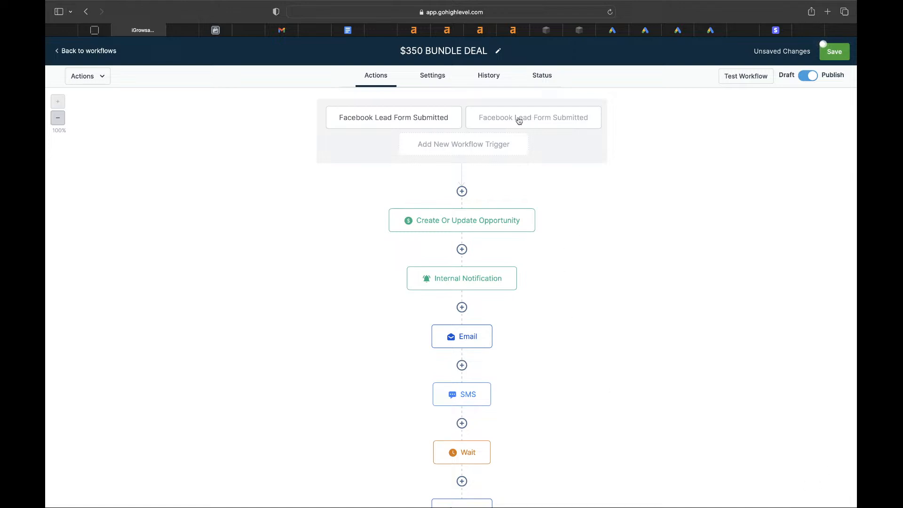
- Replace $175 with $350 in the first Email step's message text
click(425, 221)
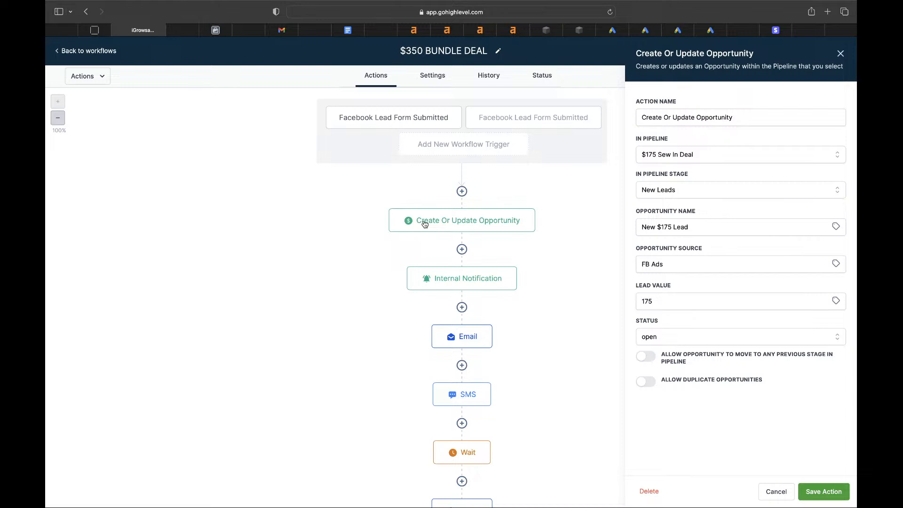
click(468, 282)
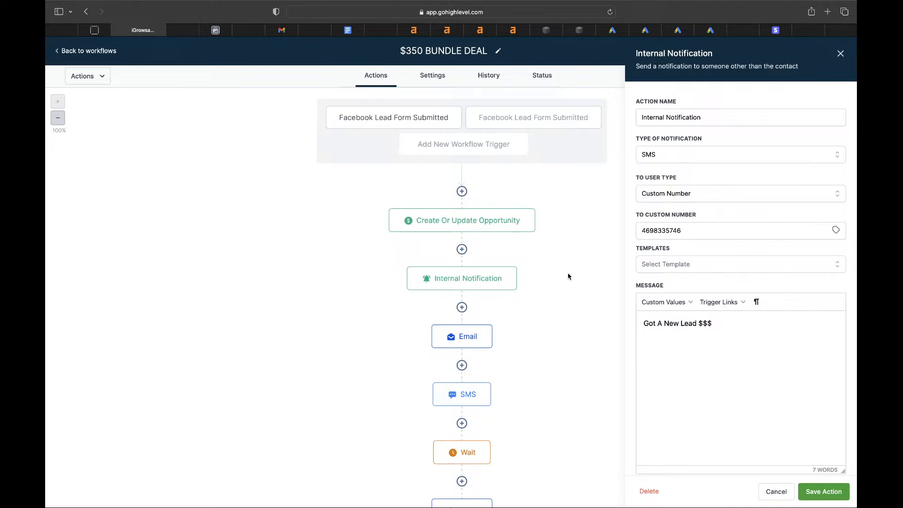
scroll(480, 329, down, 3)
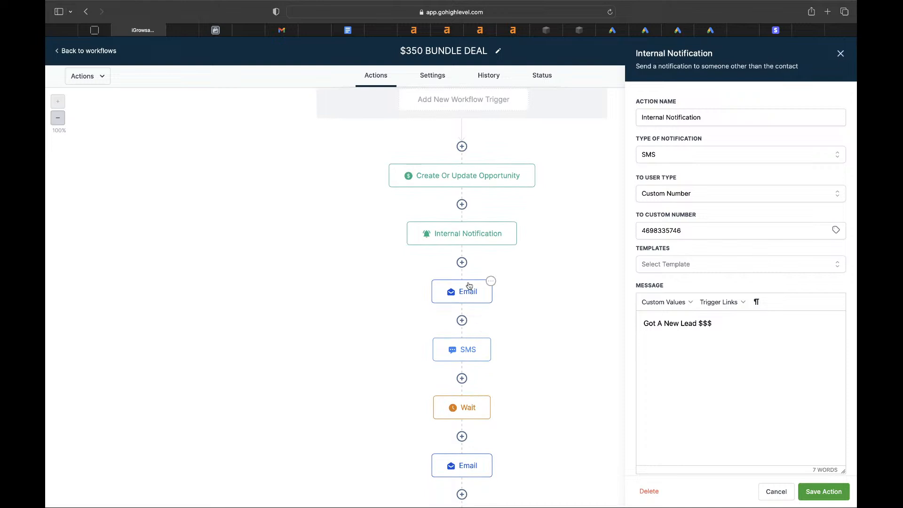
click(463, 292)
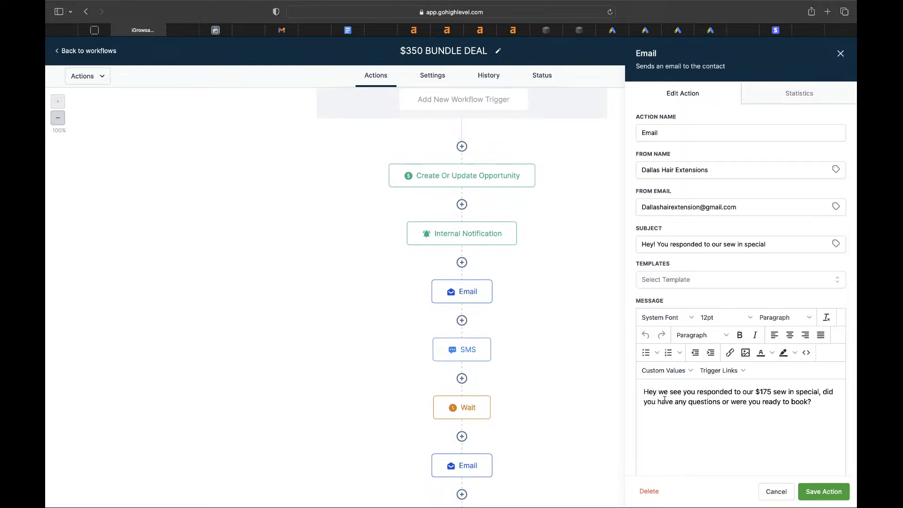
click(772, 392)
key(BackSpace)
key(BackSpace)
key(BackSpace)
key(BackSpace)
text(#3)
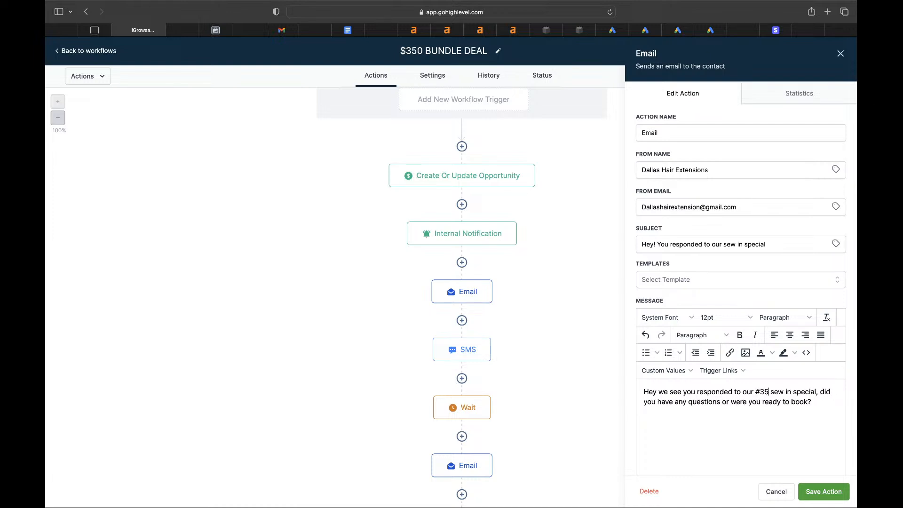
key(BackSpace)
key(BackSpace)
text($350)
- Change the price in the SMS step's message from $175 to $350
click(469, 356)
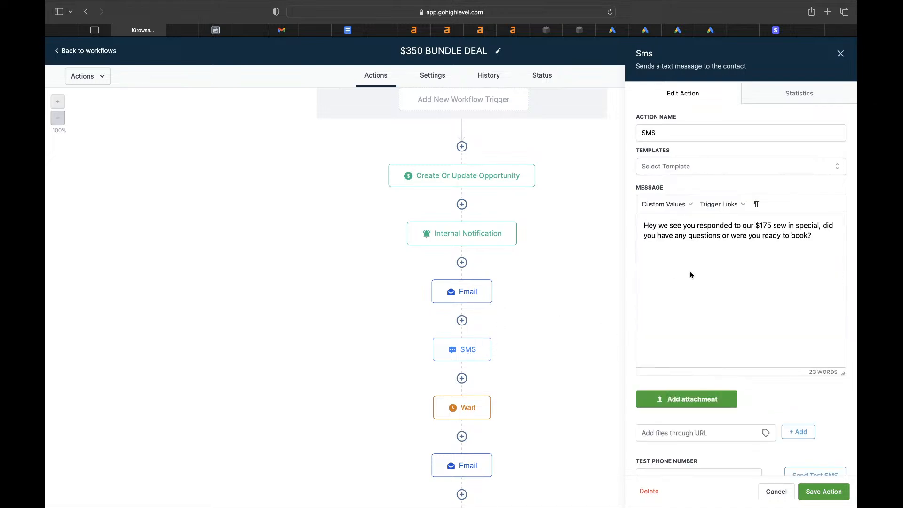
click(770, 226)
key(BackSpace)
key(BackSpace)
key(BackSpace)
key(BackSpace)
text($350)
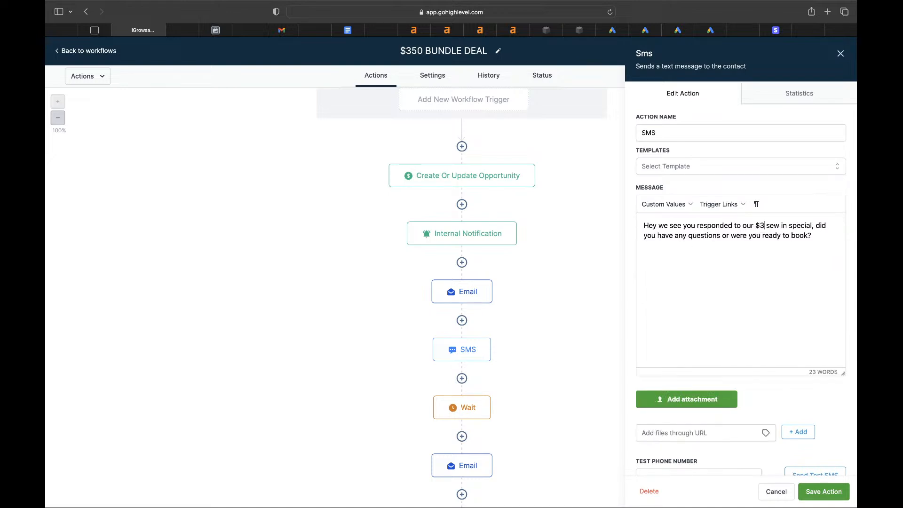
scroll(527, 328, down, 5)
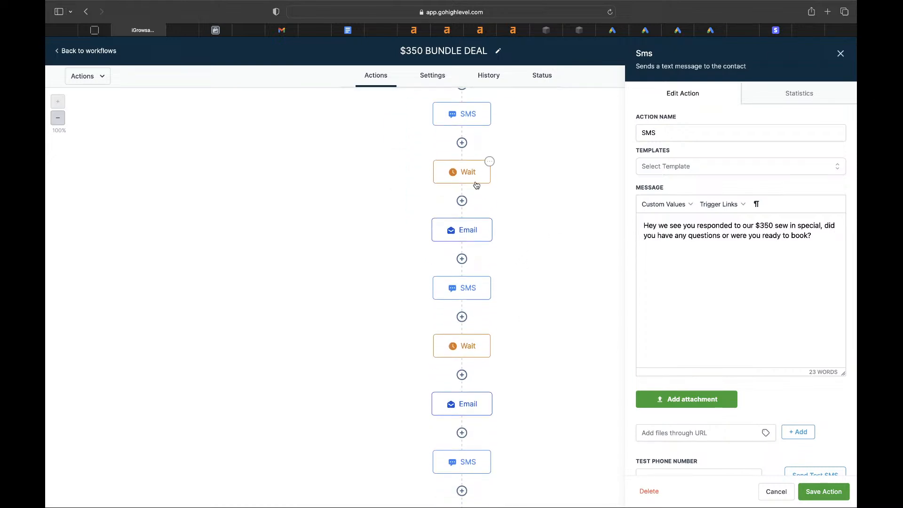
- Inspect the Wait, second Email and SMS steps, closing the Wait panel unchanged
click(476, 185)
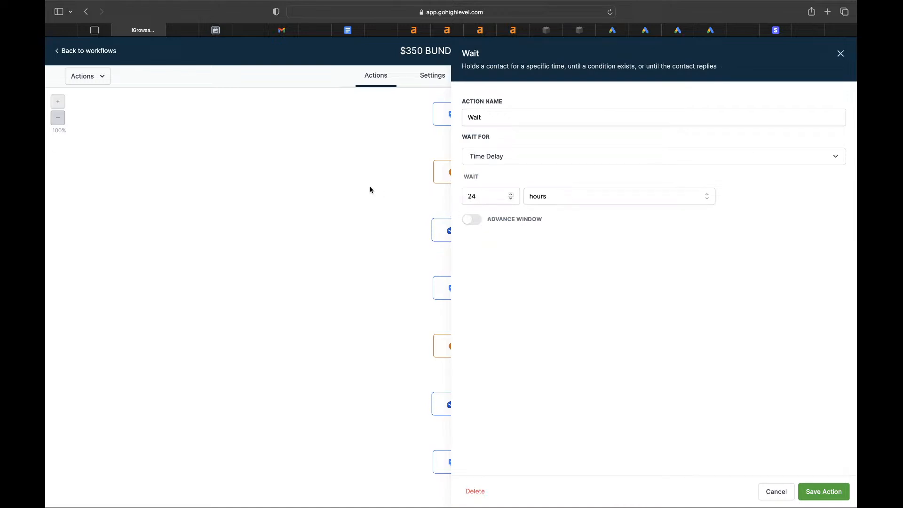
click(770, 491)
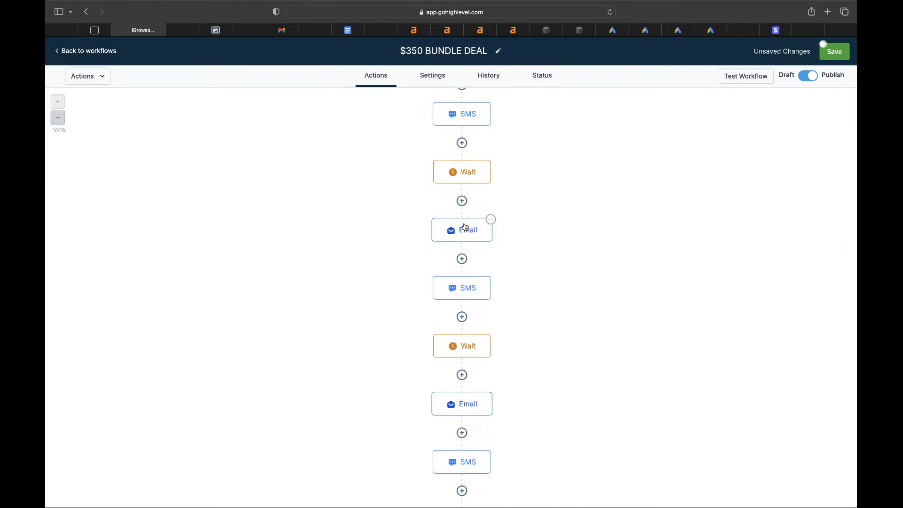
click(465, 228)
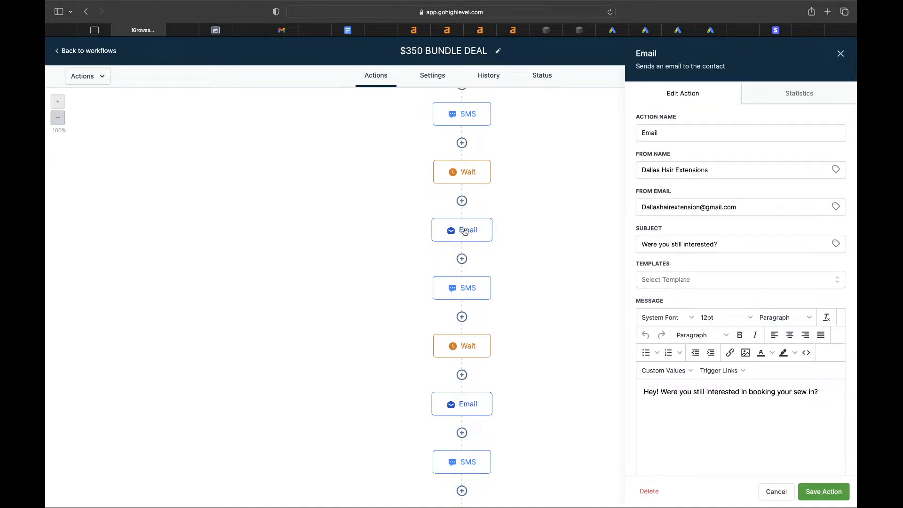
click(468, 294)
click(479, 347)
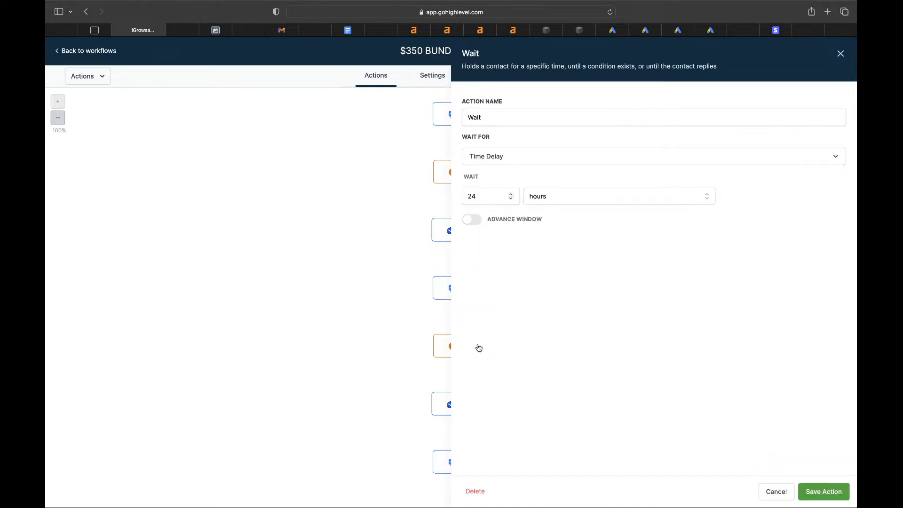
scroll(337, 281, down, 2)
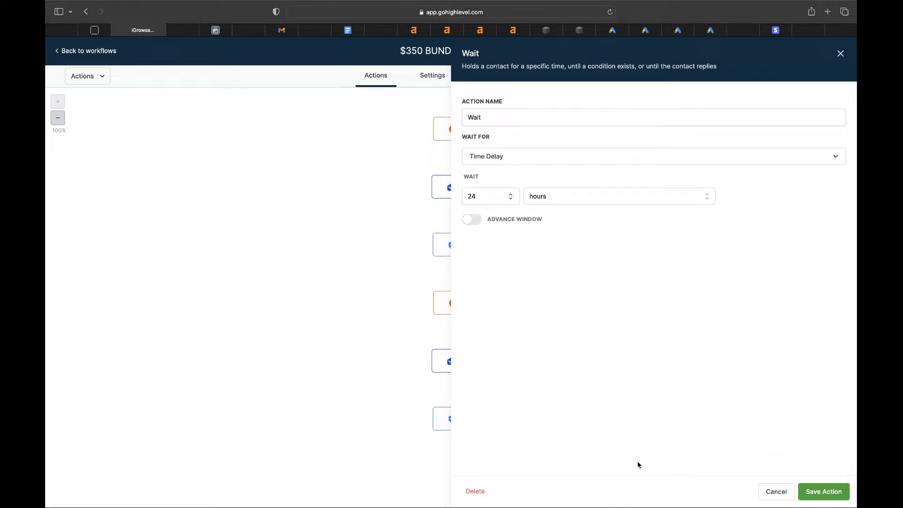
click(765, 490)
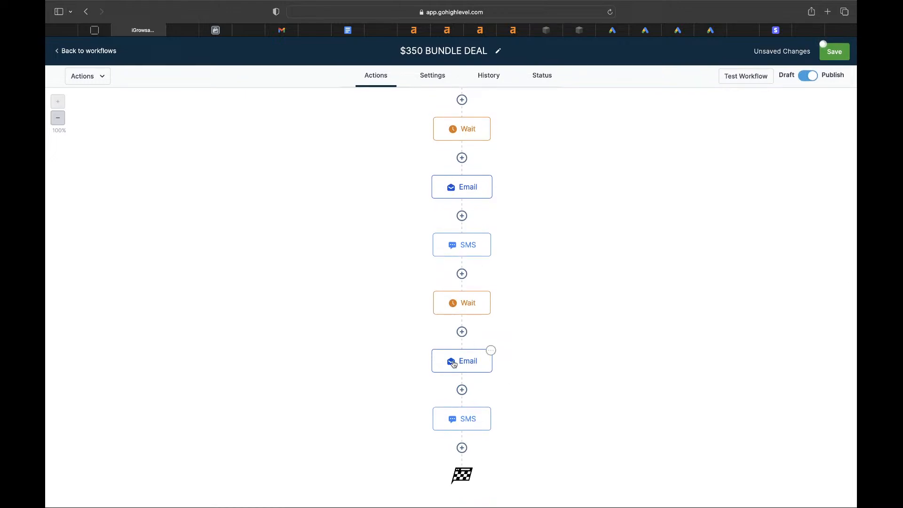
scroll(453, 364, up, 6)
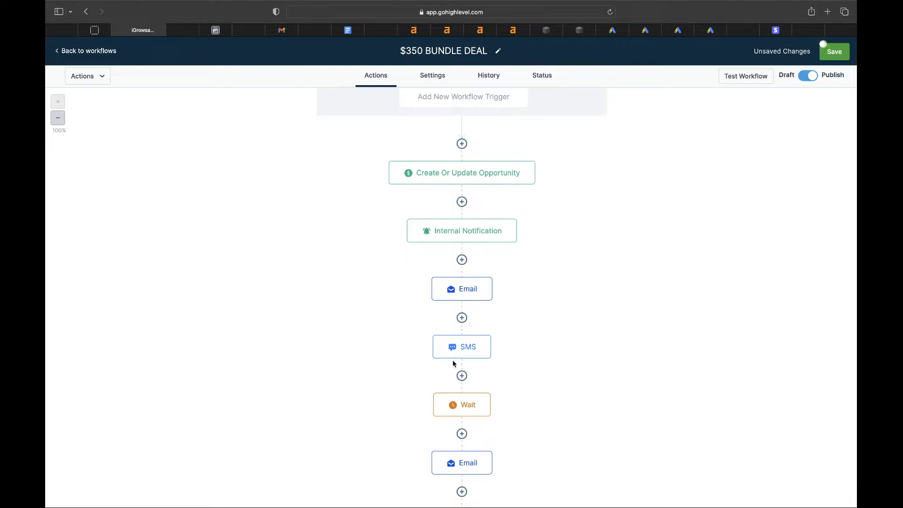
scroll(464, 287, down, 1)
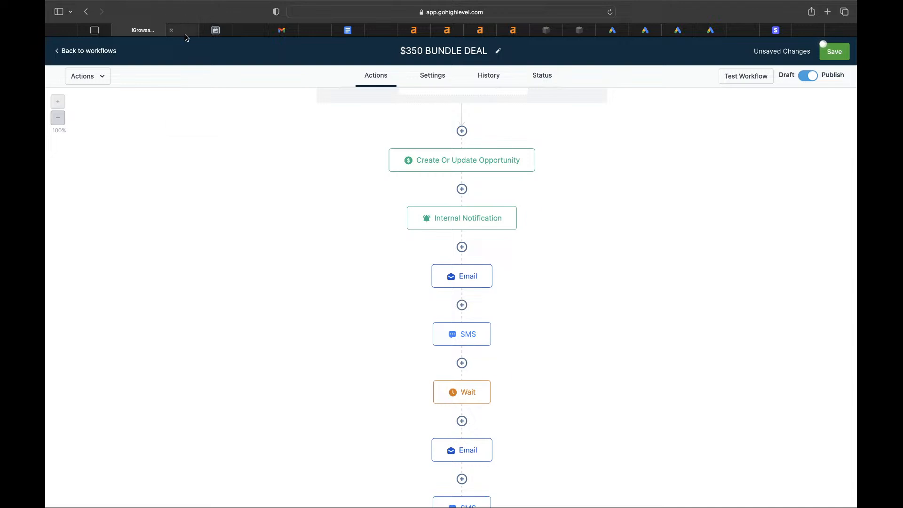
mouse_move(186, 38)
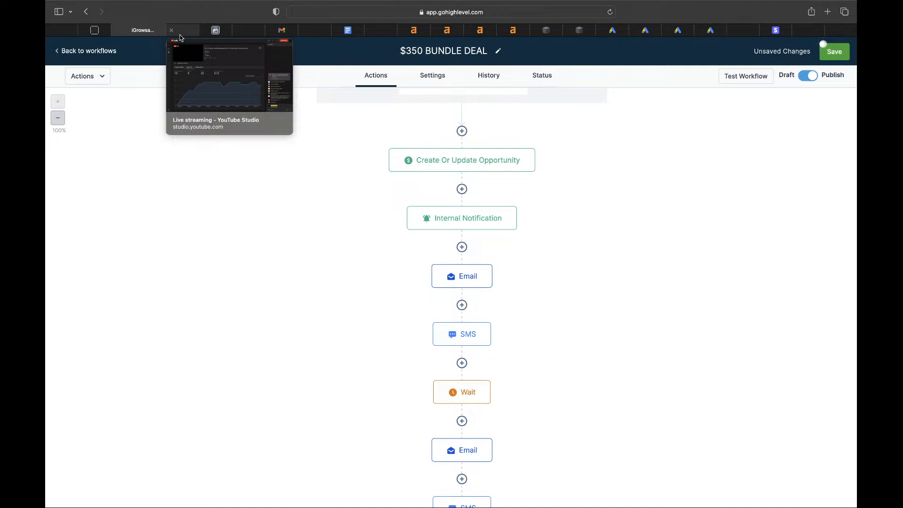
click(180, 37)
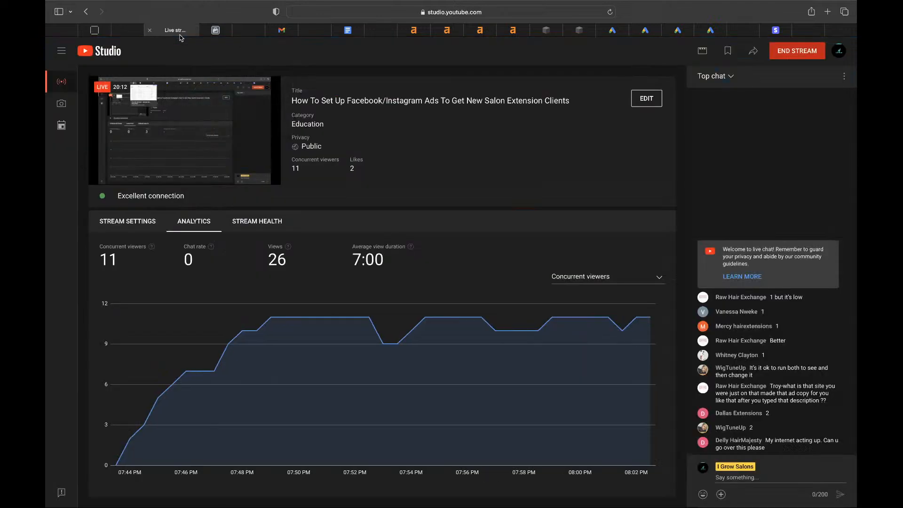
mouse_move(131, 32)
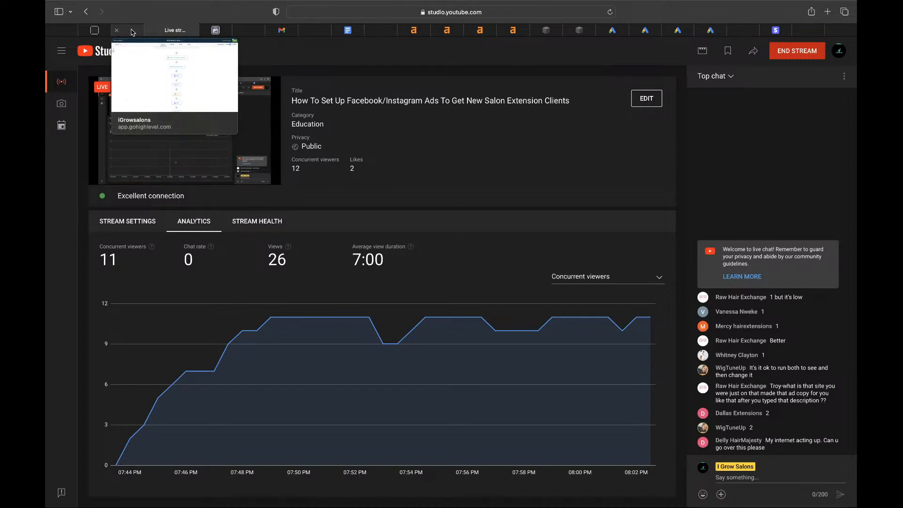
click(132, 31)
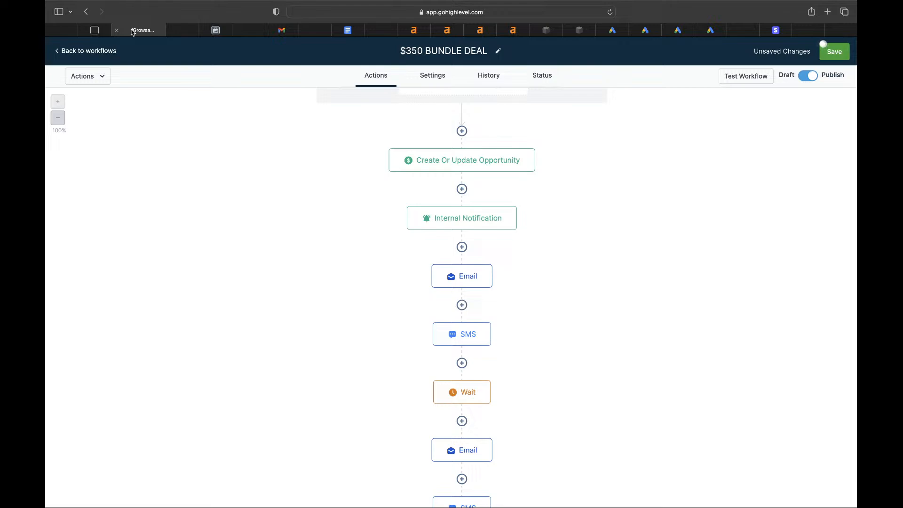
- Open the New Leads Campaign's Facebook ad set and scroll to its $5.00 daily budget
click(220, 32)
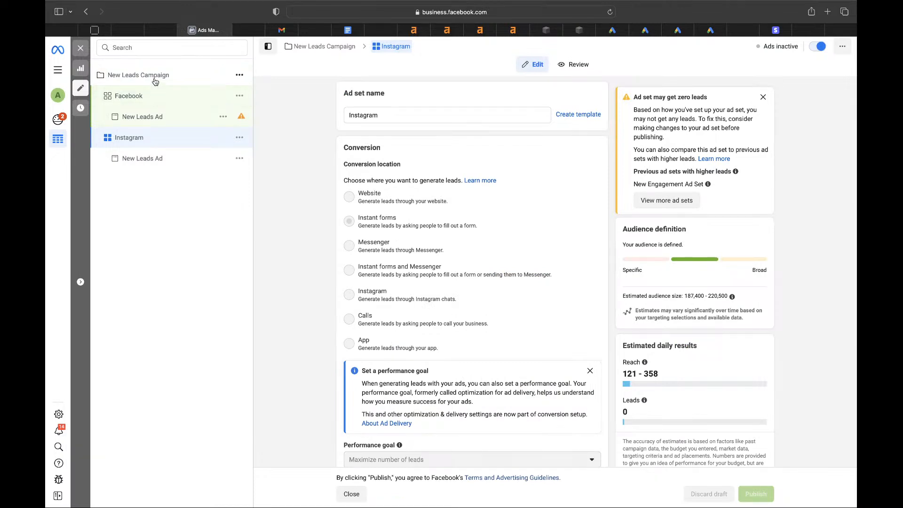
click(155, 81)
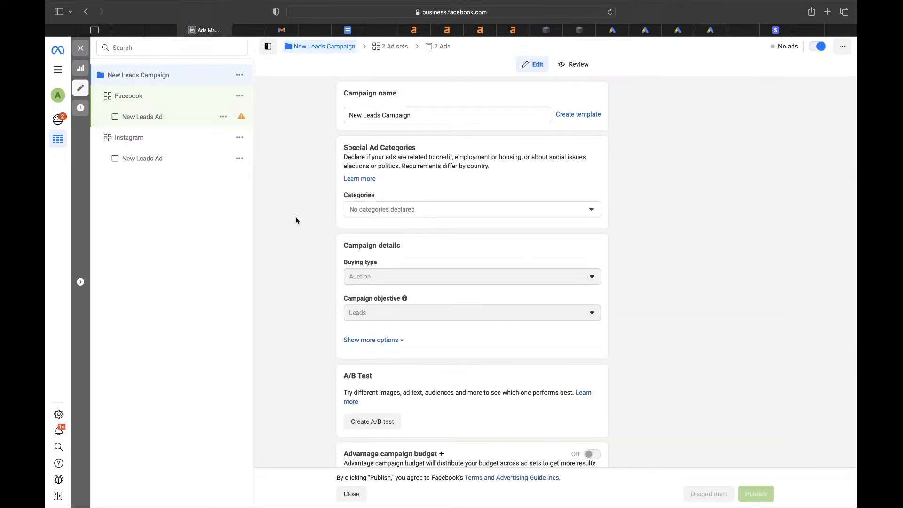
scroll(419, 308, down, 3)
mouse_move(593, 383)
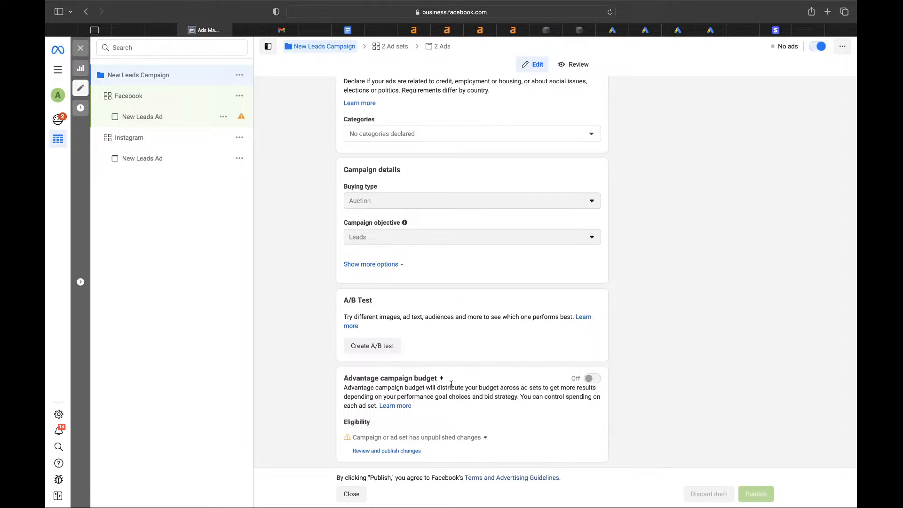
click(144, 101)
click(149, 139)
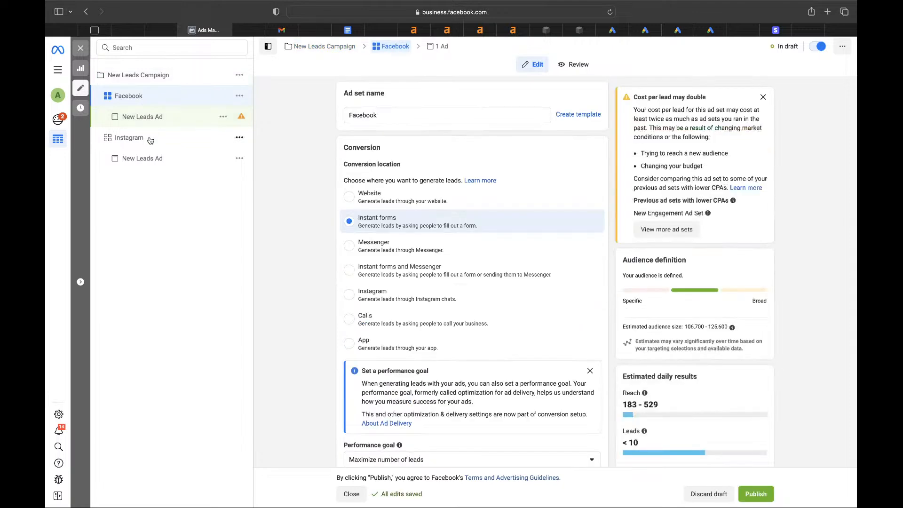
click(148, 104)
scroll(429, 322, down, 10)
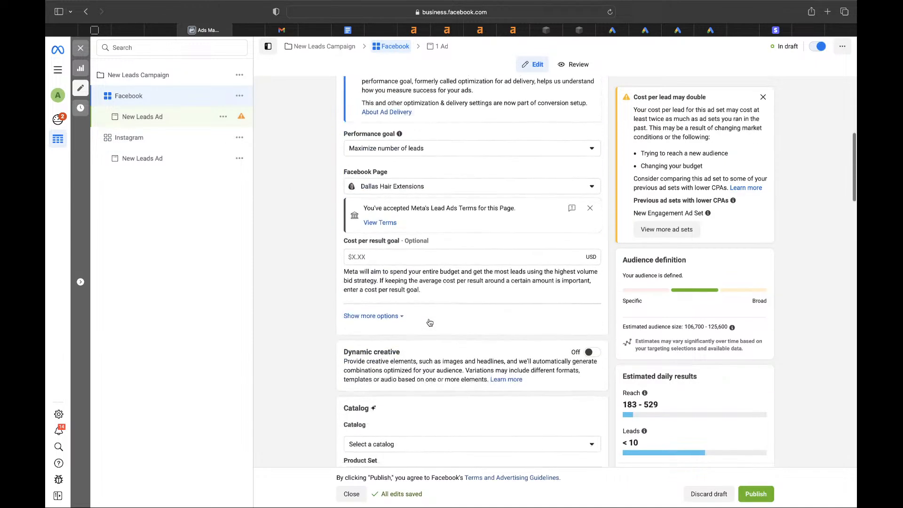
scroll(429, 322, down, 2)
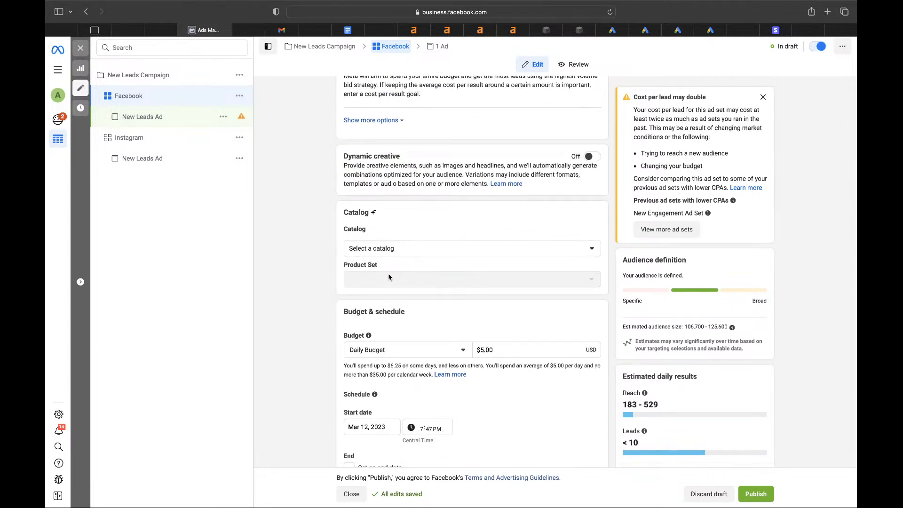
- Change the Facebook ad set's daily budget from $5.00 to $2.50
click(484, 352)
key(BackSpace)
key(BackSpace)
text(2)
key(Right)
key(Right)
key(Right)
key(BackSpace)
text(5)
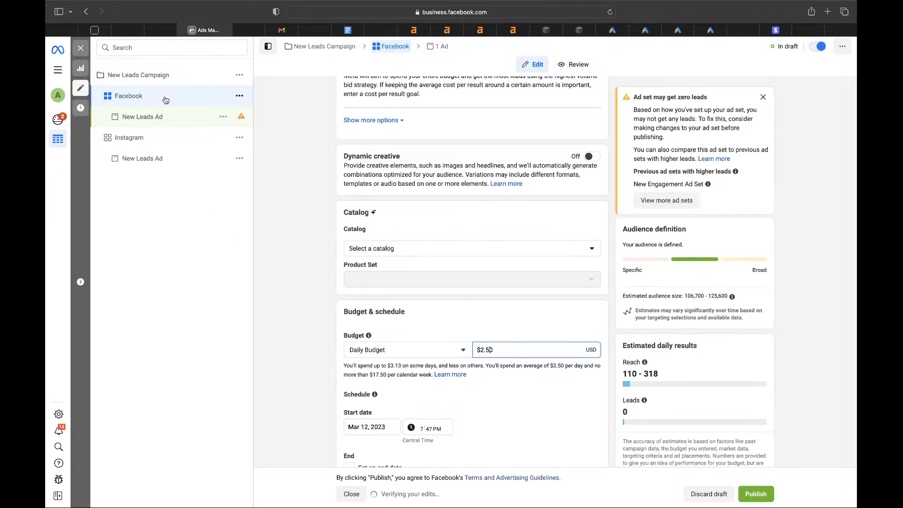
- Set the Instagram ad set's daily budget to $2.50
click(158, 142)
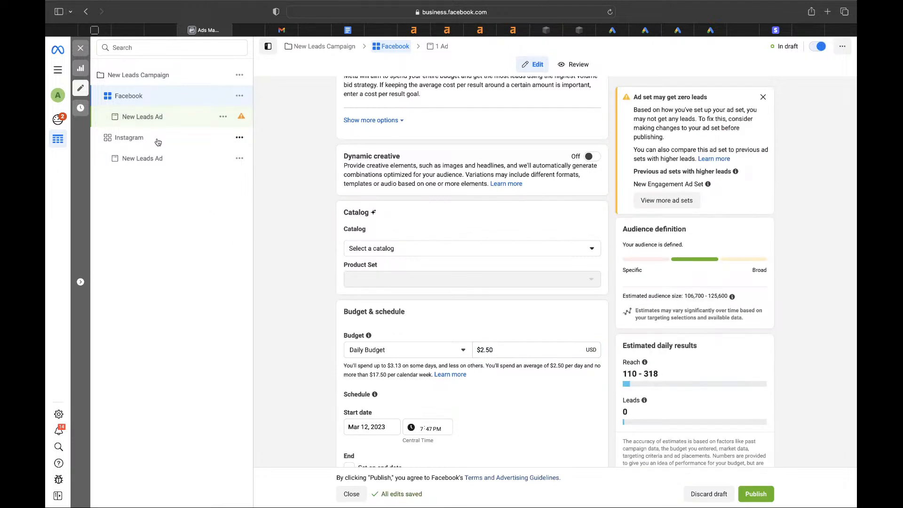
click(375, 324)
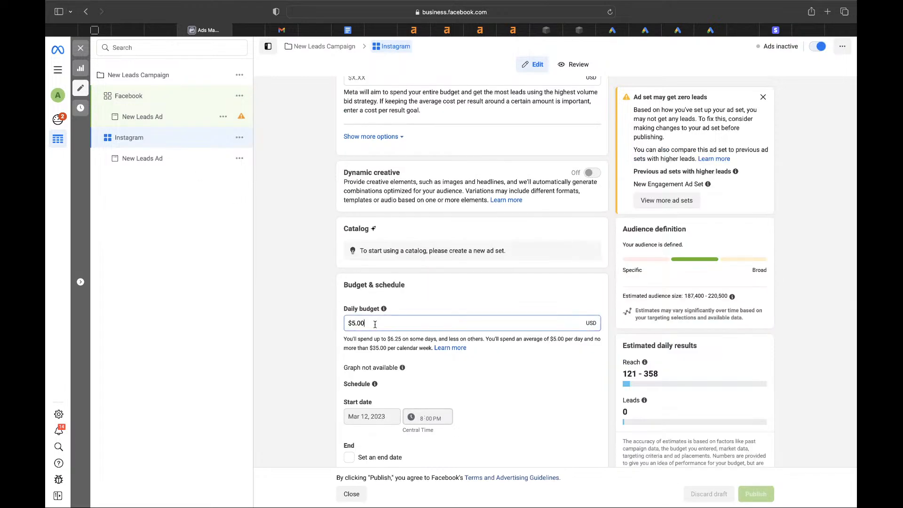
key(BackSpace)
key(BackSpace)
key(BackSpace)
key(BackSpace)
text(2.50)
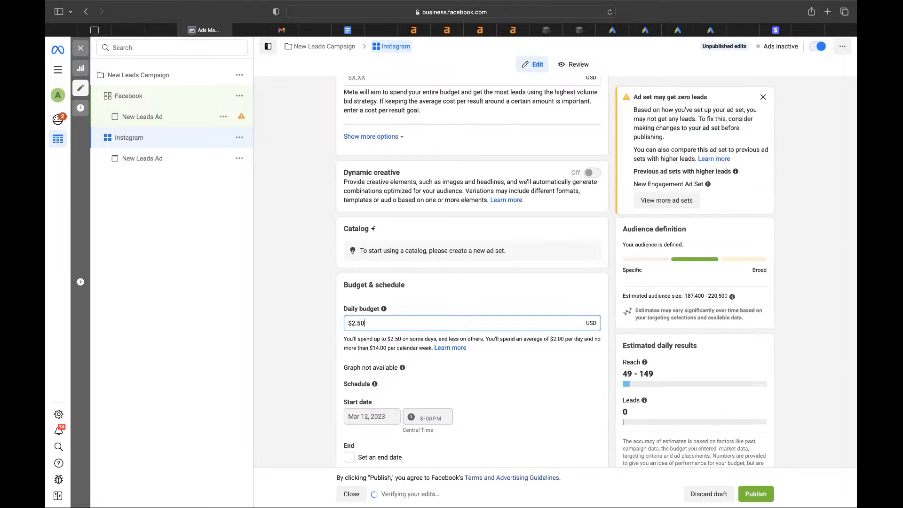
click(287, 274)
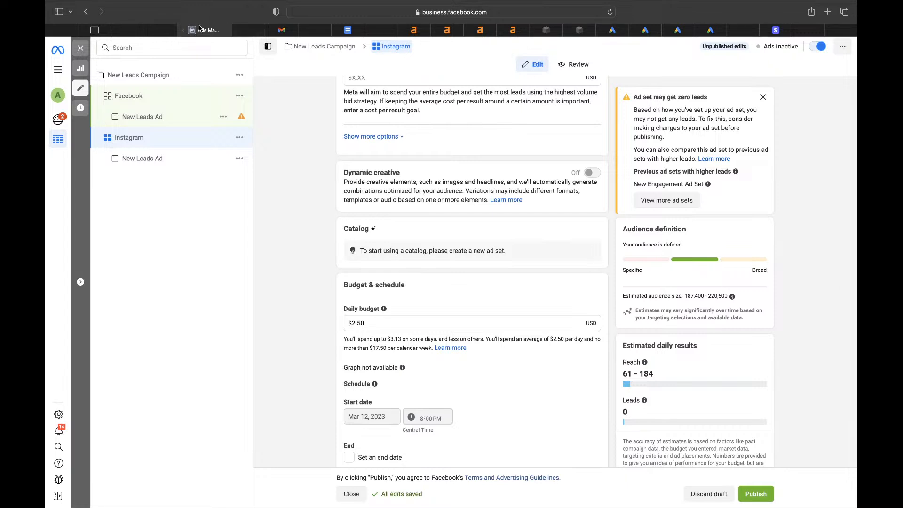
- Check the YouTube Studio live stream at 12 concurrent viewers, then return to the $350 BUNDLE DEAL workflow
click(164, 32)
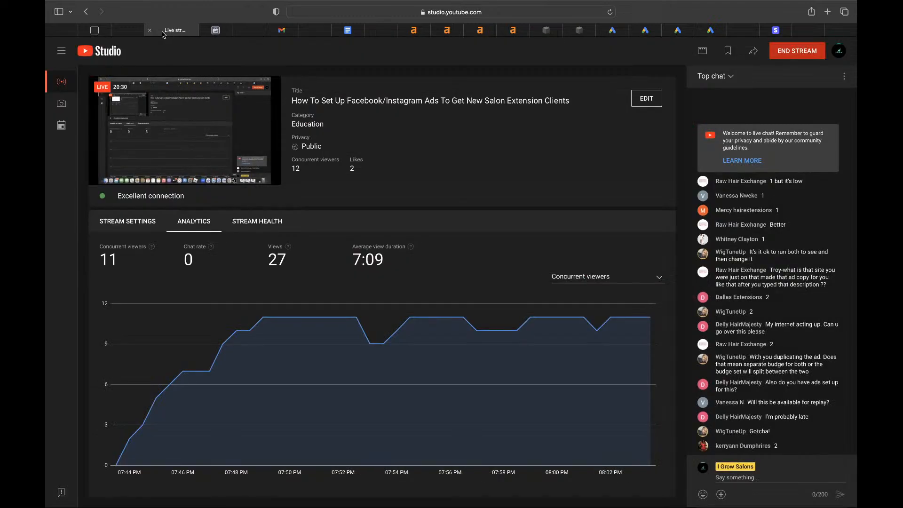
click(130, 31)
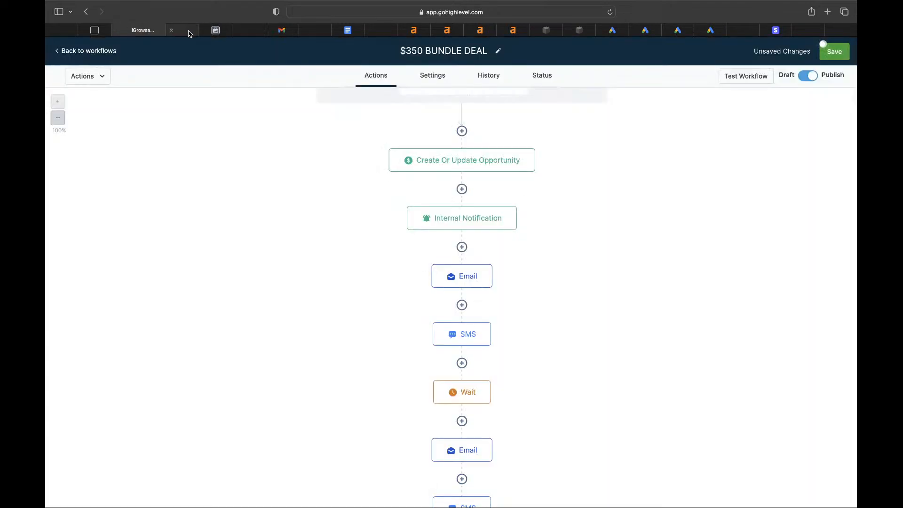
click(219, 31)
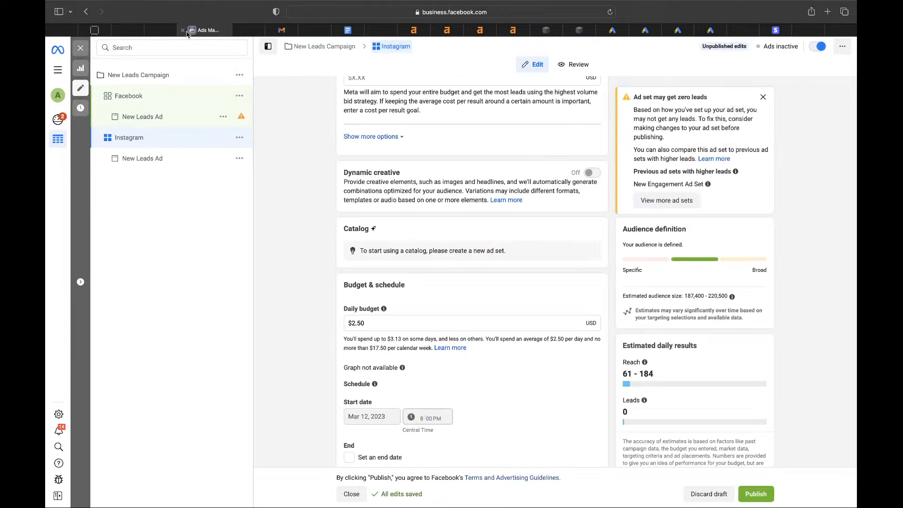
click(165, 31)
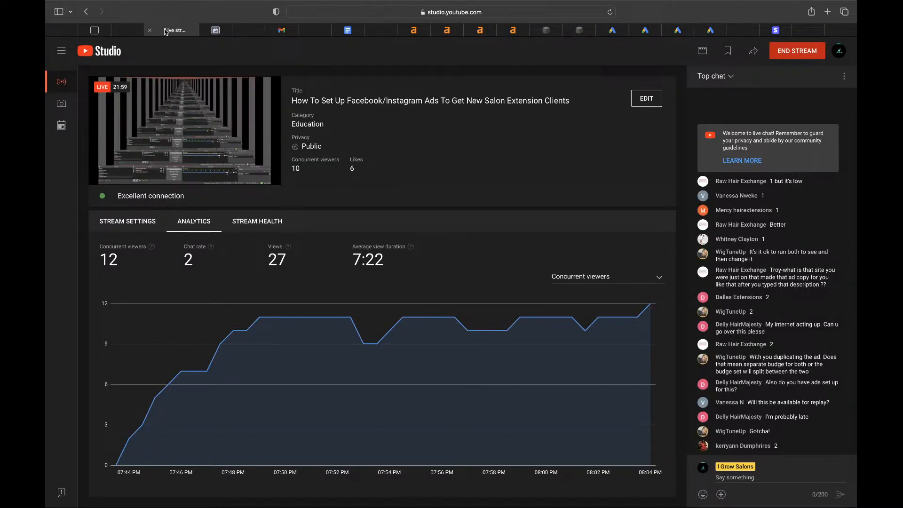
click(133, 32)
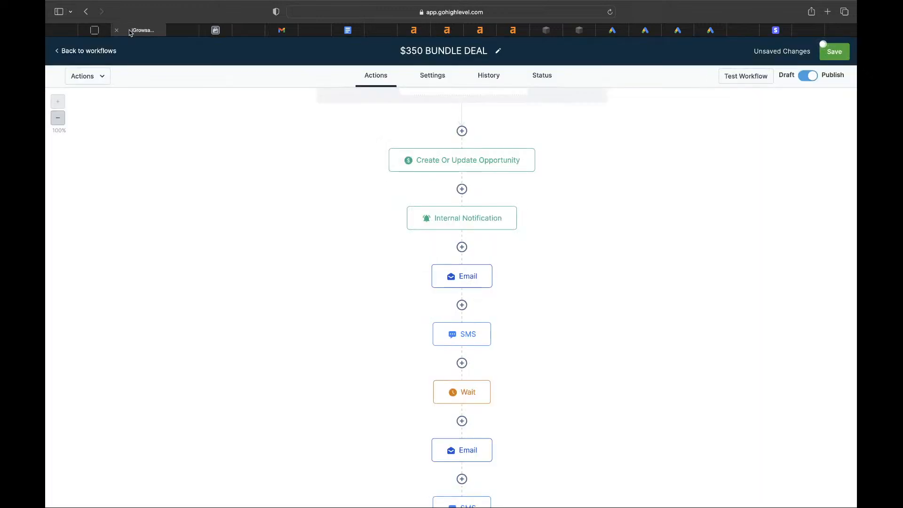
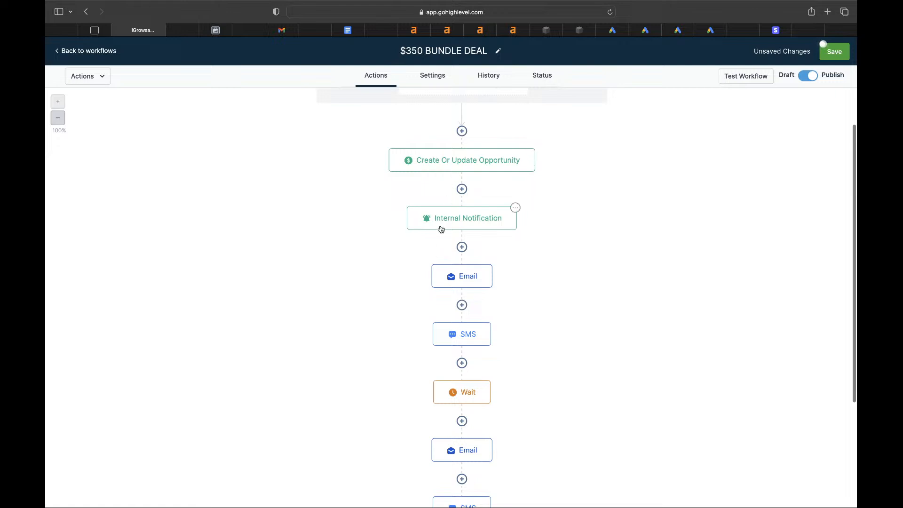
- Select the Dallas extension salon's $350 three-set Facebook ad copy in ChatGPT
scroll(441, 229, down, 6)
scroll(441, 229, up, 7)
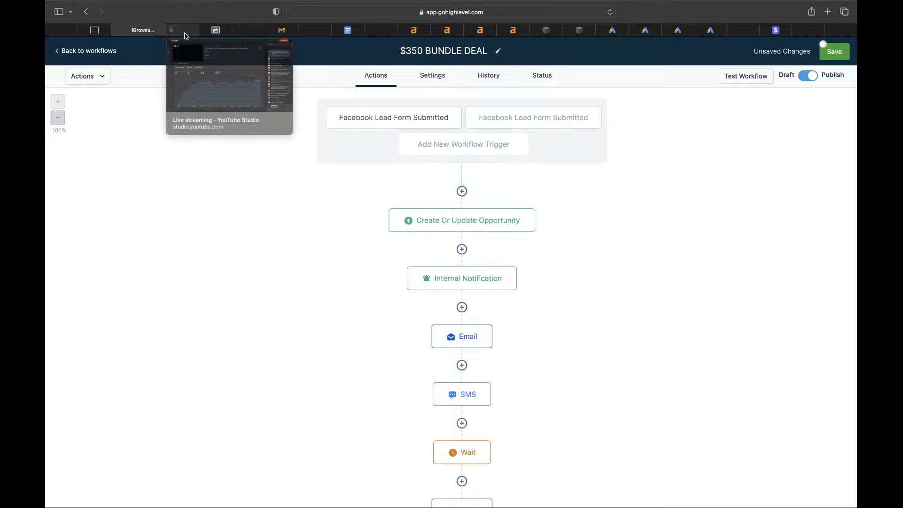
click(249, 32)
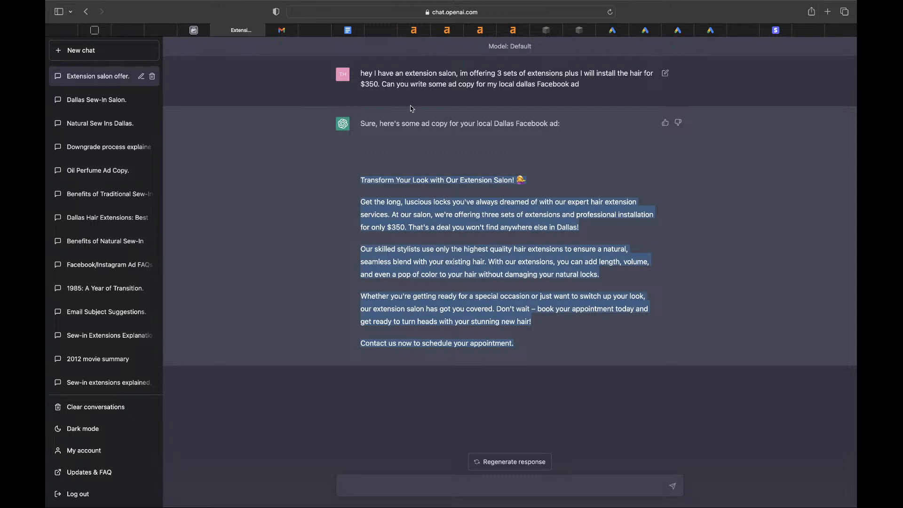
mouse_move(421, 38)
click(485, 322)
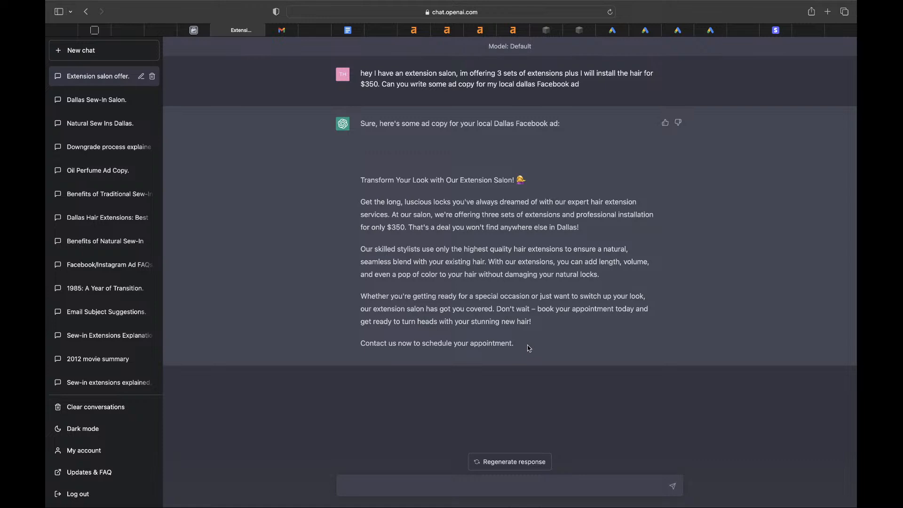
drag(517, 347, 371, 175)
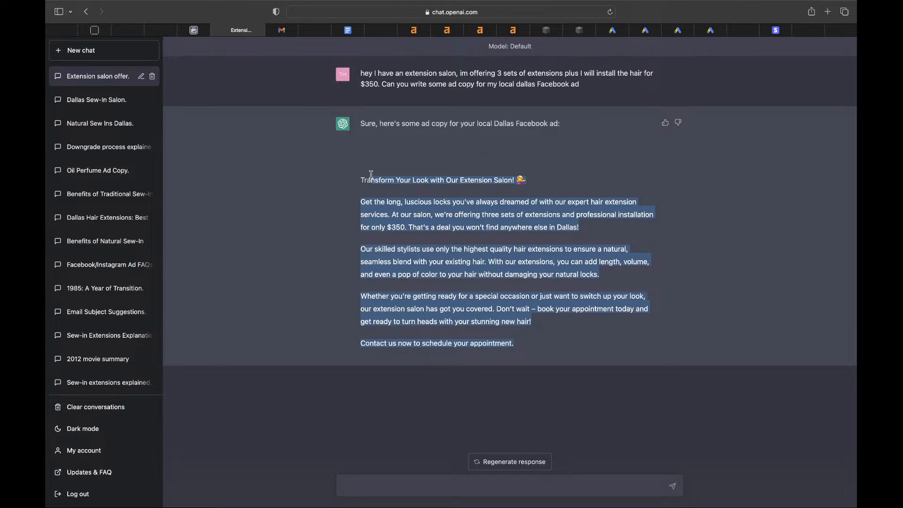
click(201, 34)
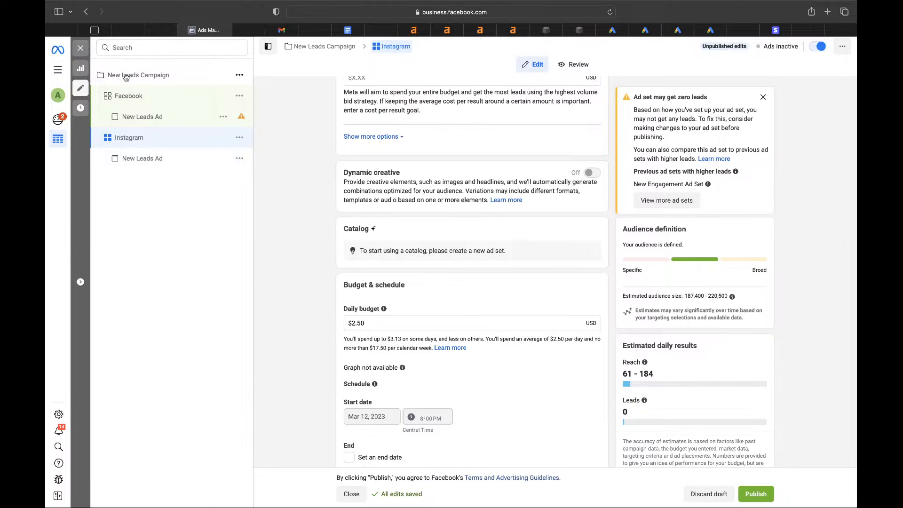
- Open the New Leads Campaign's Facebook ad set and select its $2.50 daily budget value
scroll(347, 337, down, 2)
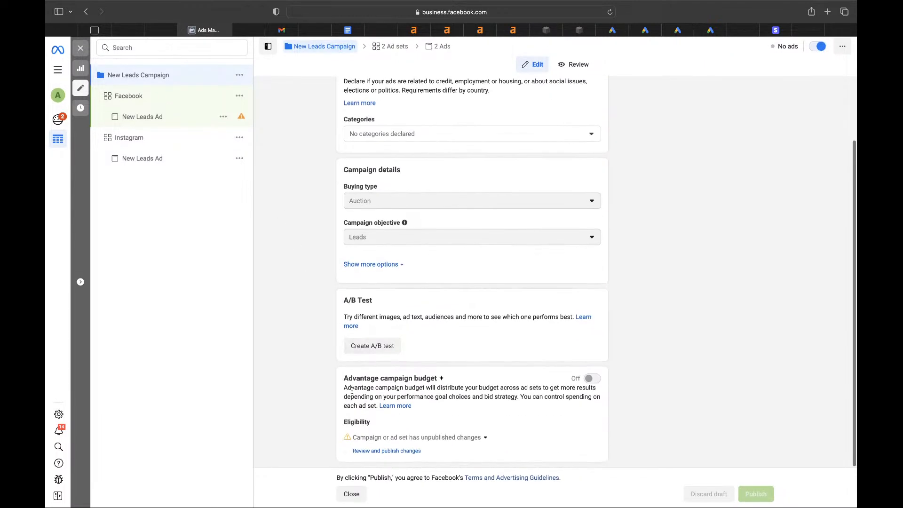
drag(345, 386, 428, 381)
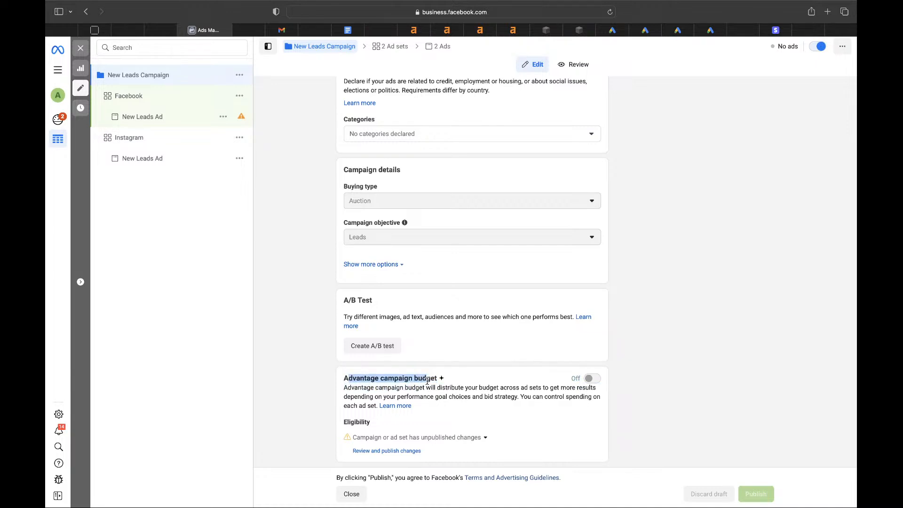
click(140, 99)
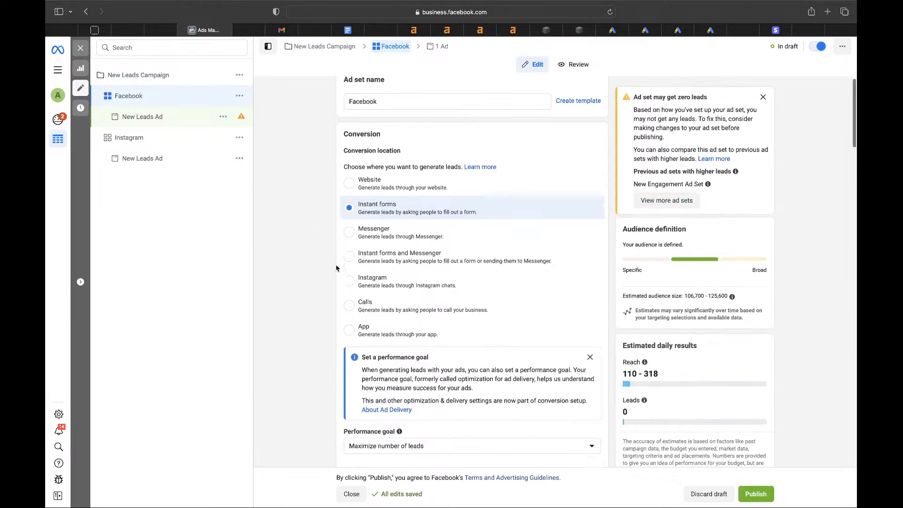
drag(392, 98, 348, 84)
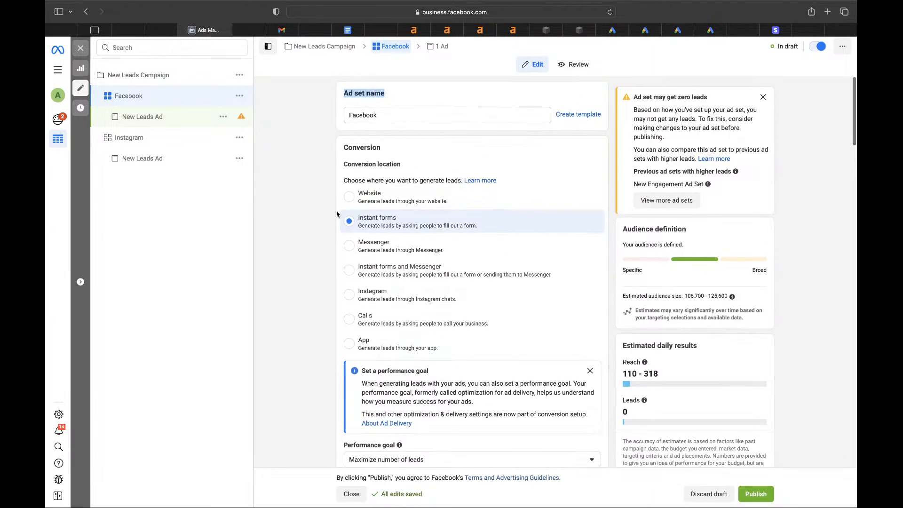
scroll(337, 203, down, 10)
scroll(337, 214, down, 5)
click(498, 315)
key(super+a)
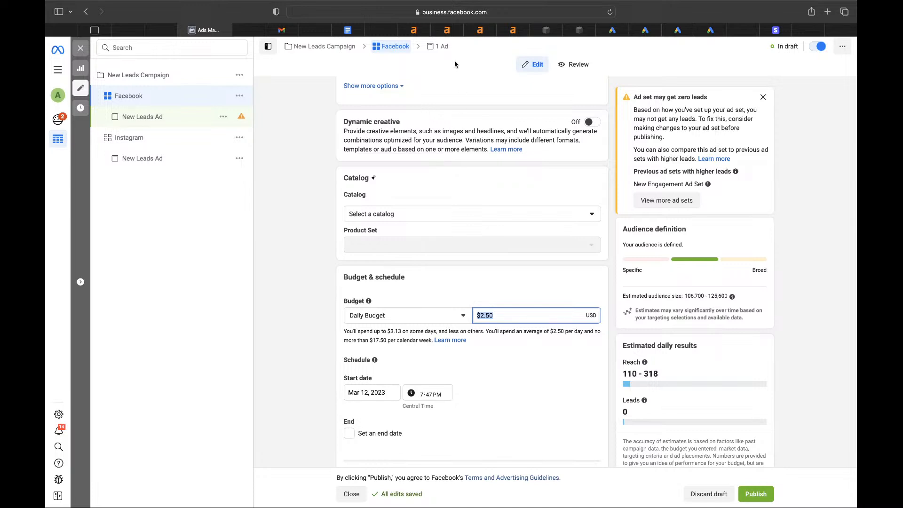
mouse_move(414, 35)
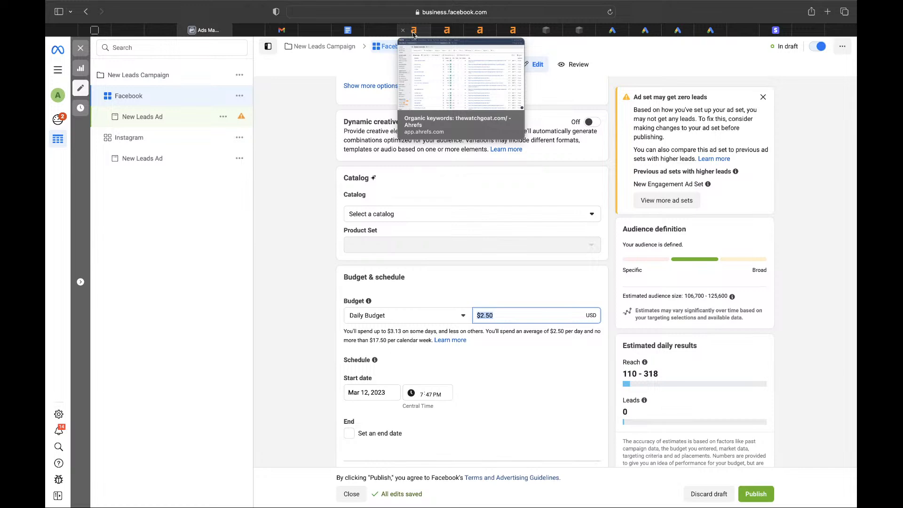
- Open Ahrefs Keywords Explorer and sign in
click(413, 31)
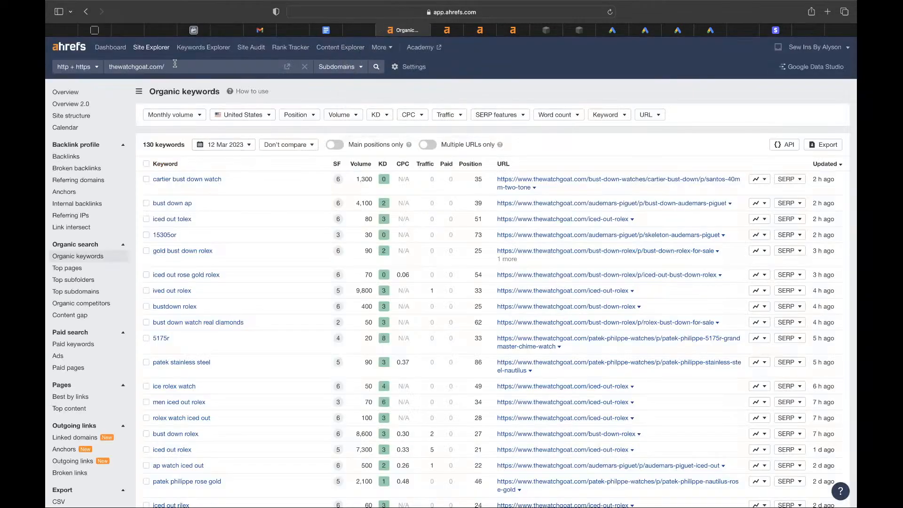
click(203, 47)
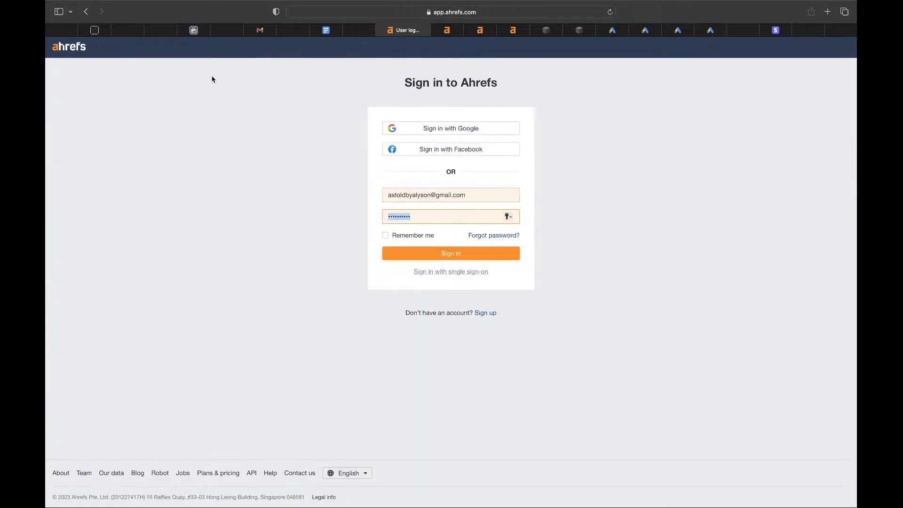
key(Return)
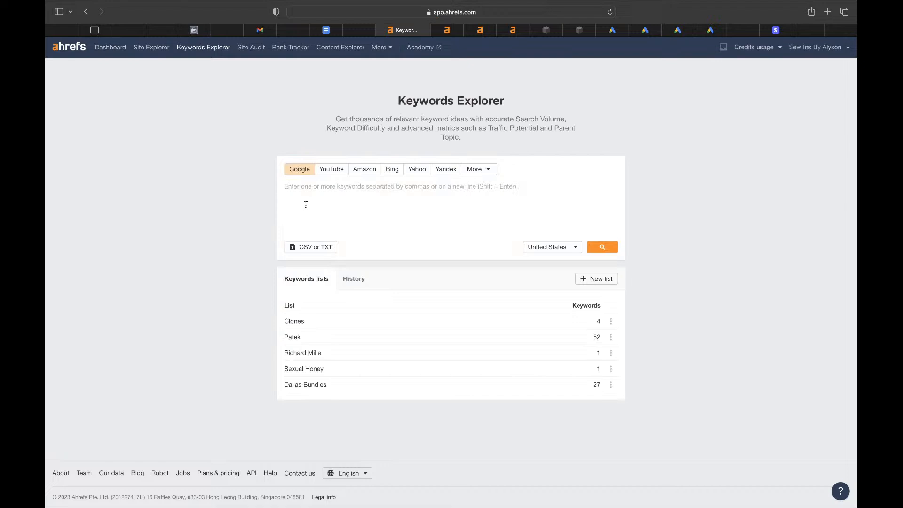
- Search 'wigs dallas' and list all 187 matching terms, totalling 570 volume
text(wigs dallas)
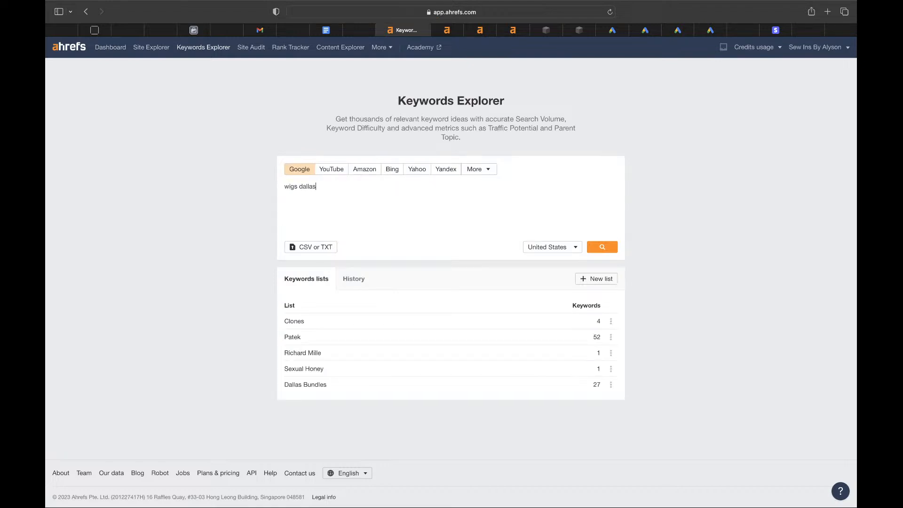
key(Return)
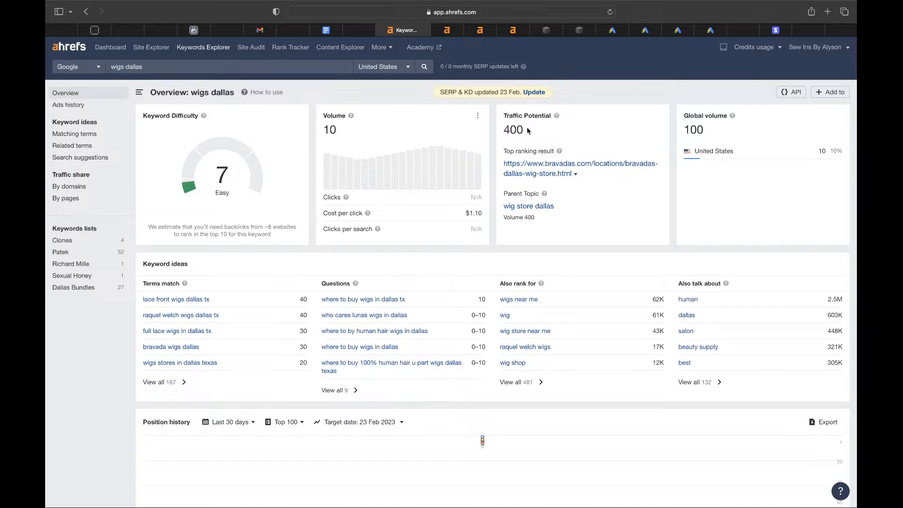
drag(528, 130, 503, 127)
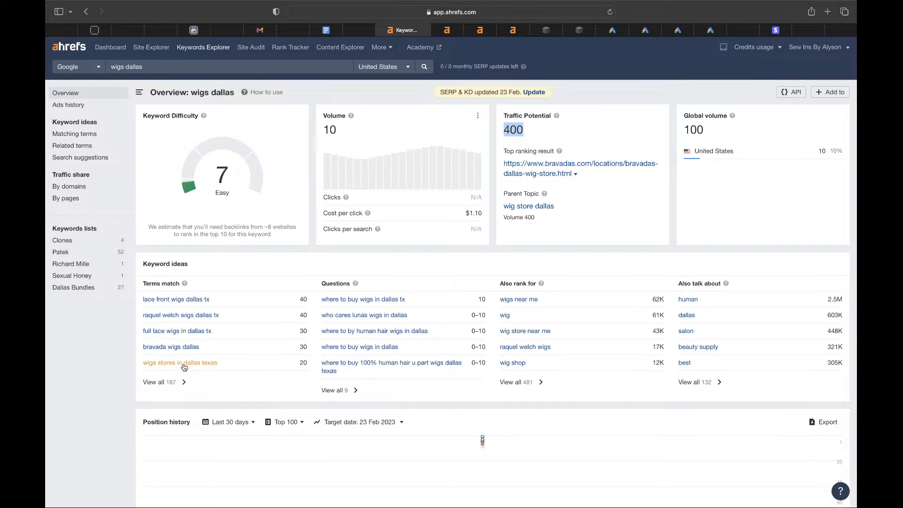
click(151, 382)
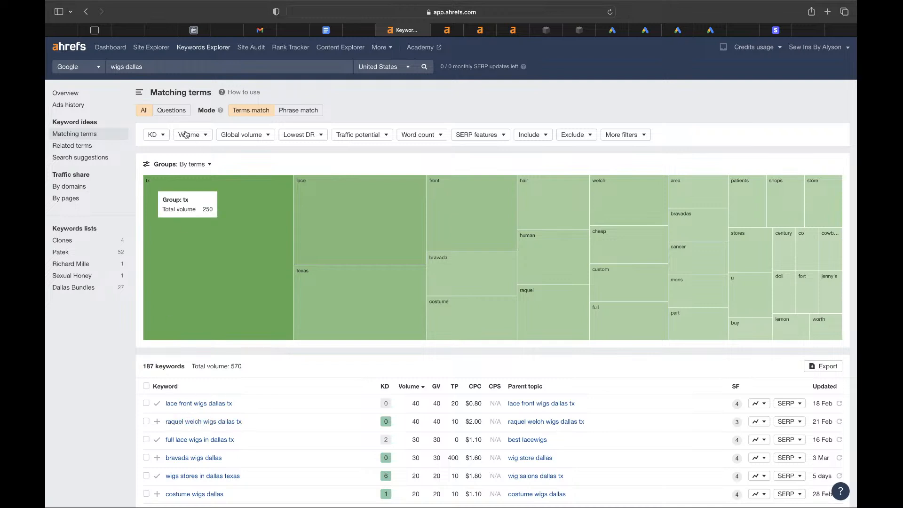
click(150, 66)
key(BackSpace)
key(BackSpace)
key(BackSpace)
key(BackSpace)
key(BackSpace)
key(BackSpace)
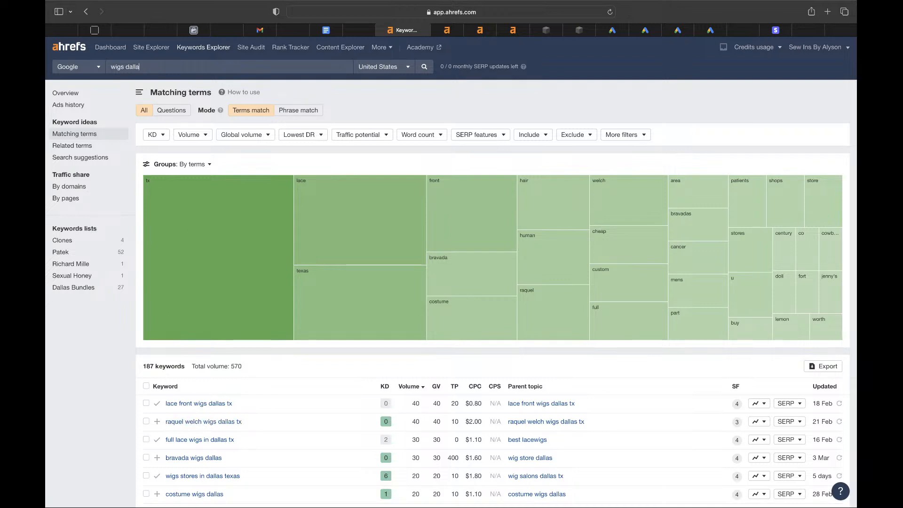
text(toronto)
key(Return)
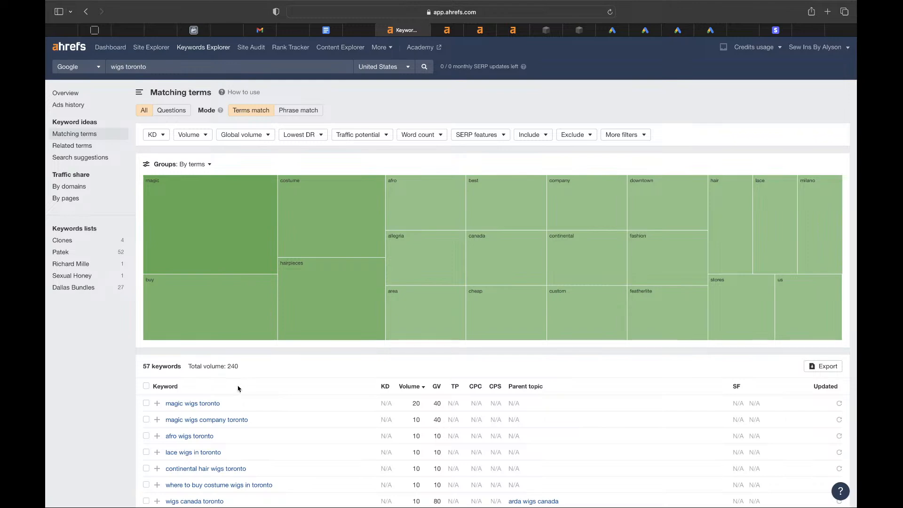
scroll(238, 383, down, 3)
scroll(237, 388, down, 3)
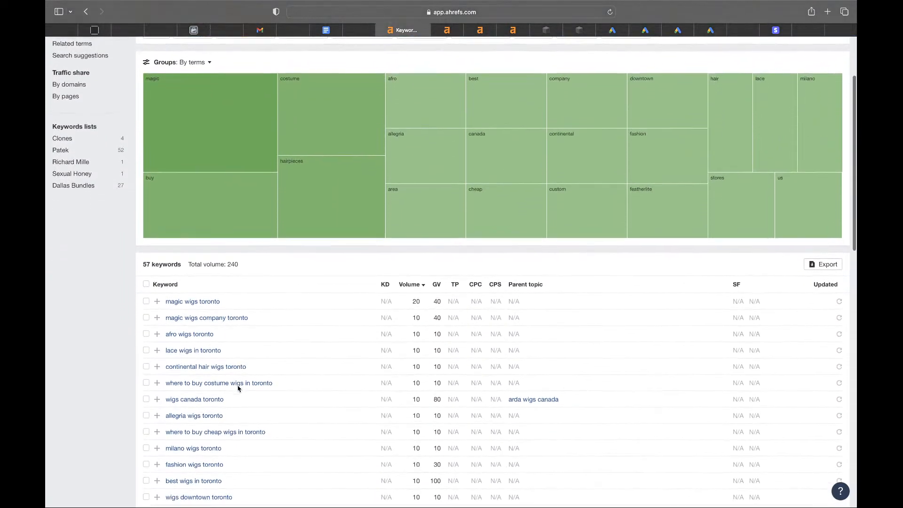
scroll(238, 388, down, 3)
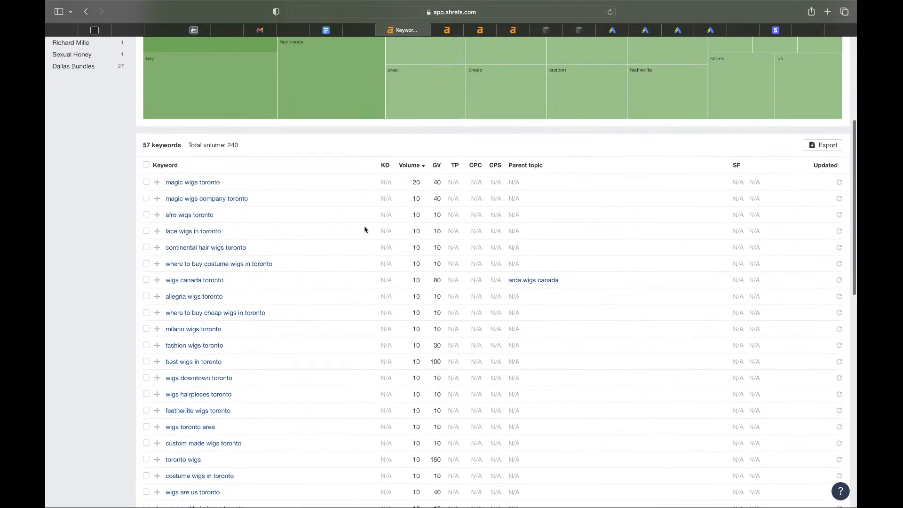
scroll(335, 355, down, 8)
scroll(335, 355, up, 15)
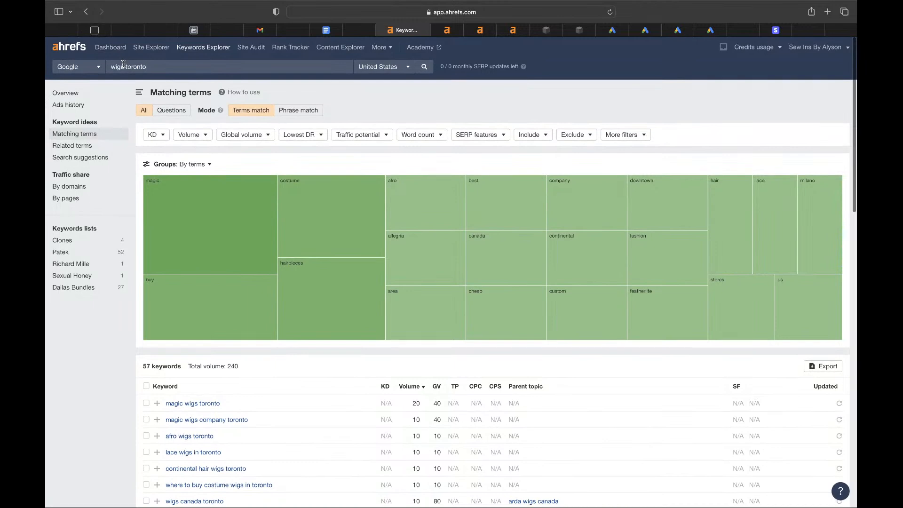
double_click(118, 66)
text(extensions)
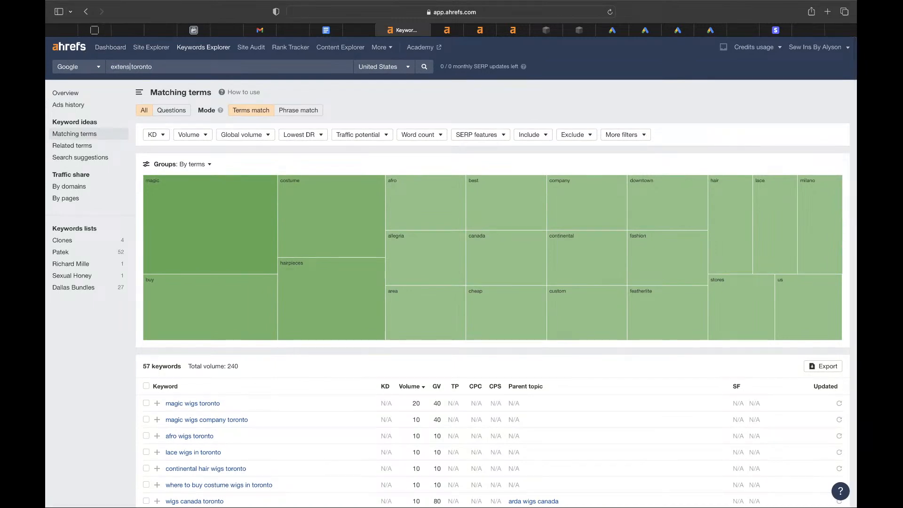
key(Return)
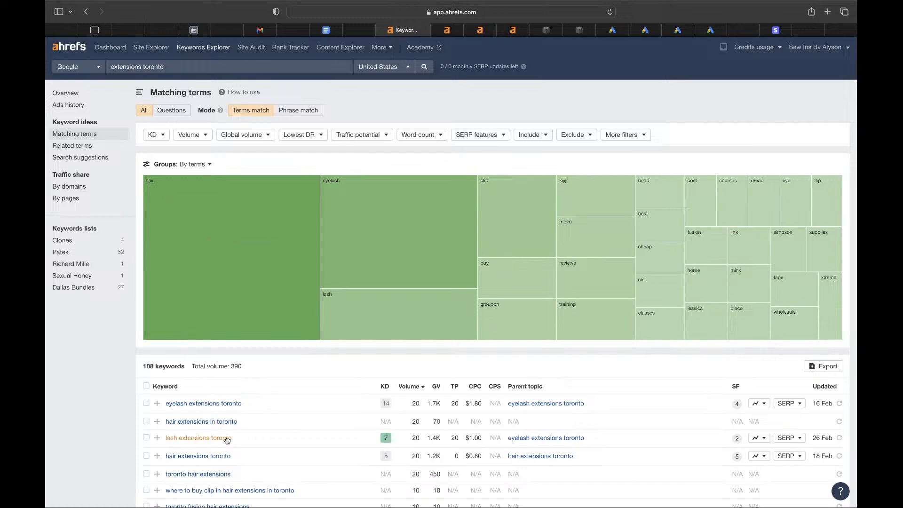
scroll(237, 460, down, 5)
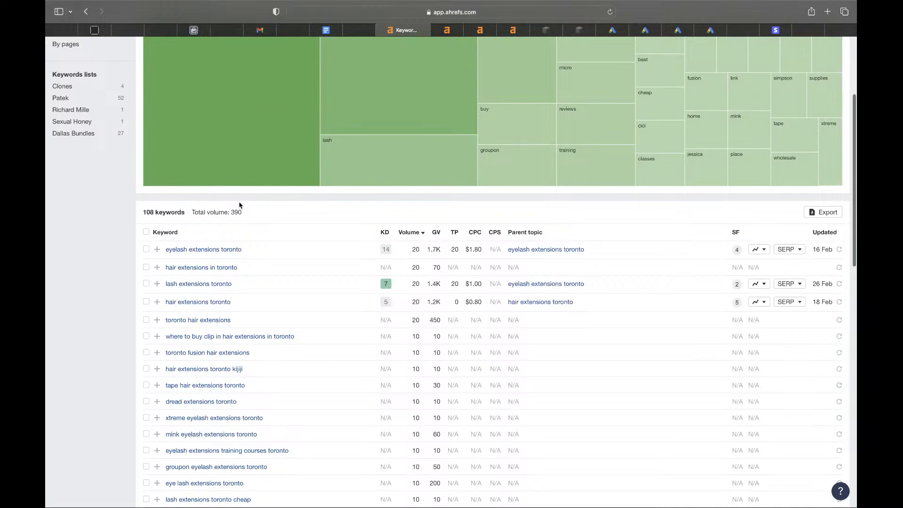
drag(245, 210, 218, 208)
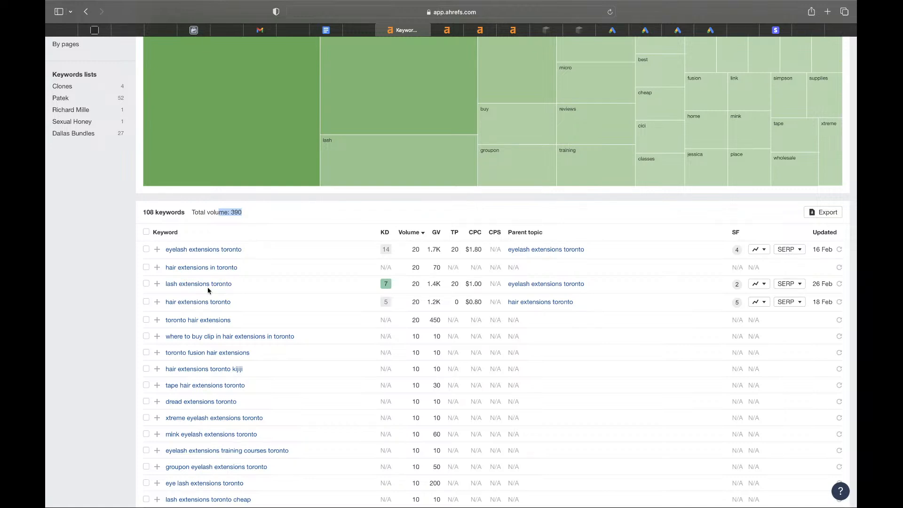
- Go back to the 'wigs dallas' matching terms list
click(85, 12)
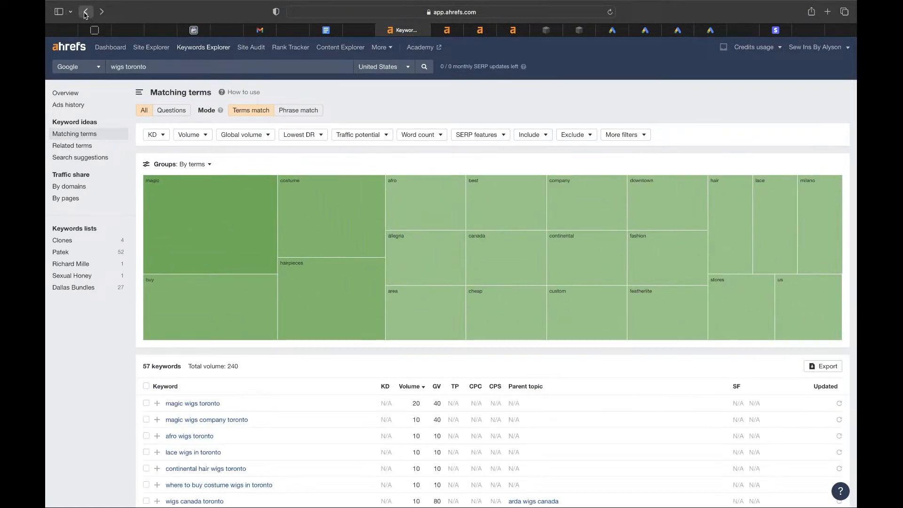
click(85, 12)
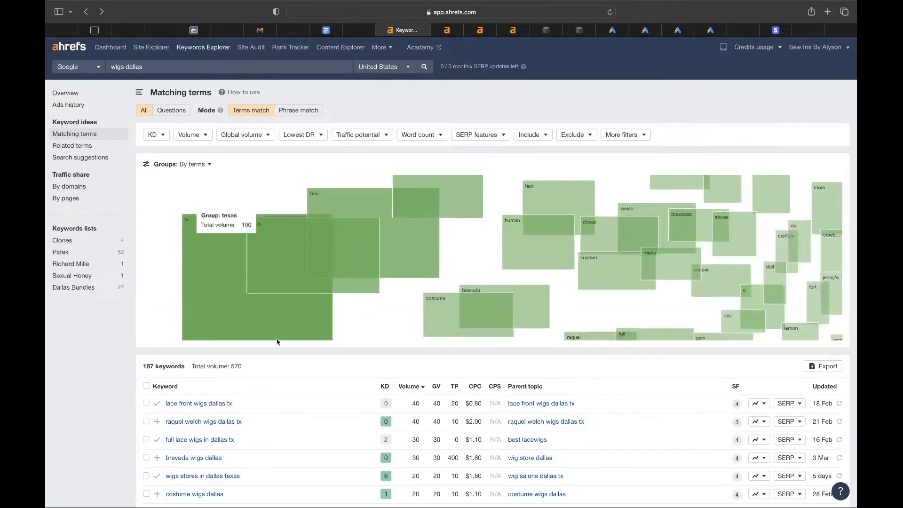
scroll(286, 358, down, 2)
scroll(287, 358, down, 3)
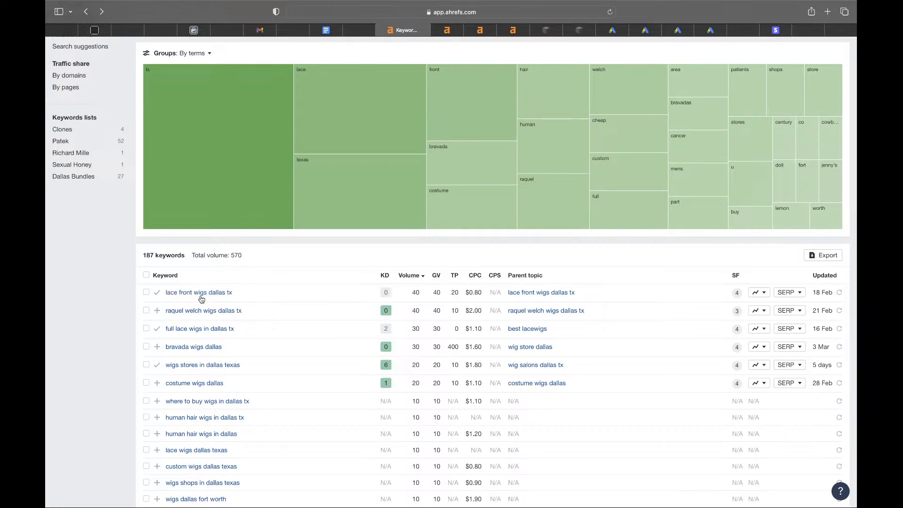
- Review the 'lace front wigs dallas tx' overview: difficulty 0, volume 40, traffic potential 20
click(188, 294)
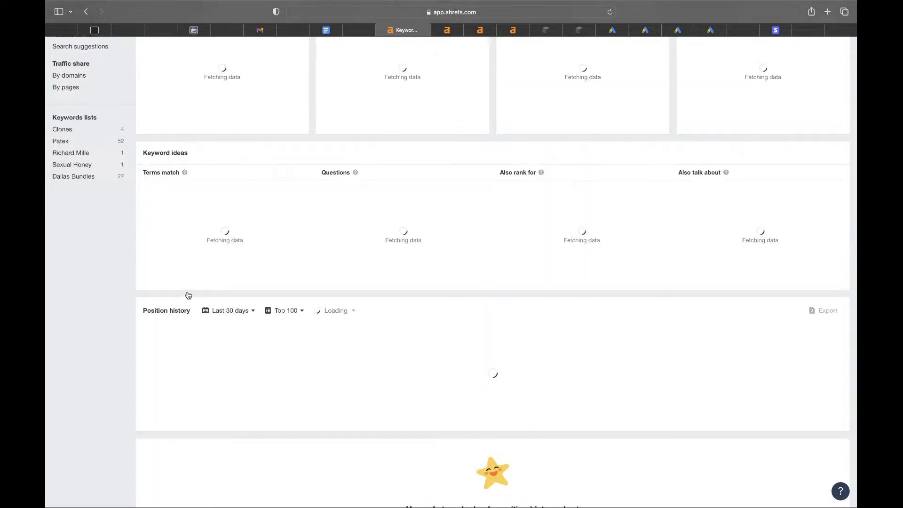
scroll(272, 350, down, 5)
scroll(271, 350, down, 8)
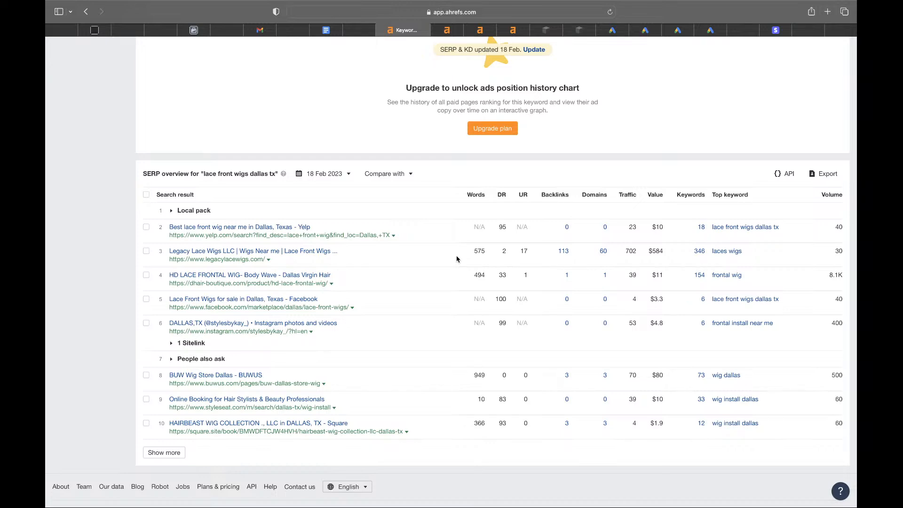
scroll(456, 259, up, 20)
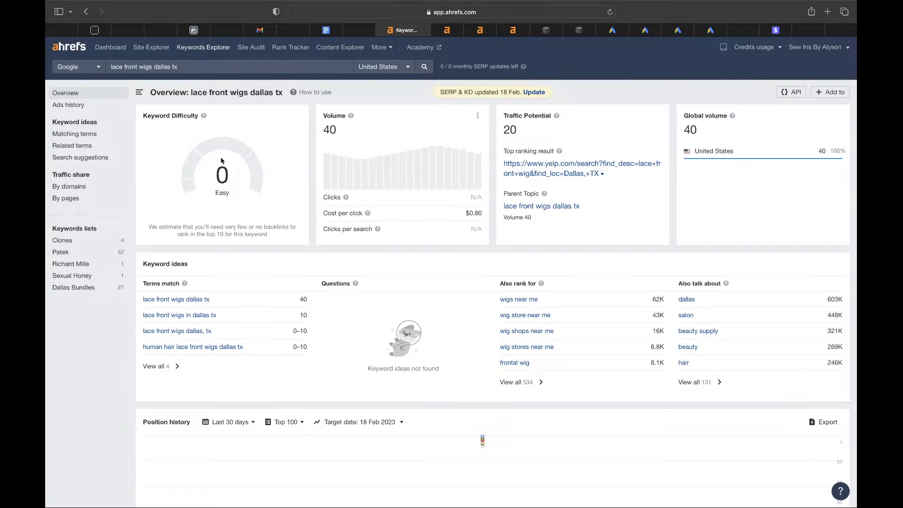
drag(230, 178, 208, 171)
scroll(267, 353, down, 3)
scroll(267, 353, down, 15)
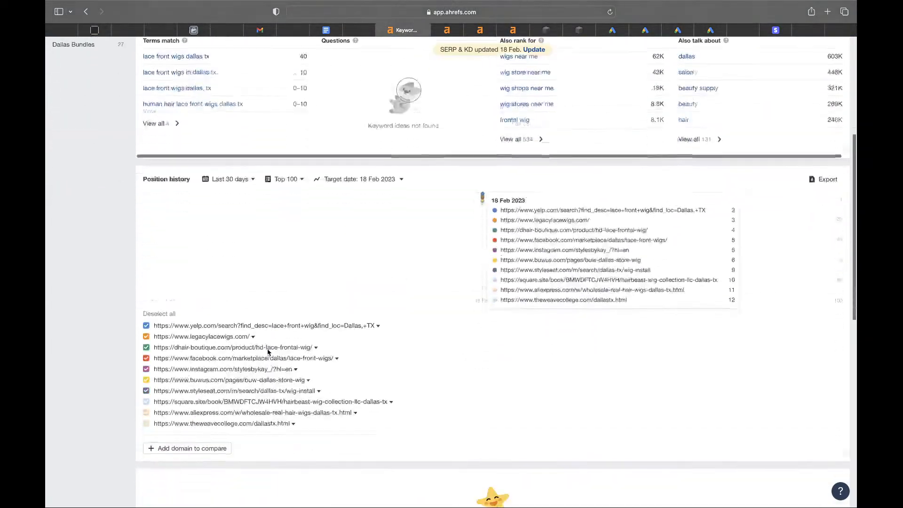
scroll(267, 353, down, 1)
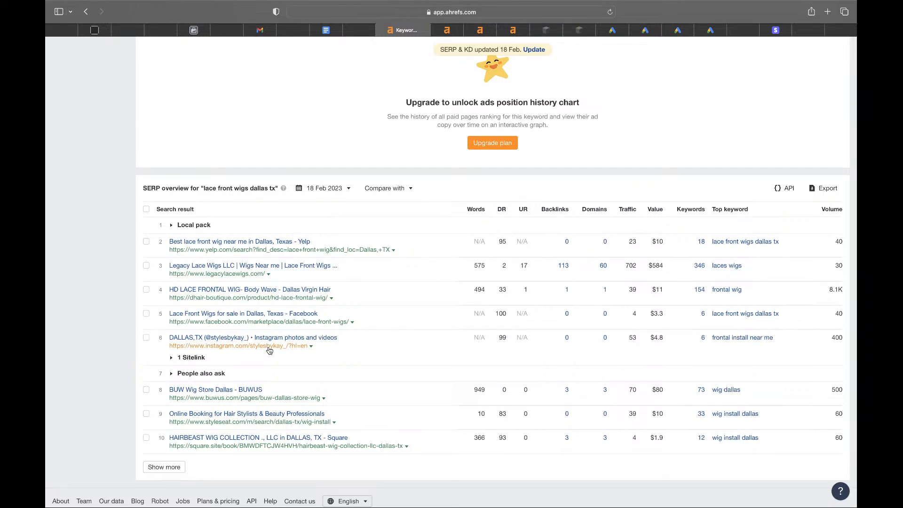
scroll(269, 350, up, 15)
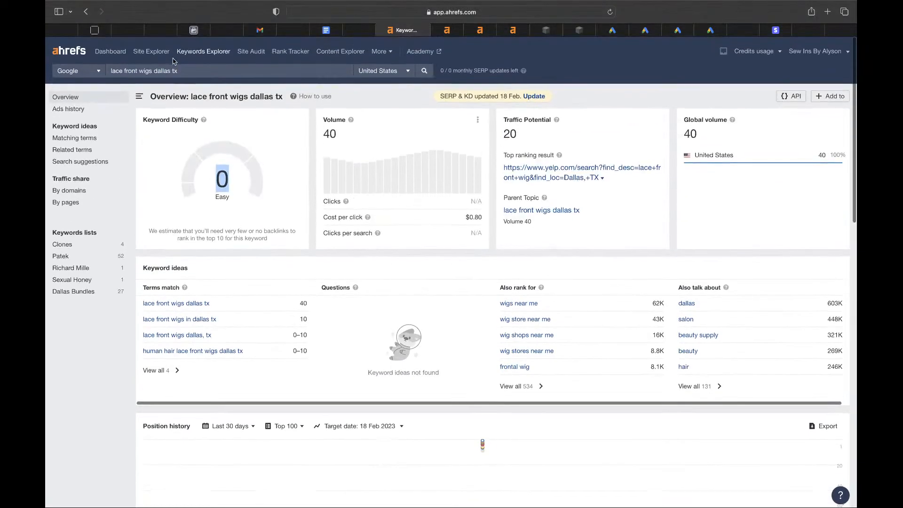
drag(183, 72, 74, 53)
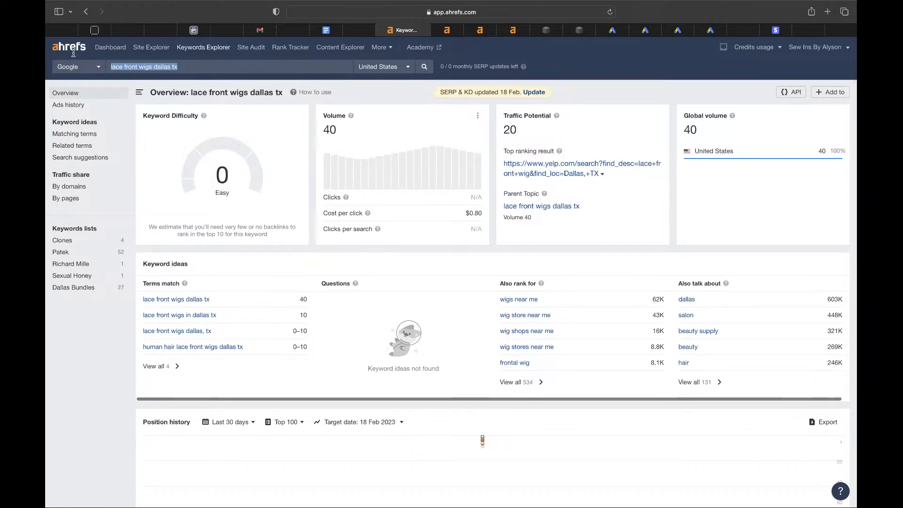
- Search 'wigs ny', then change the query to 'wigs new york'
text(wigs)
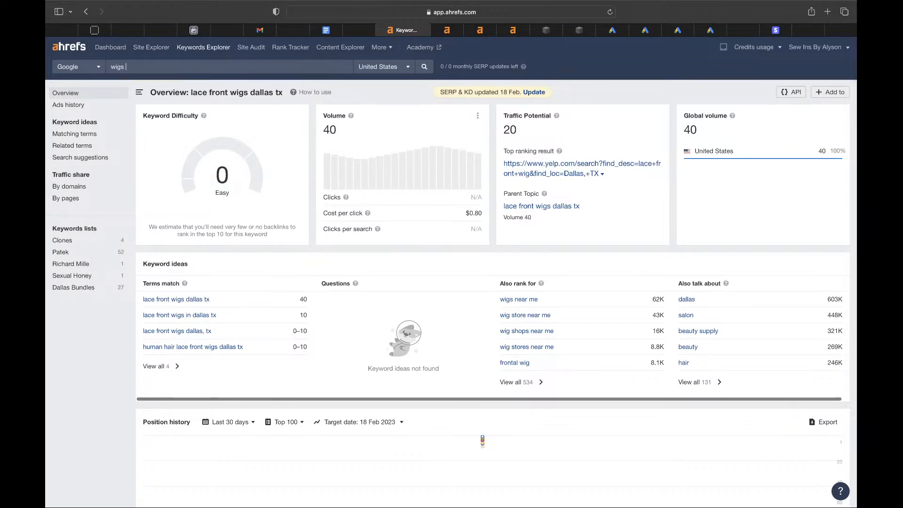
text( ny)
key(Return)
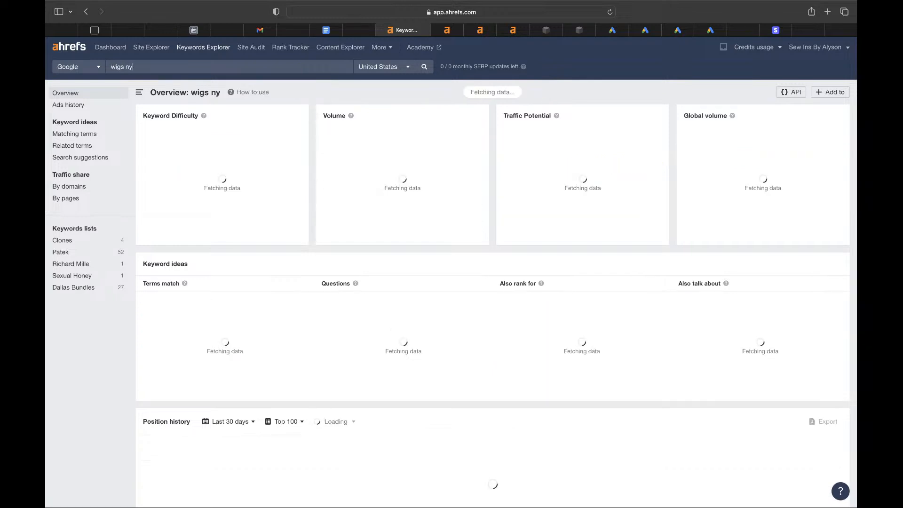
key(BackSpace)
key(BackSpace)
text(new york)
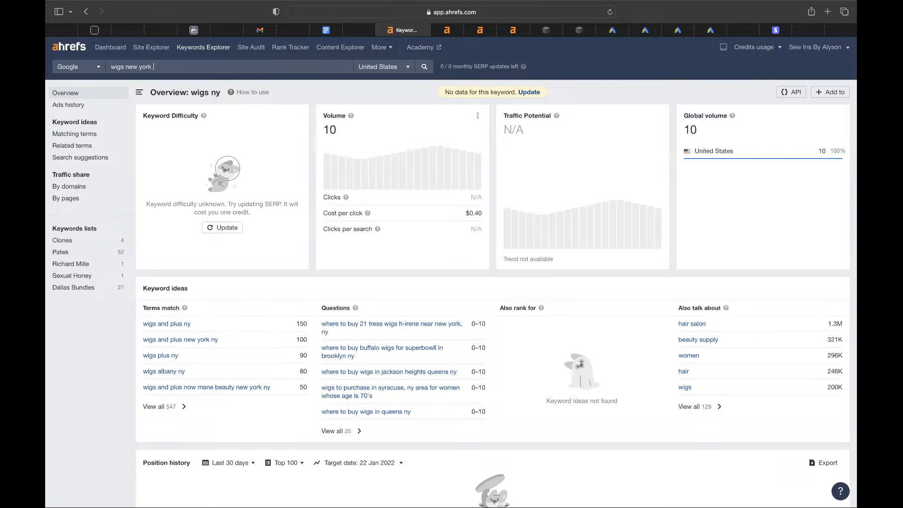
key(Return)
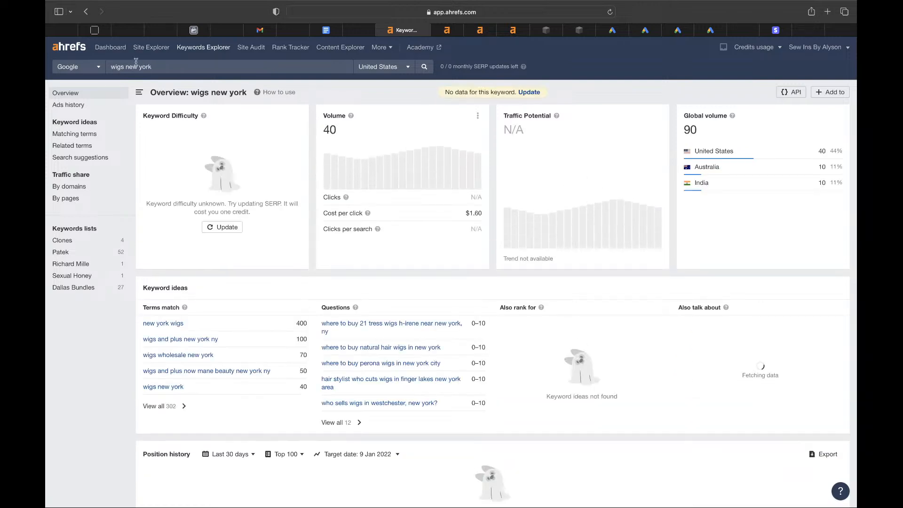
- Open the 'new york wigs' overview: difficulty 26, volume 400, traffic potential 2.9K
click(169, 324)
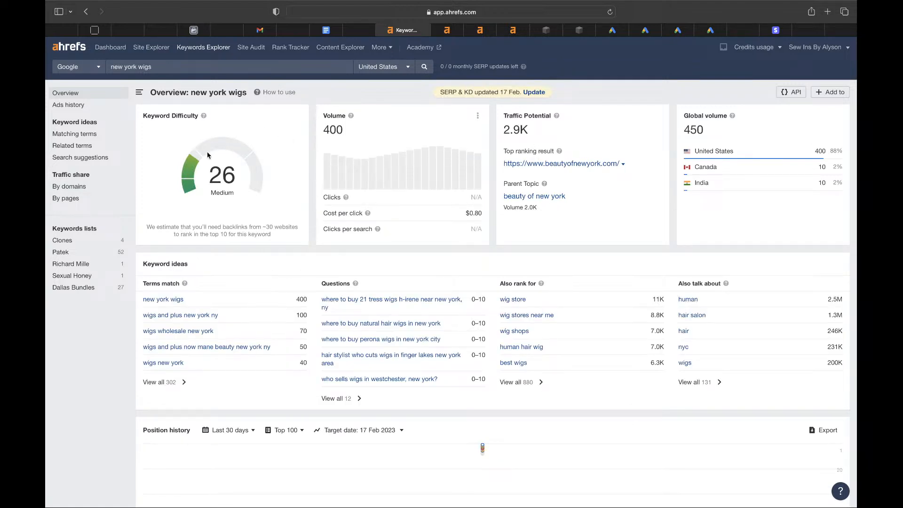
drag(210, 174, 235, 175)
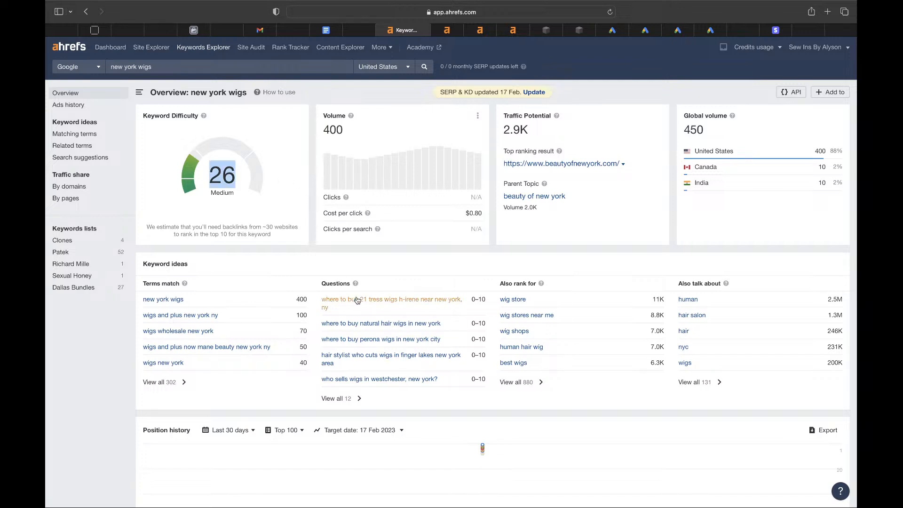
drag(351, 134, 323, 128)
click(527, 127)
double_click(527, 127)
scroll(360, 187, down, 6)
scroll(360, 187, down, 10)
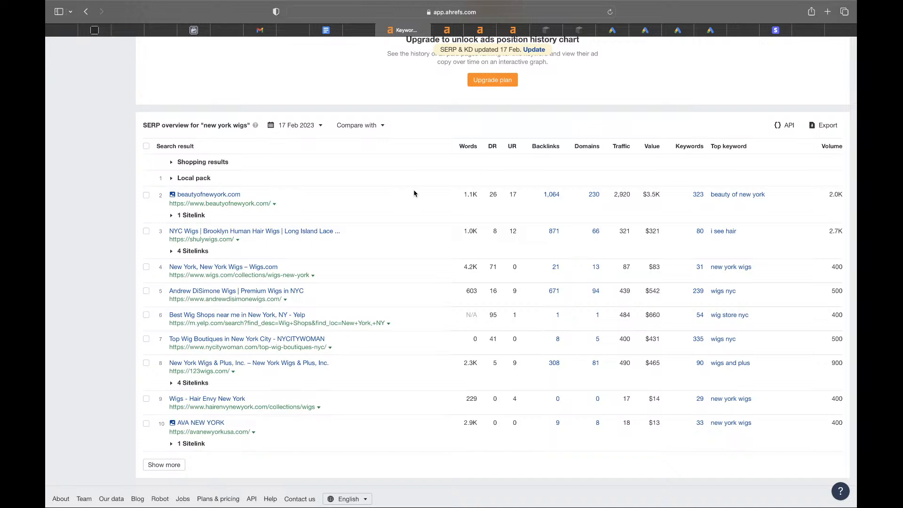
- Review the 'new york wigs' top-10 SERP, led by beautyofnewyork.com with DR 26
mouse_move(490, 147)
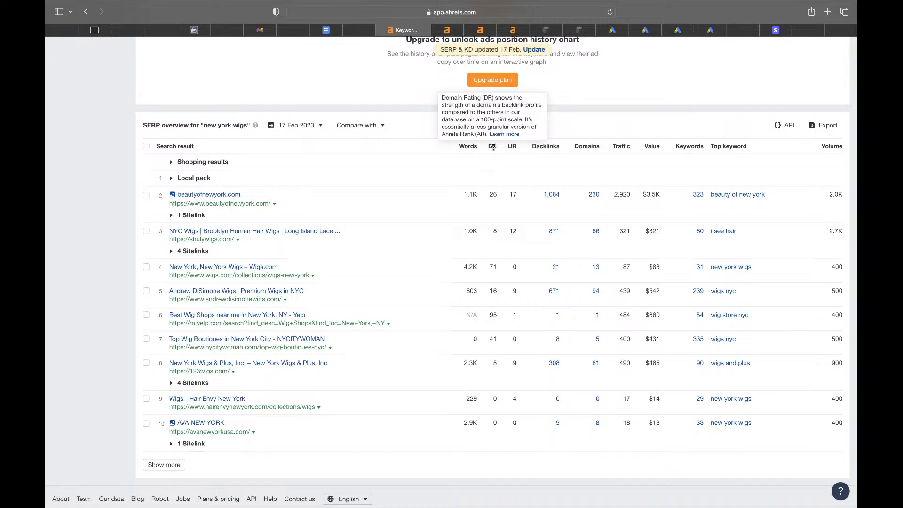
scroll(492, 147, up, 15)
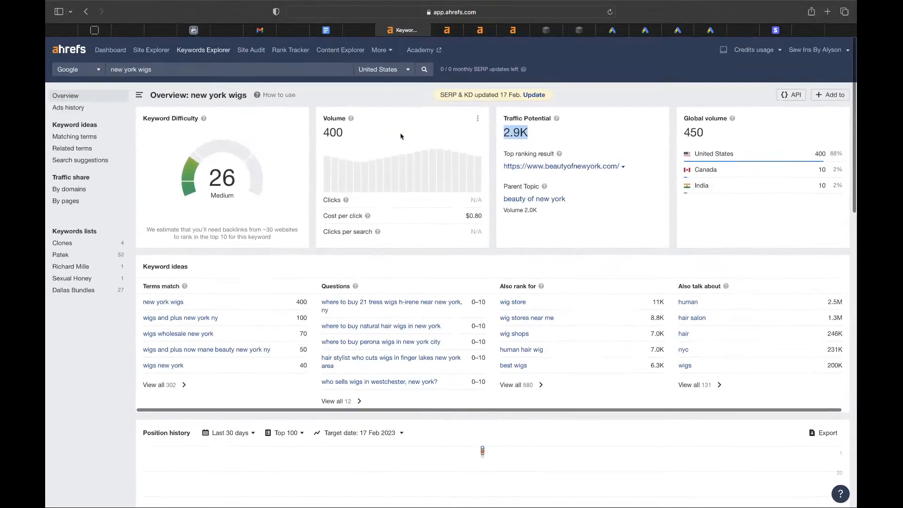
double_click(210, 173)
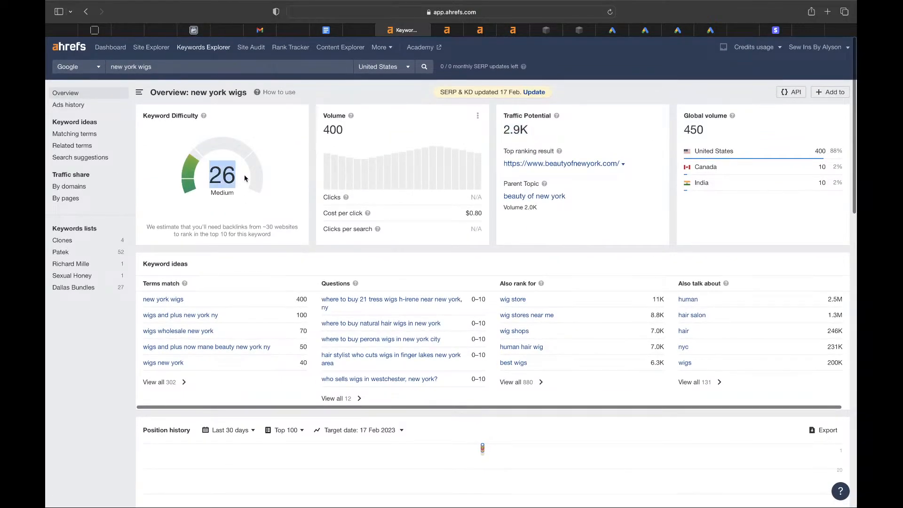
scroll(513, 318, down, 3)
scroll(513, 318, down, 10)
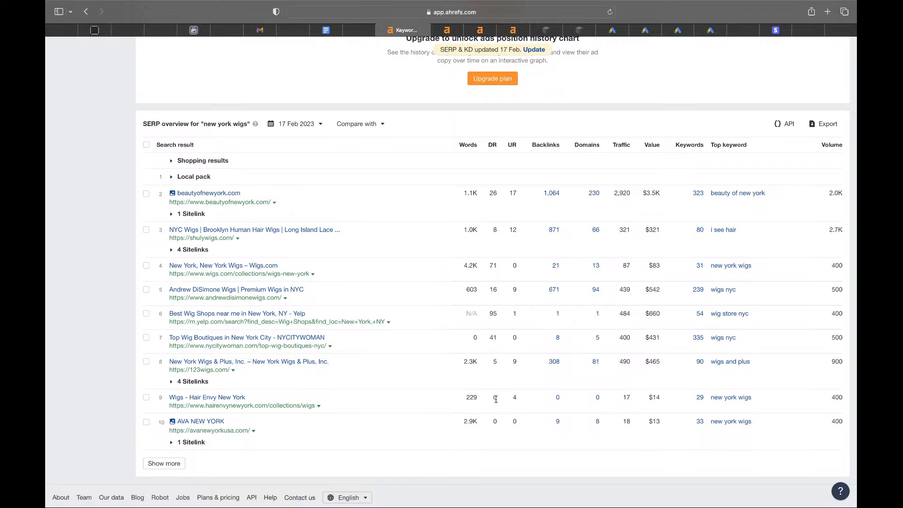
drag(495, 399, 495, 426)
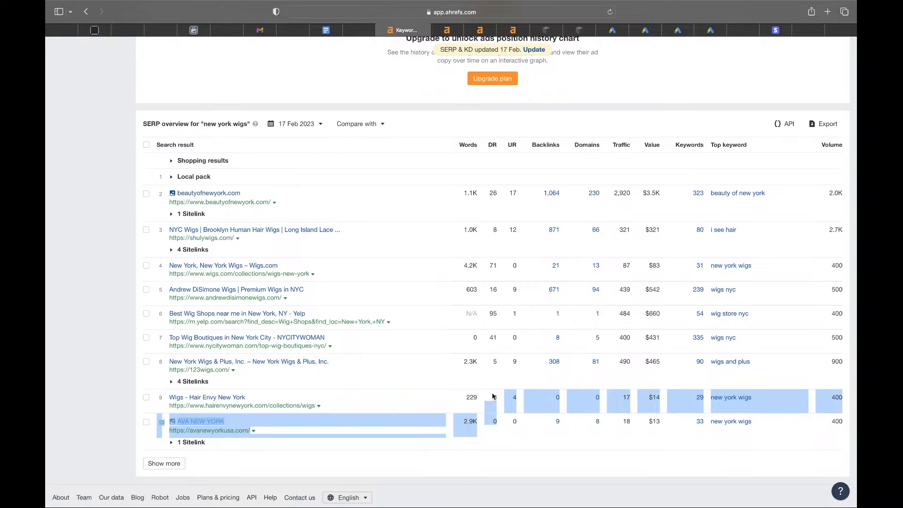
click(496, 405)
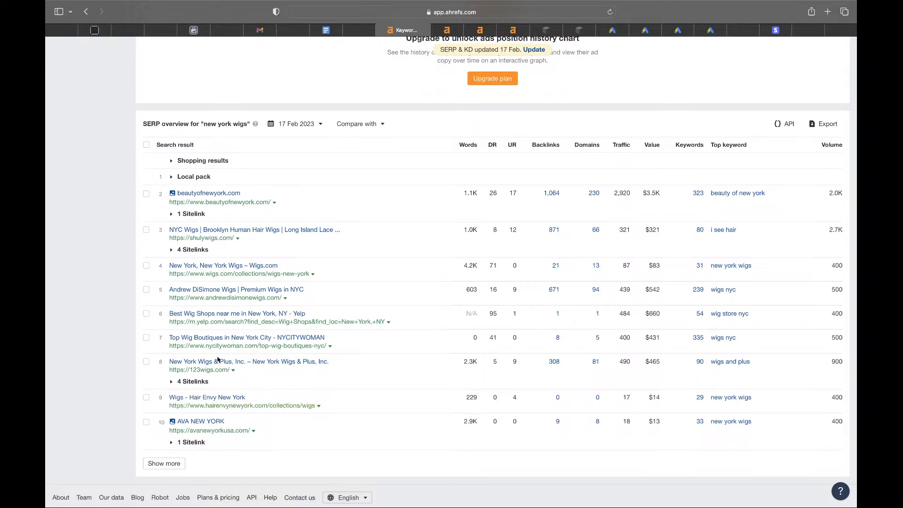
scroll(217, 360, up, 15)
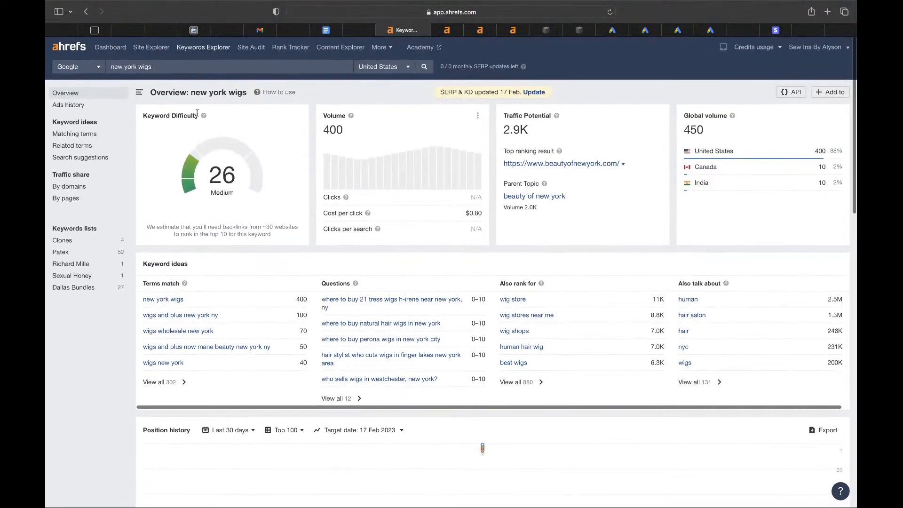
drag(190, 96, 256, 98)
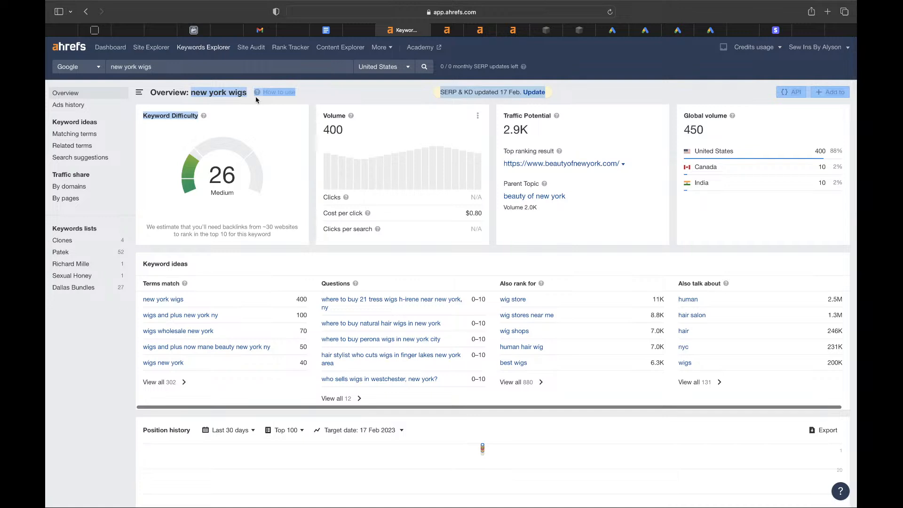
drag(187, 92, 244, 94)
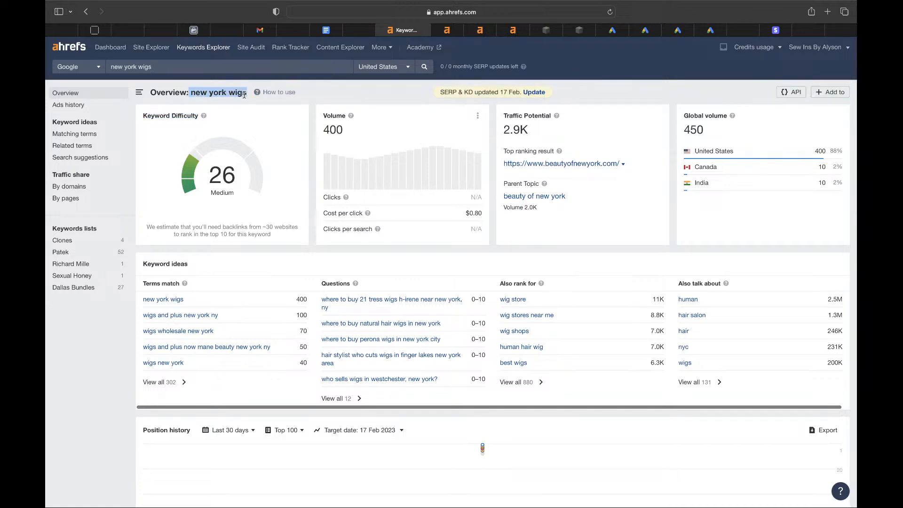
scroll(226, 225, down, 15)
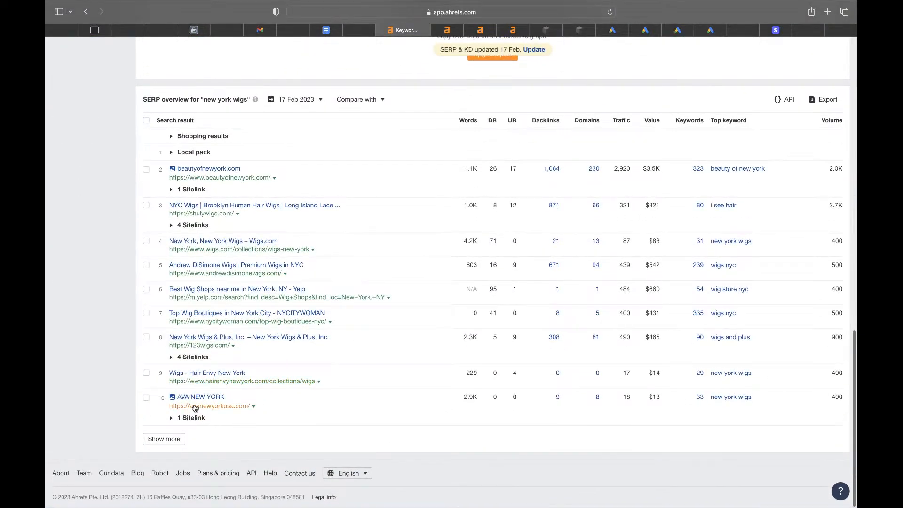
scroll(202, 400, up, 15)
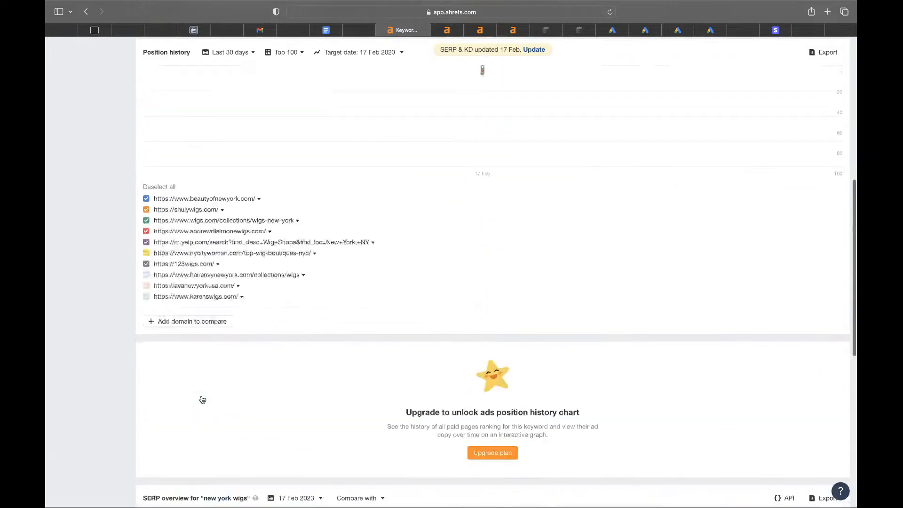
scroll(203, 400, down, 8)
scroll(202, 399, down, 7)
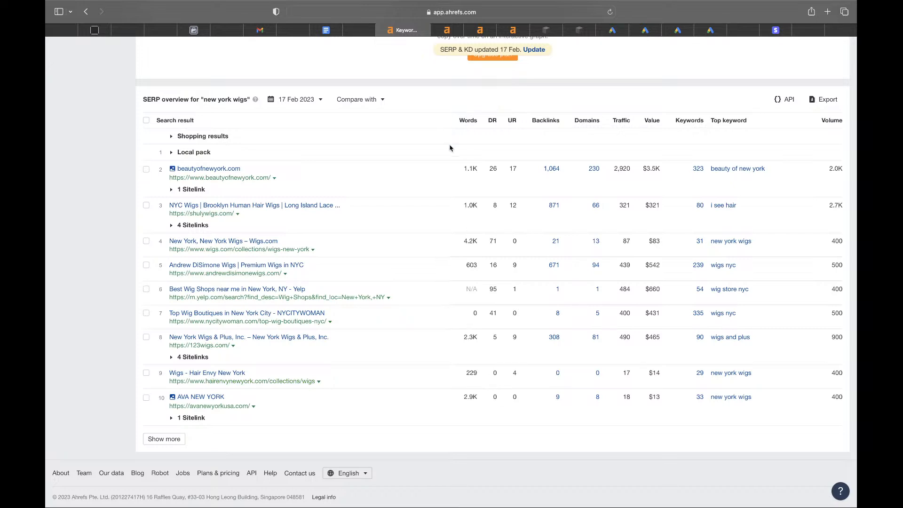
mouse_move(467, 123)
drag(476, 398, 455, 395)
click(477, 169)
drag(463, 168, 475, 247)
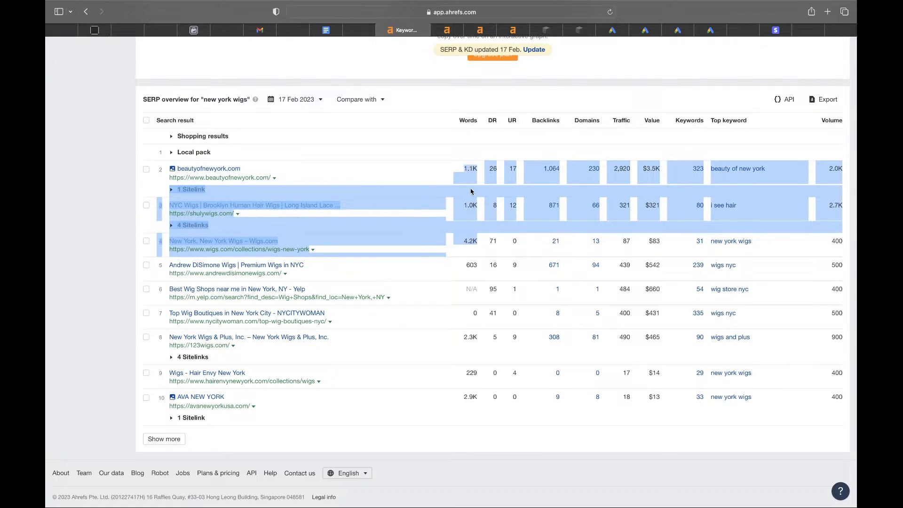
- Highlight SERP rows 7–10, then scroll back up to the 26 difficulty and 400 volume figures
drag(239, 400, 179, 310)
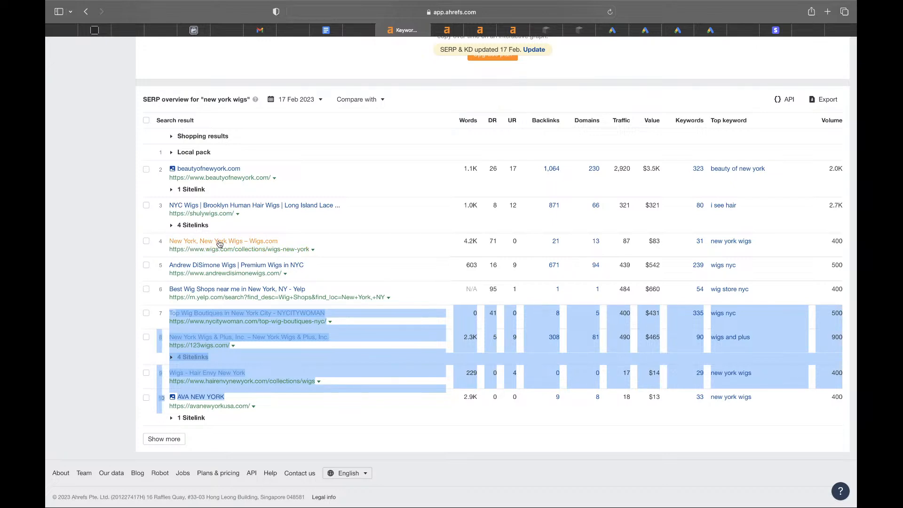
scroll(282, 235, up, 5)
scroll(338, 229, down, 3)
scroll(338, 229, down, 2)
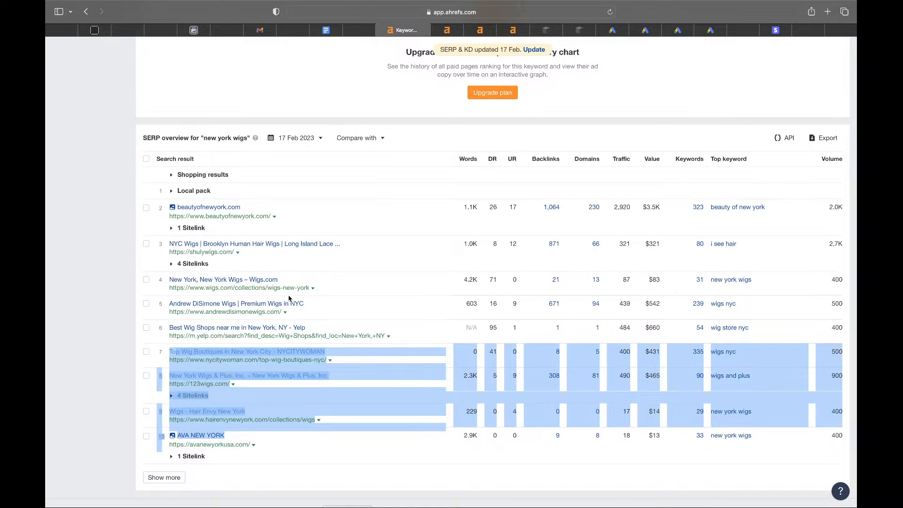
scroll(231, 261, down, 1)
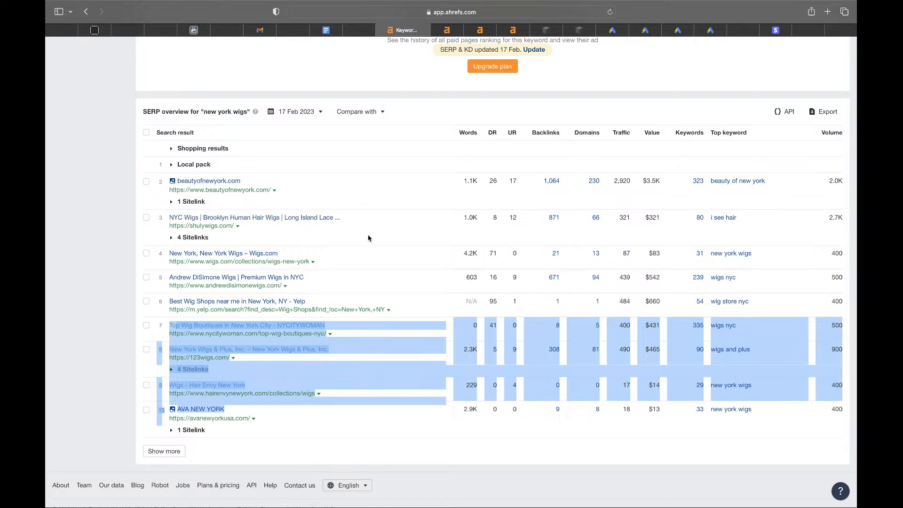
scroll(368, 238, up, 1)
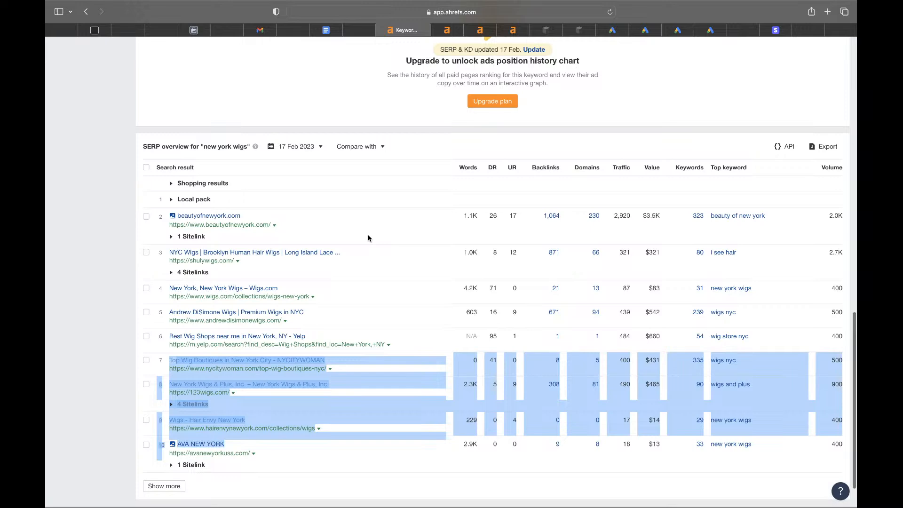
scroll(368, 238, up, 15)
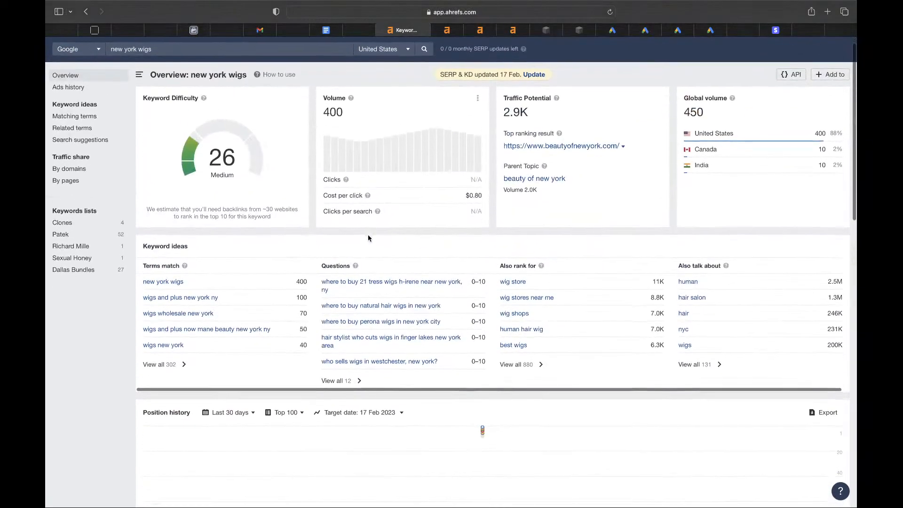
- List all 302 'new york wigs' matching terms, totalling 1.3K volume
click(170, 358)
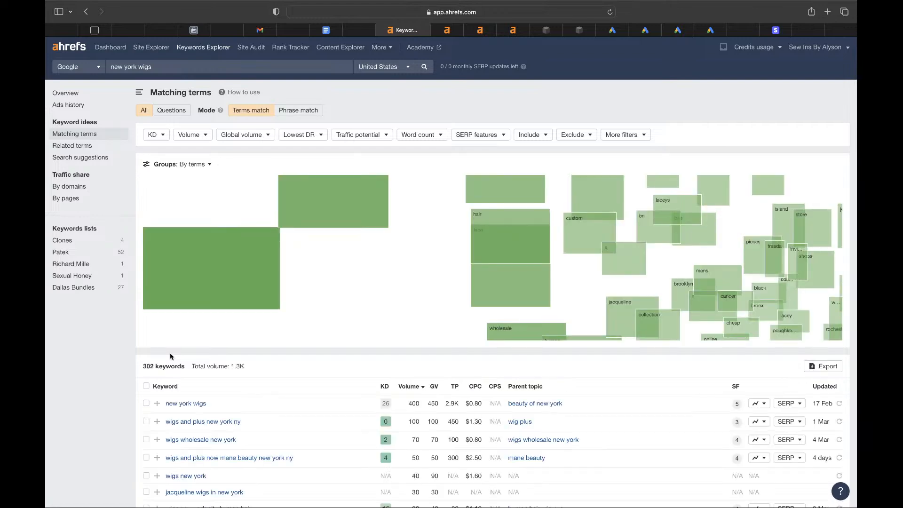
scroll(199, 423, down, 5)
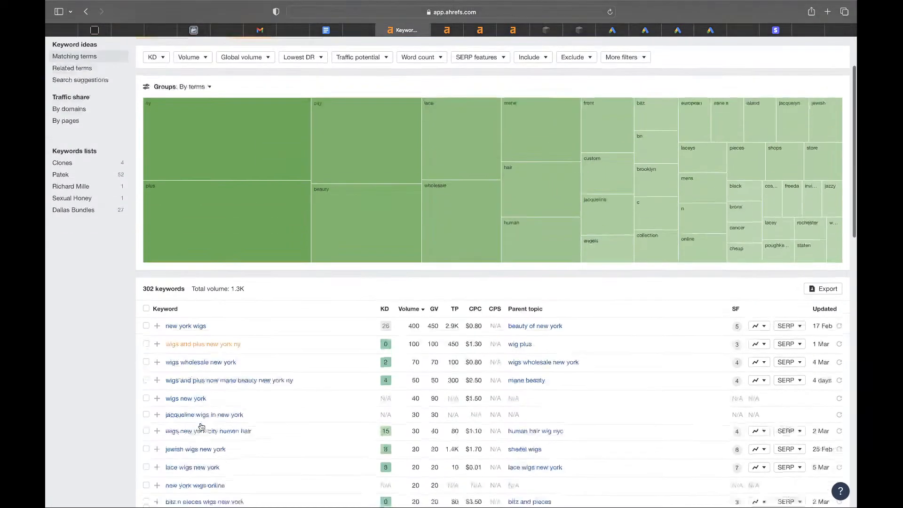
scroll(201, 427, down, 1)
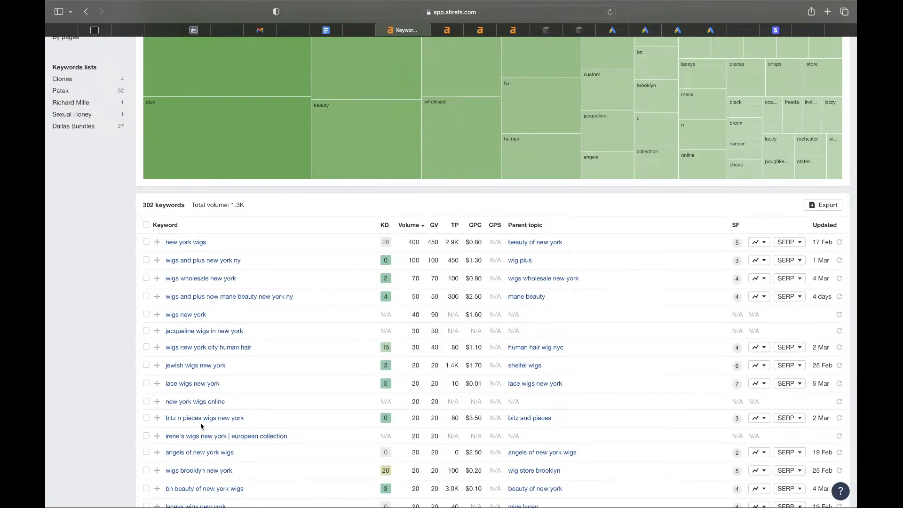
- Open 'lace wigs new york' (difficulty 5, volume 20) and check ranking DRs, Yelp at 95
click(203, 385)
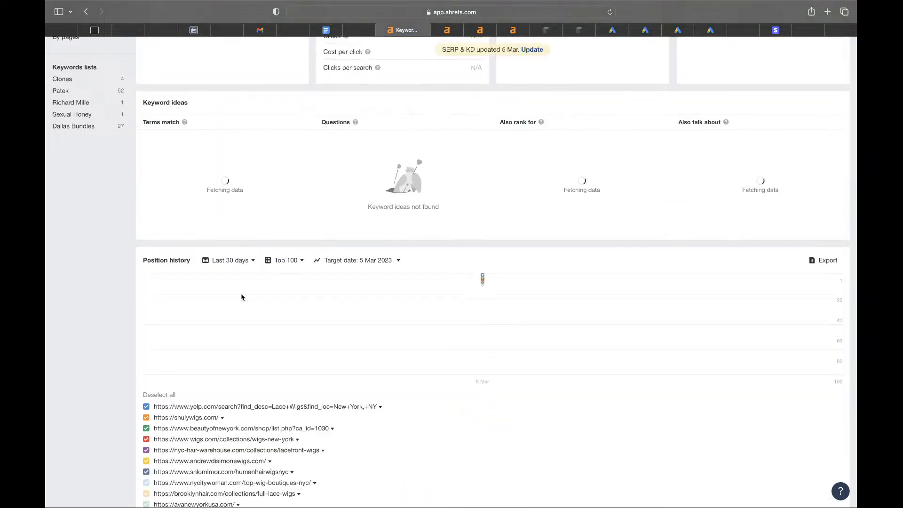
scroll(261, 280, up, 5)
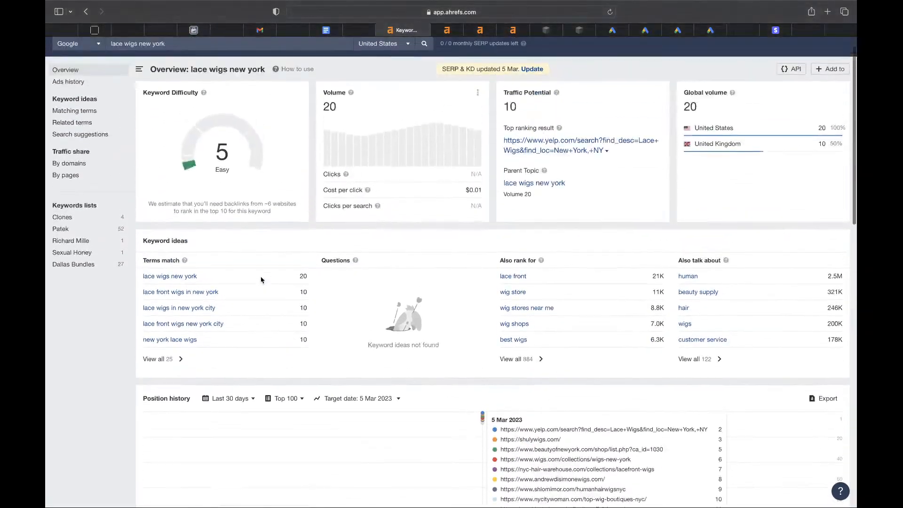
scroll(260, 280, down, 6)
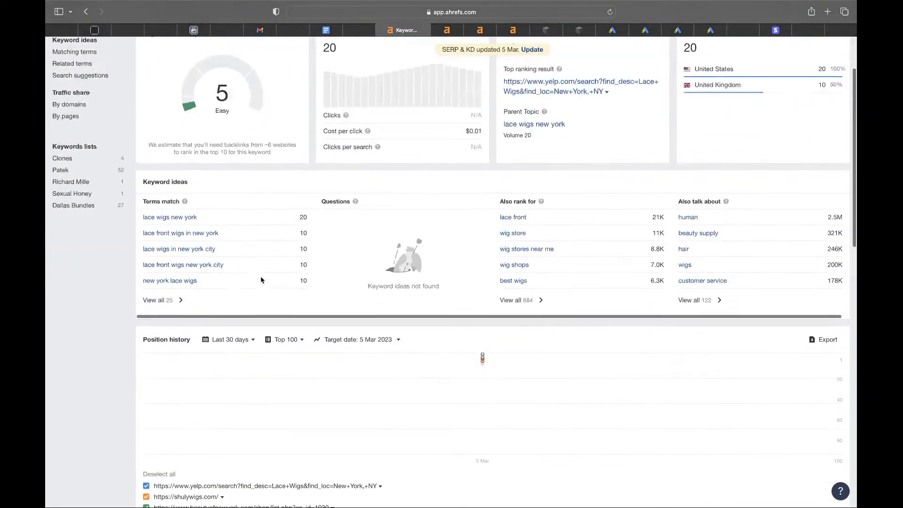
scroll(261, 280, down, 10)
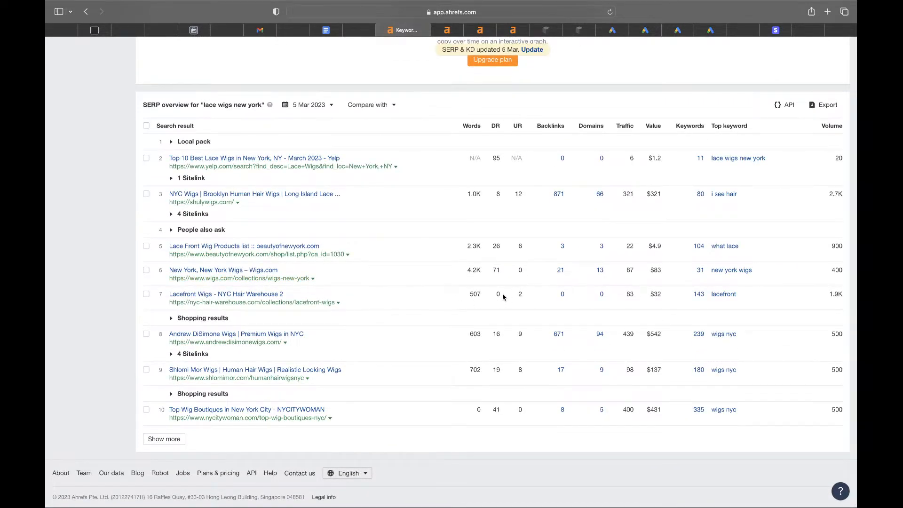
drag(501, 294, 492, 294)
click(501, 158)
double_click(501, 158)
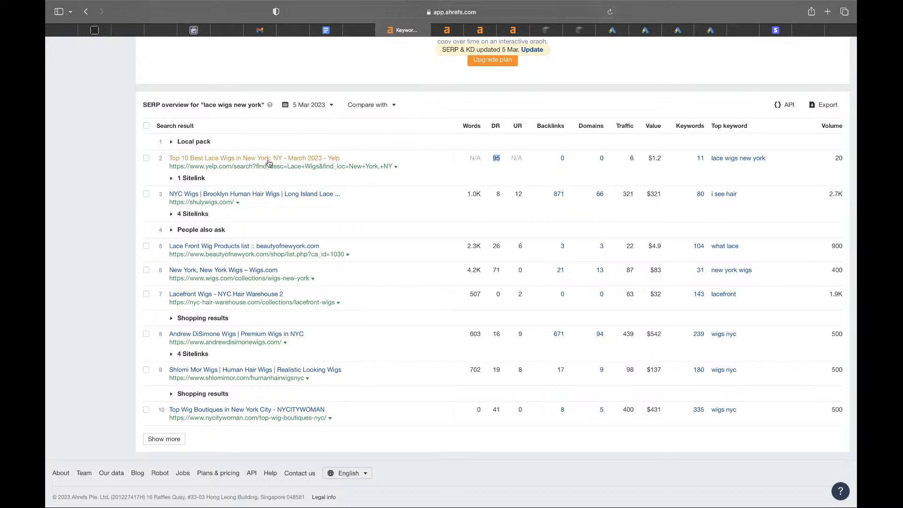
drag(507, 159, 497, 158)
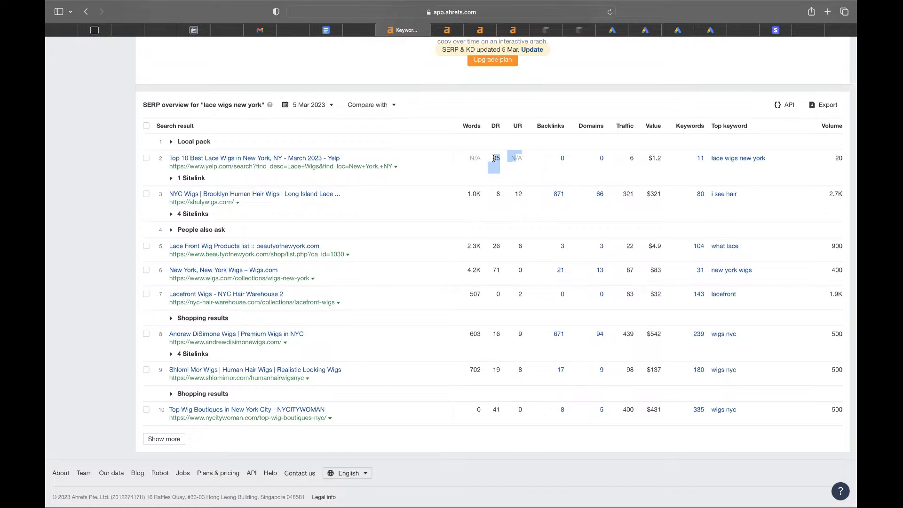
scroll(337, 215, up, 12)
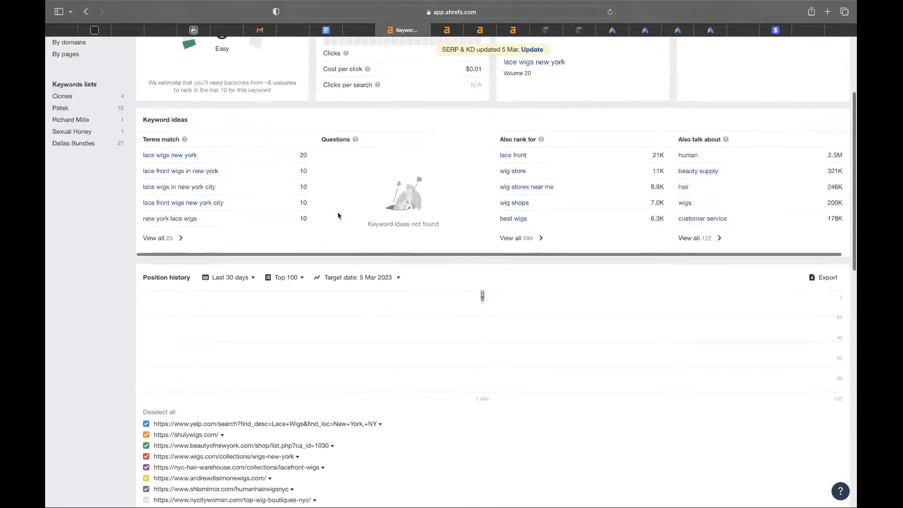
scroll(338, 215, up, 1)
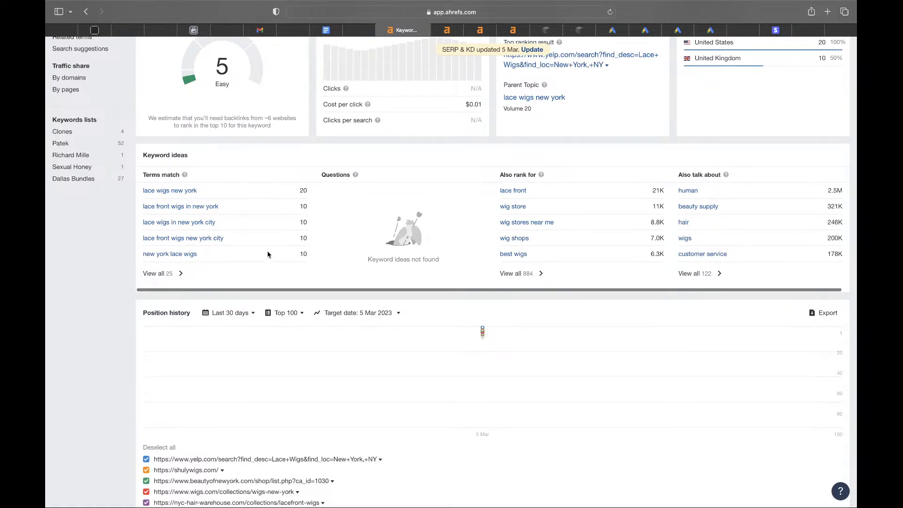
click(167, 277)
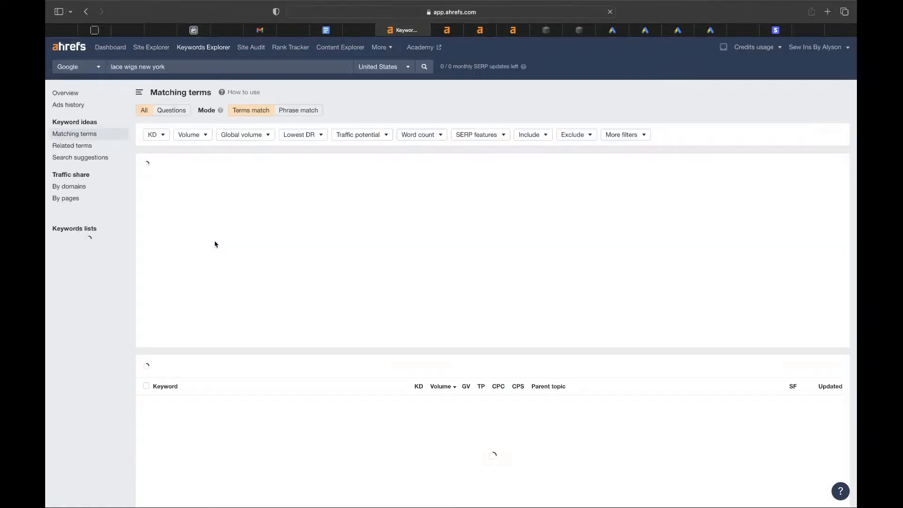
scroll(311, 315, down, 5)
scroll(313, 321, down, 2)
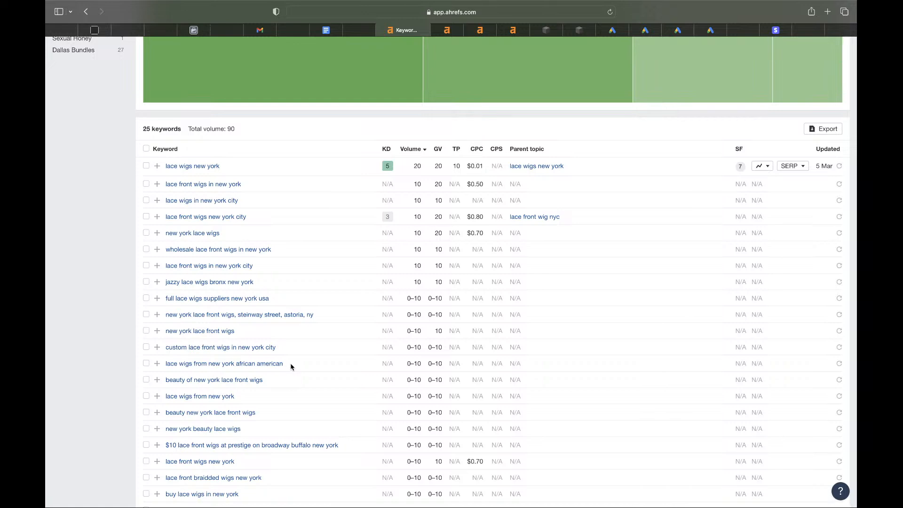
drag(407, 364, 422, 362)
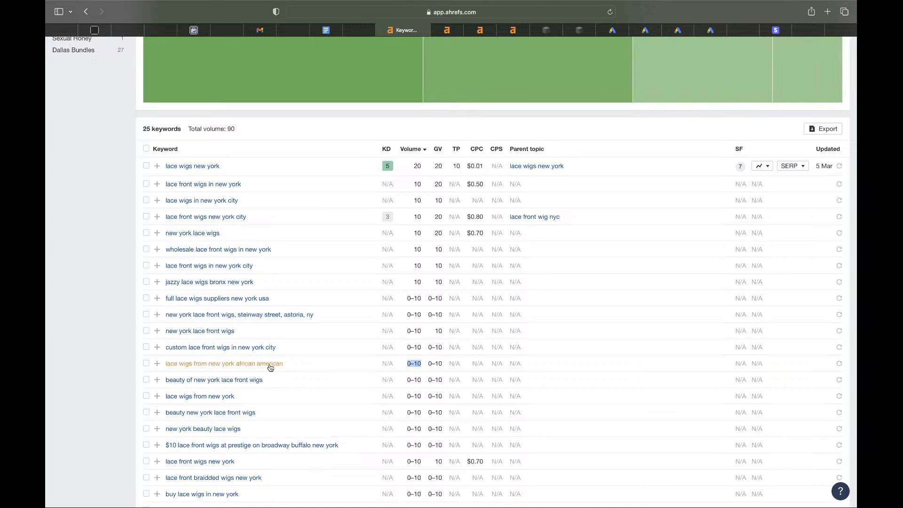
drag(293, 366, 166, 366)
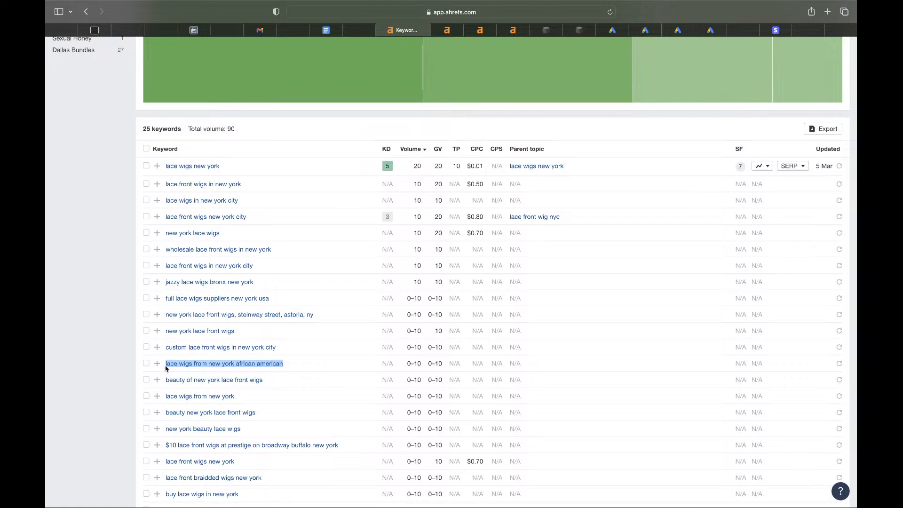
scroll(166, 368, down, 5)
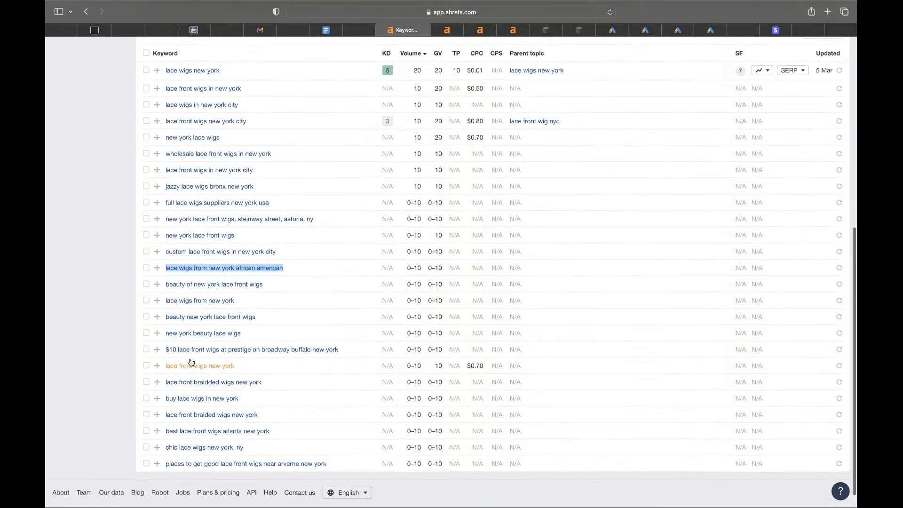
scroll(191, 361, up, 6)
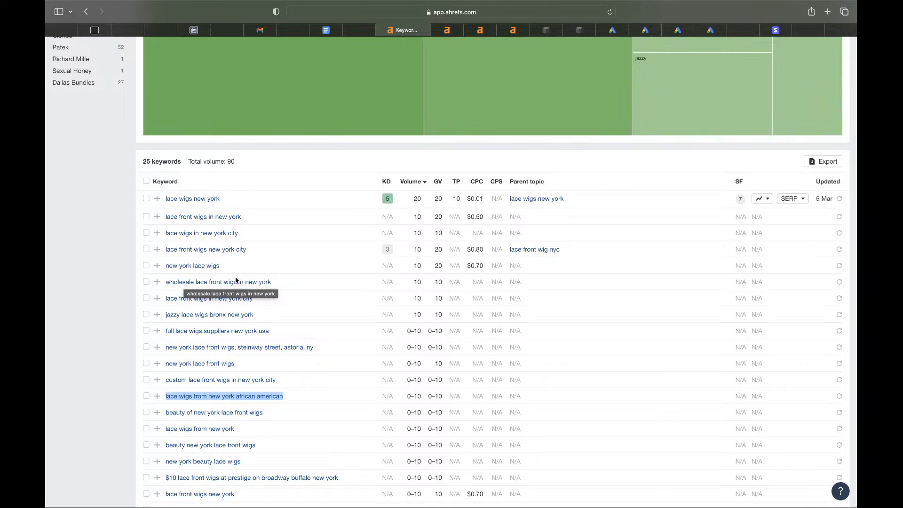
- Check 'wholesale lace front wigs in new york', dismiss the upgrade prompt, and restart Keywords Explorer
click(244, 283)
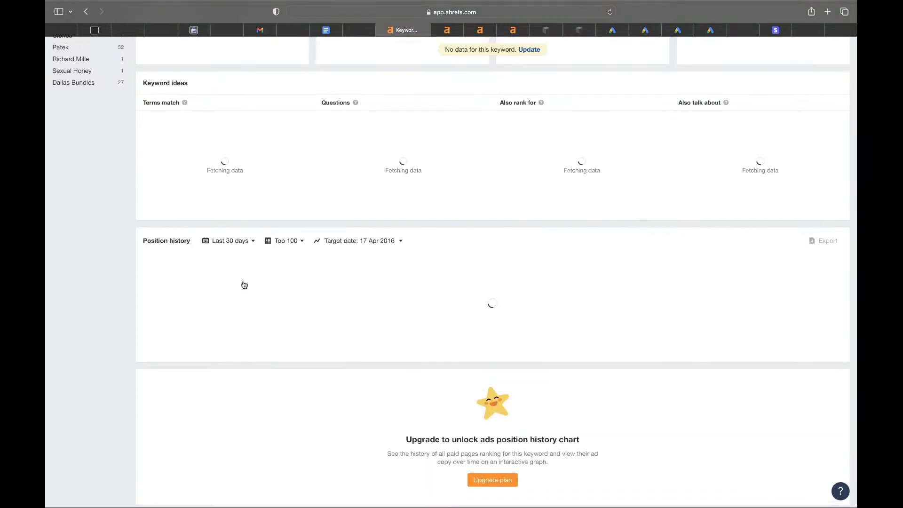
scroll(302, 299, down, 3)
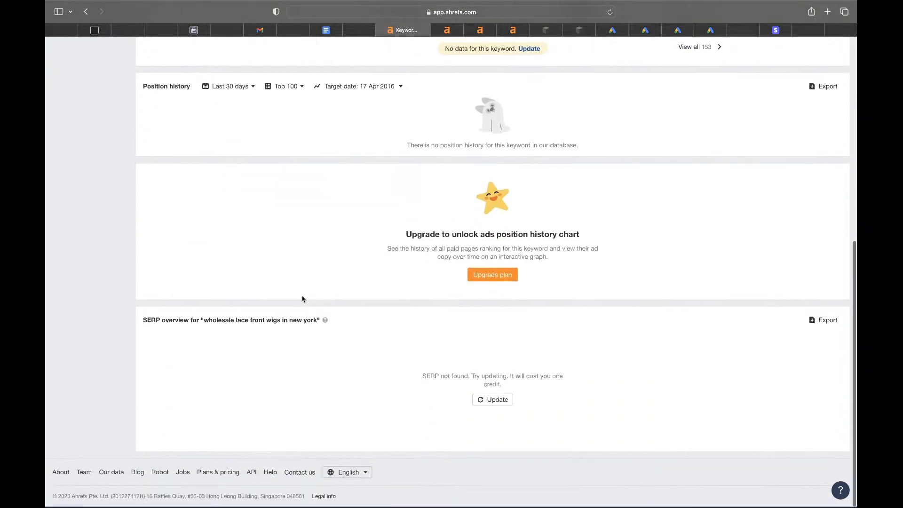
click(493, 401)
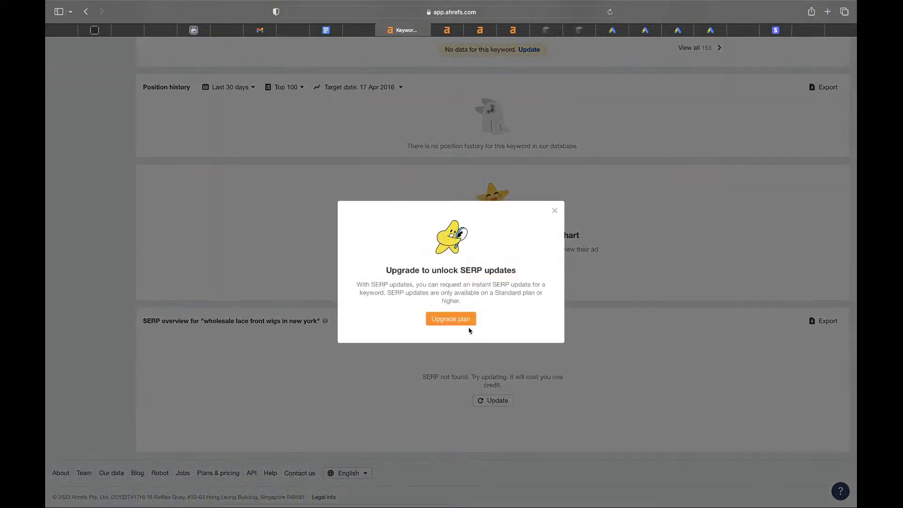
click(554, 206)
scroll(270, 172, up, 10)
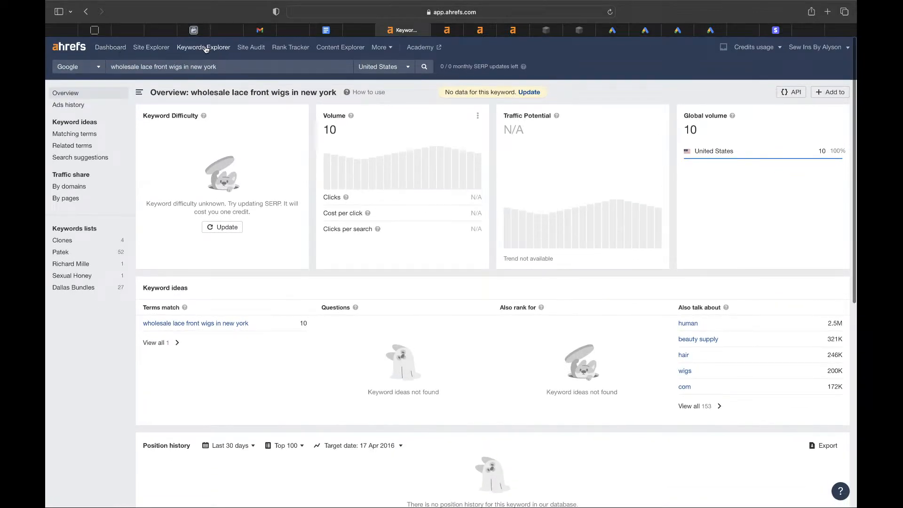
click(205, 48)
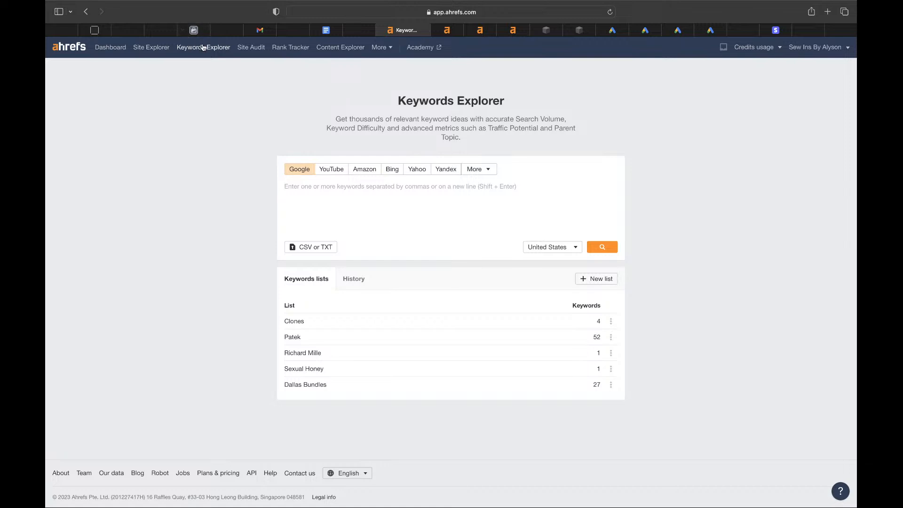
- Glance at the YouTube Studio live stream dashboard, then return to ChatGPT's Dallas salon $350 ad copy
click(169, 32)
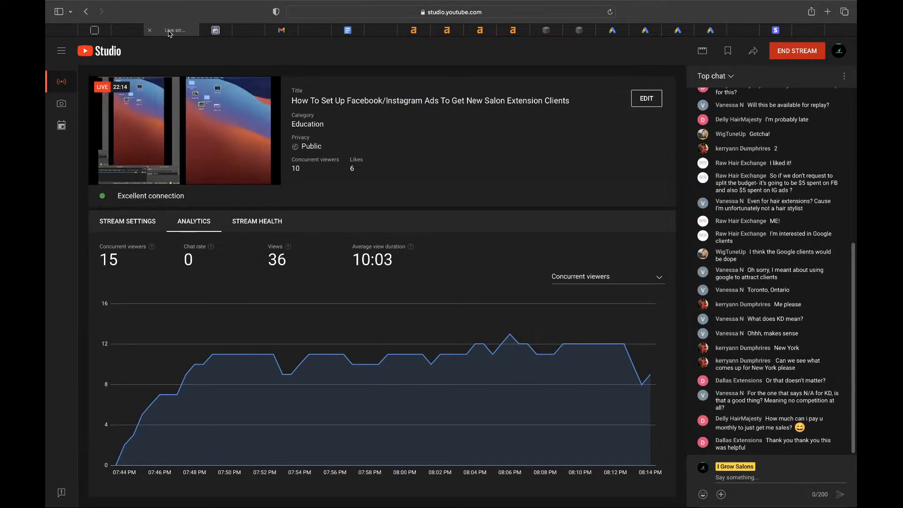
click(259, 35)
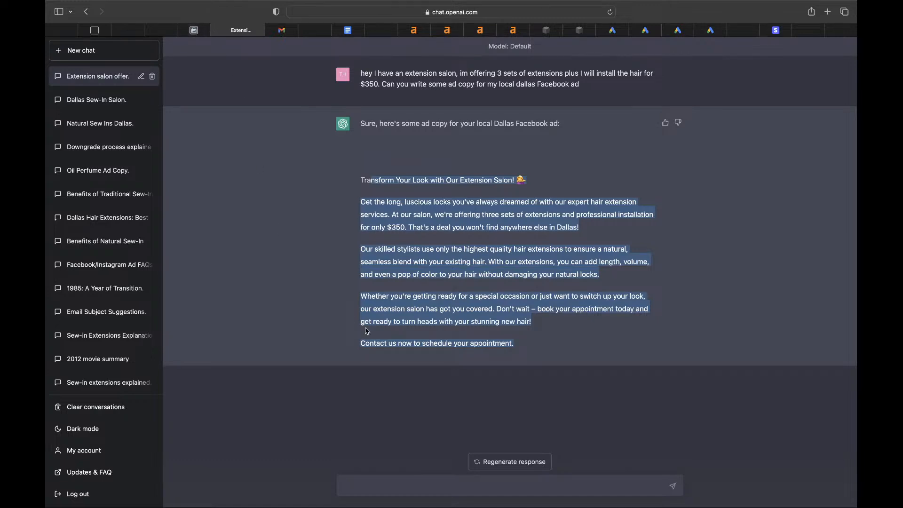
- Ask ChatGPT for website keywords for a Dallas sew-in hair extensions business, getting 23 suggestions
click(399, 483)
text(could you give me a list of potential key)
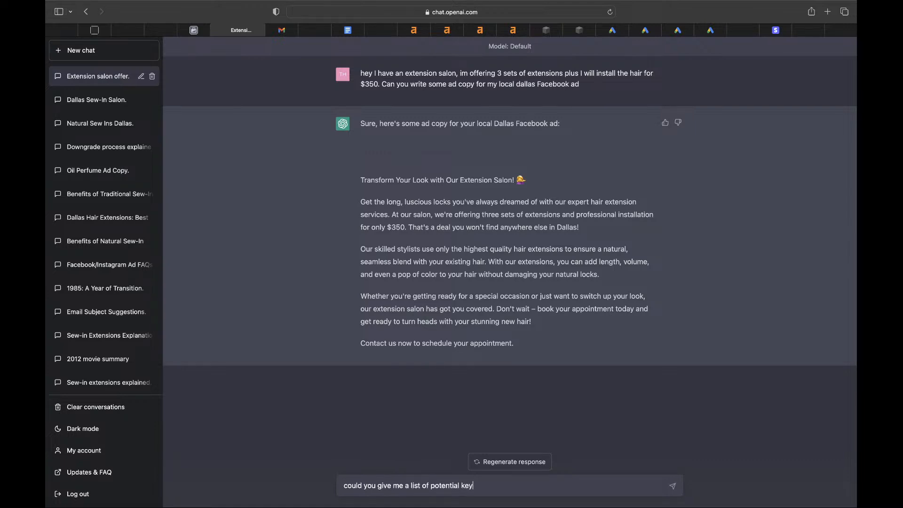
text(words for my website, I offer sew in hair e)
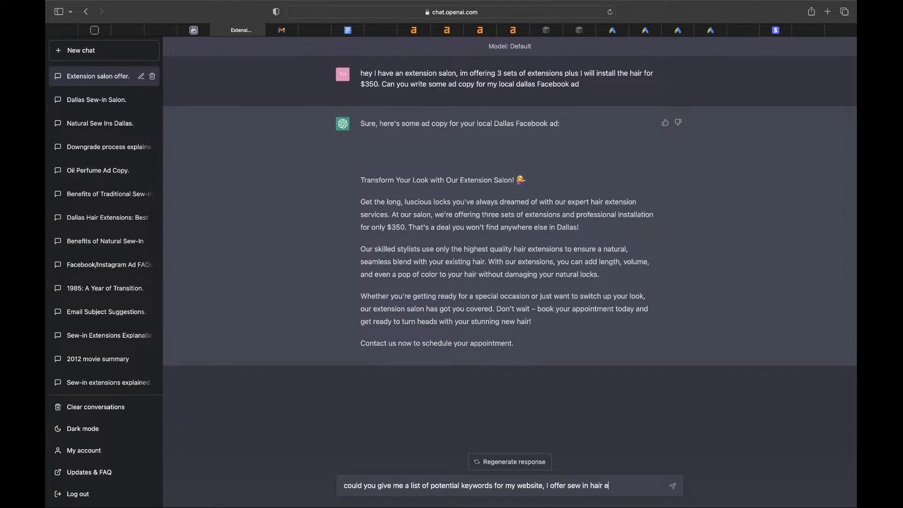
text(xtensions in dallas)
key(Return)
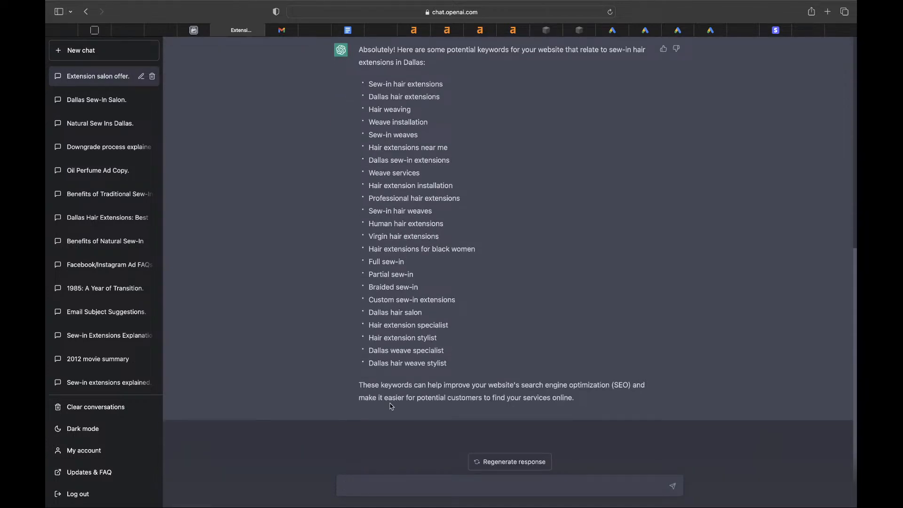
scroll(401, 263, up, 5)
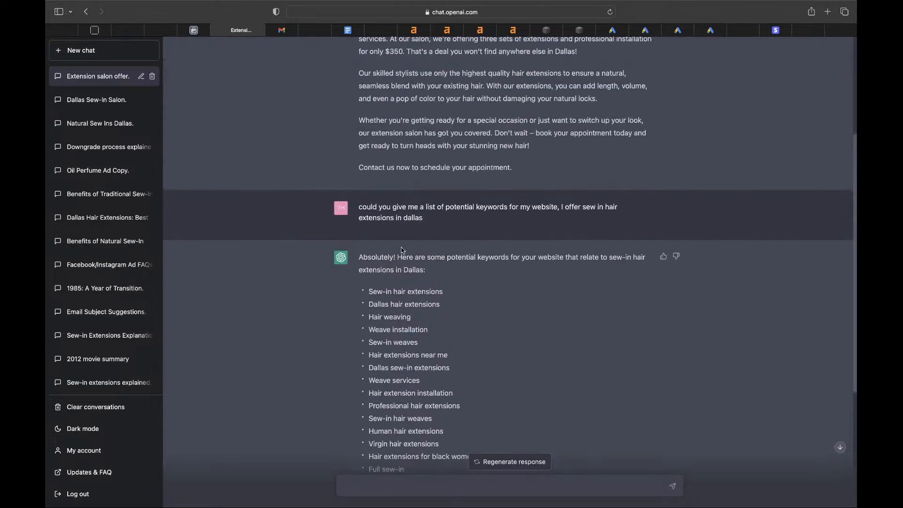
drag(447, 269, 401, 257)
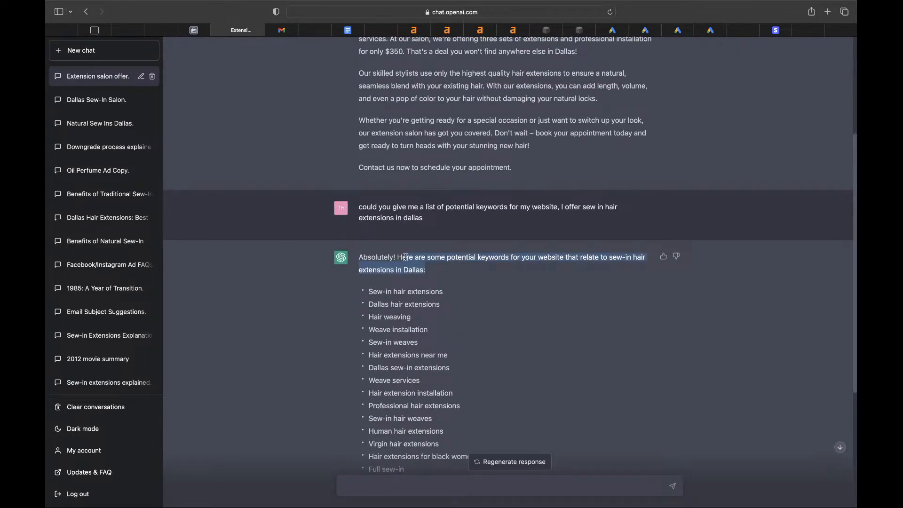
click(444, 269)
scroll(446, 273, down, 2)
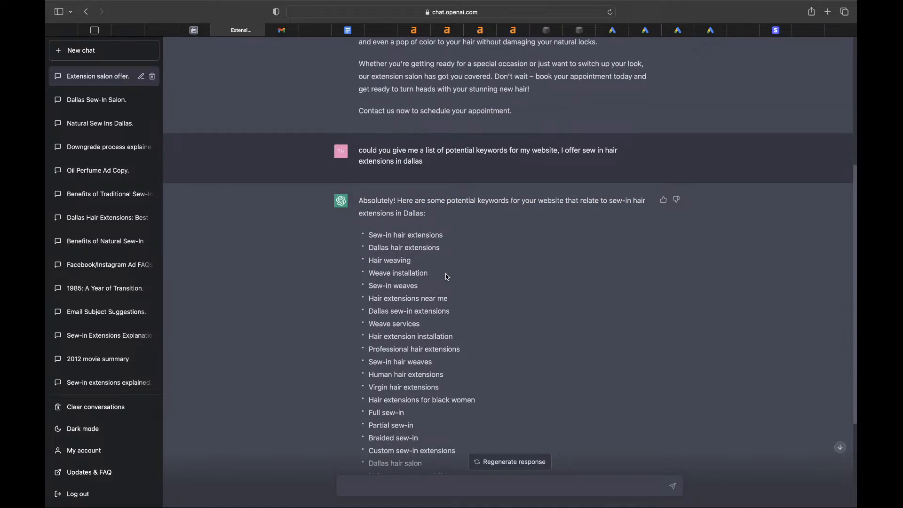
scroll(447, 276, down, 3)
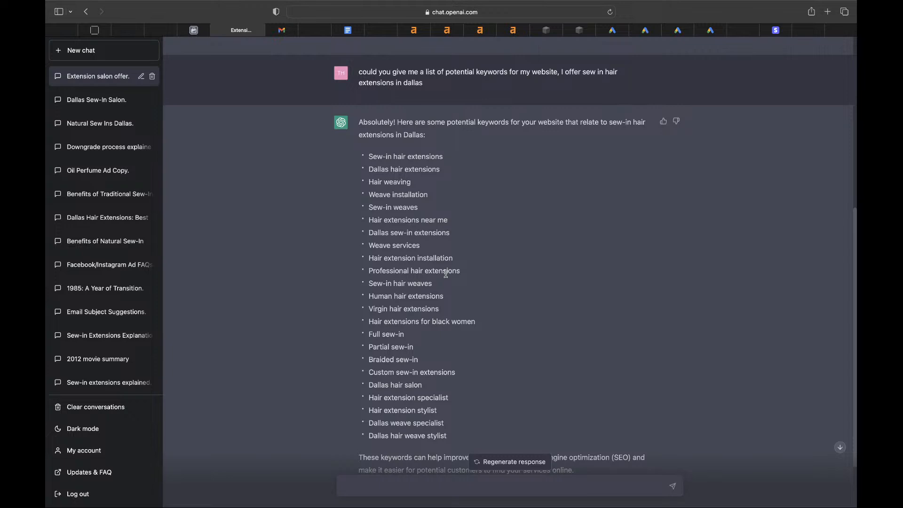
scroll(430, 304, down, 3)
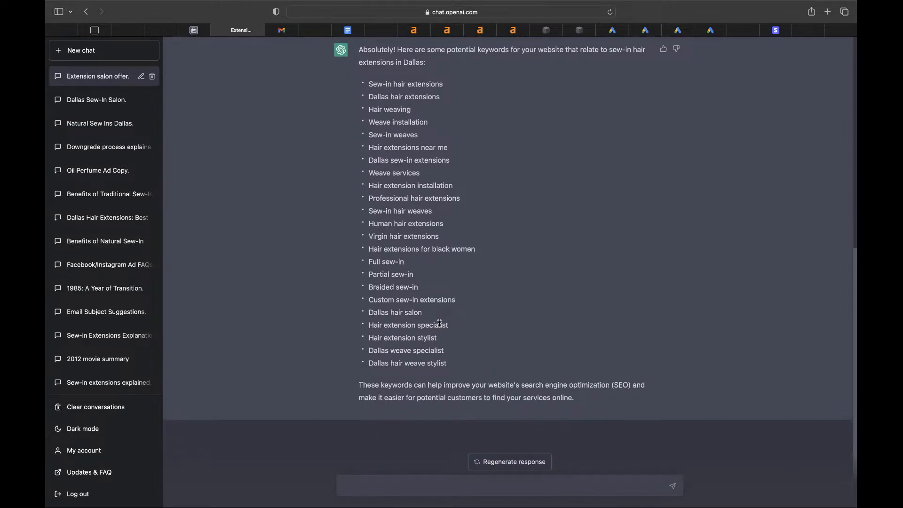
drag(583, 400, 527, 384)
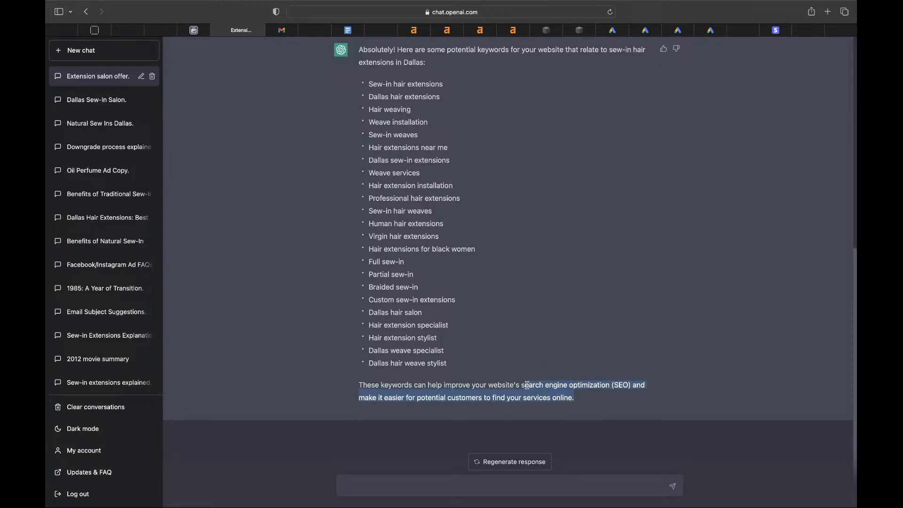
click(467, 366)
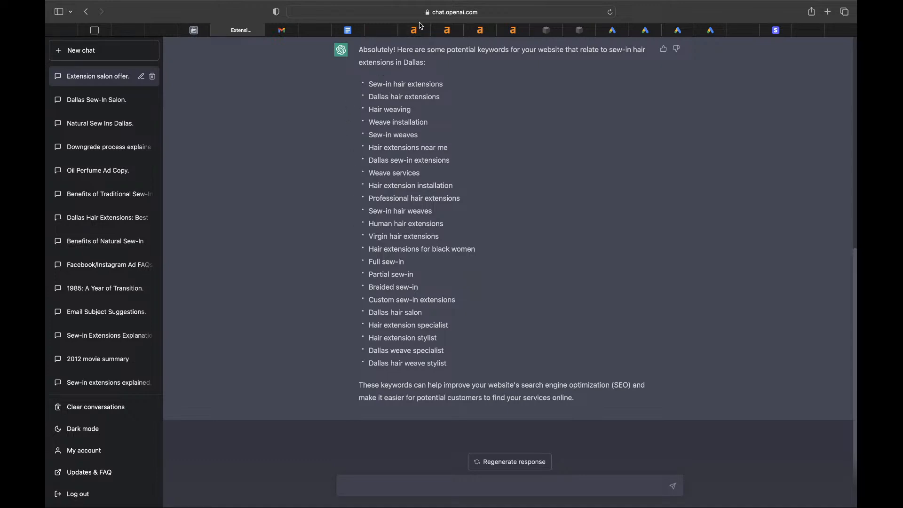
mouse_move(417, 32)
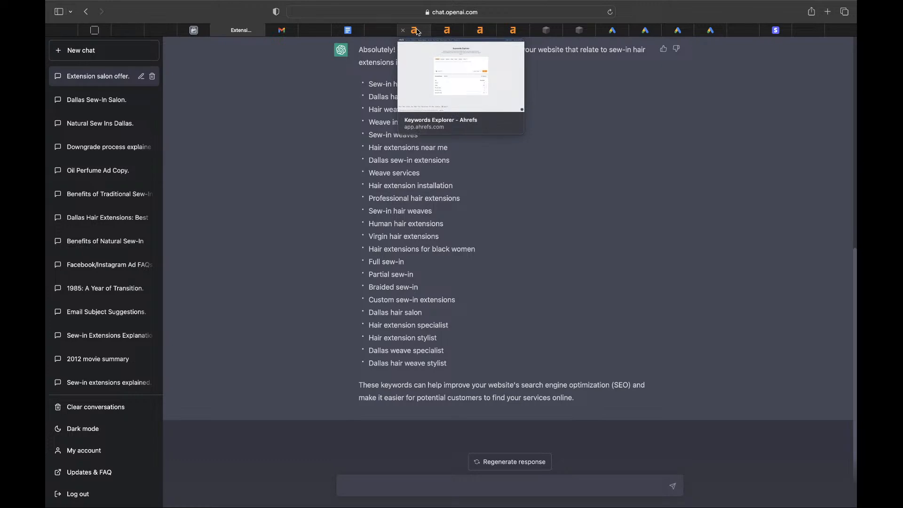
- Open the Ahrefs Dallas Bundles list and scroll its 27 keywords, led by 'hair extensions dallas' (350)
click(418, 31)
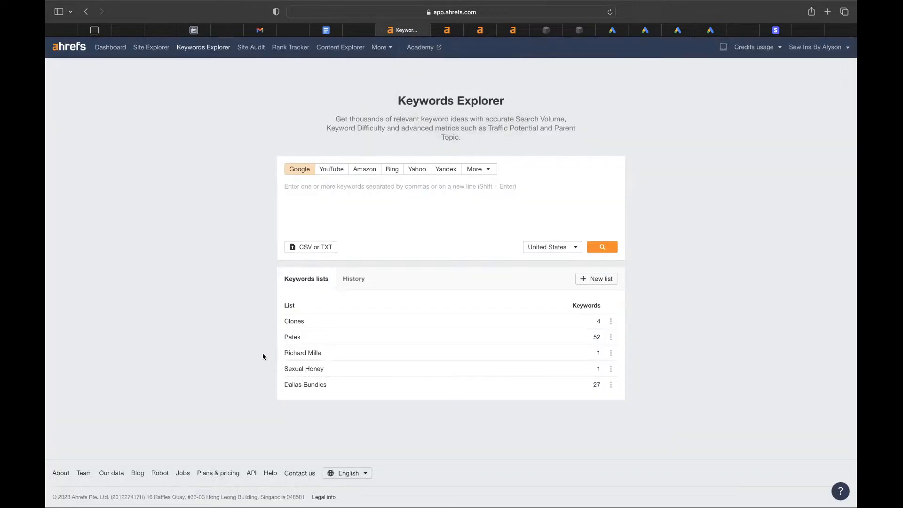
click(292, 386)
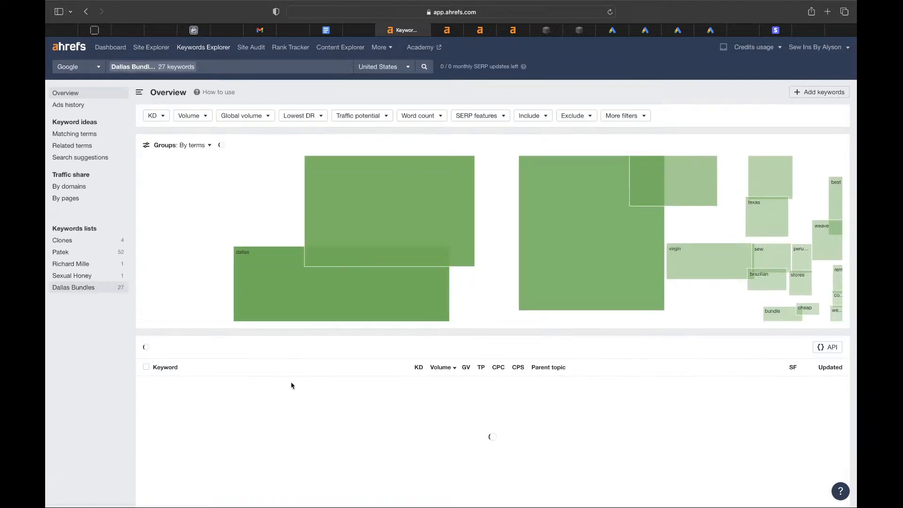
scroll(291, 385, down, 3)
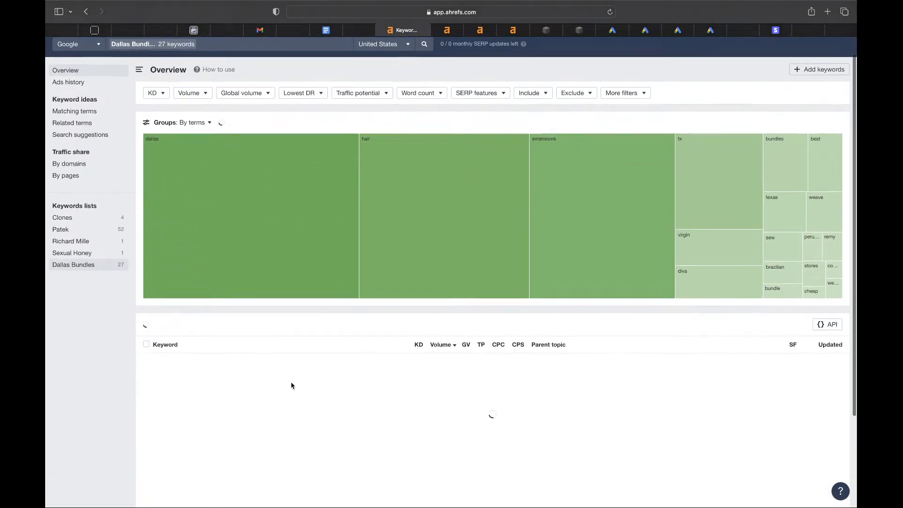
scroll(291, 386, down, 5)
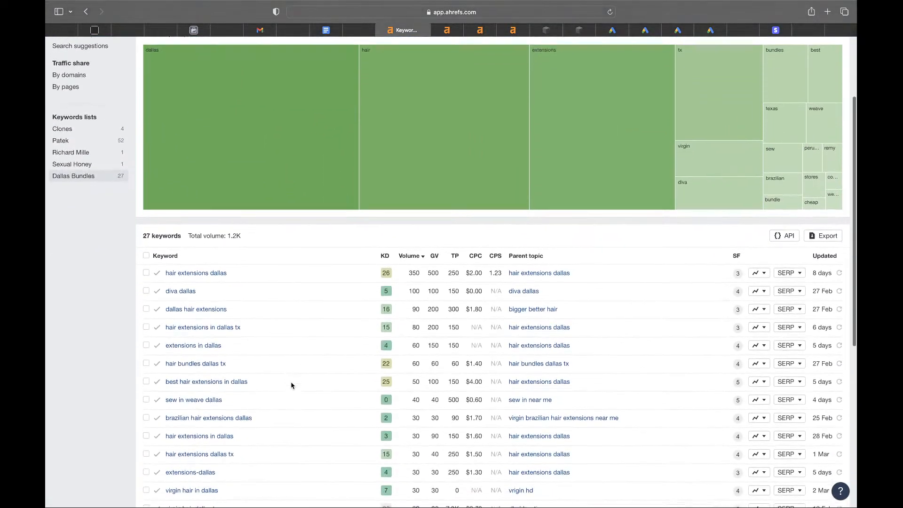
scroll(292, 385, down, 1)
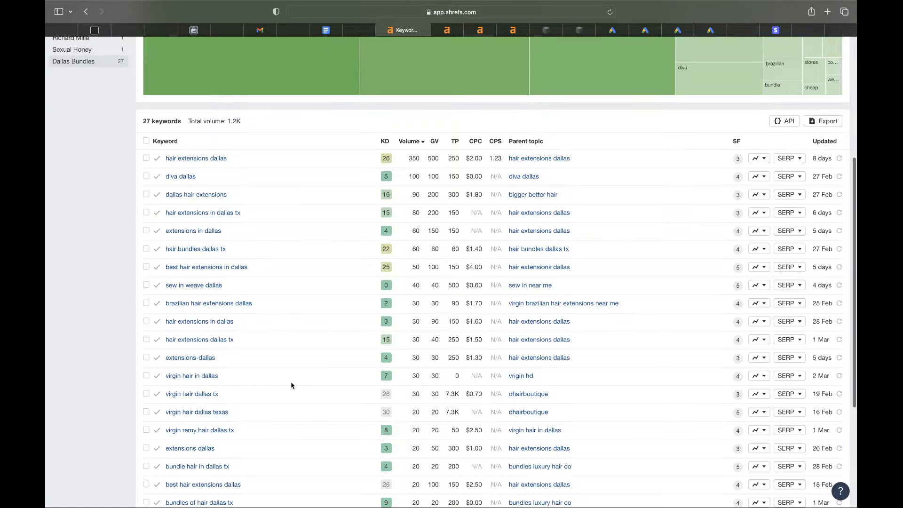
scroll(291, 386, down, 1)
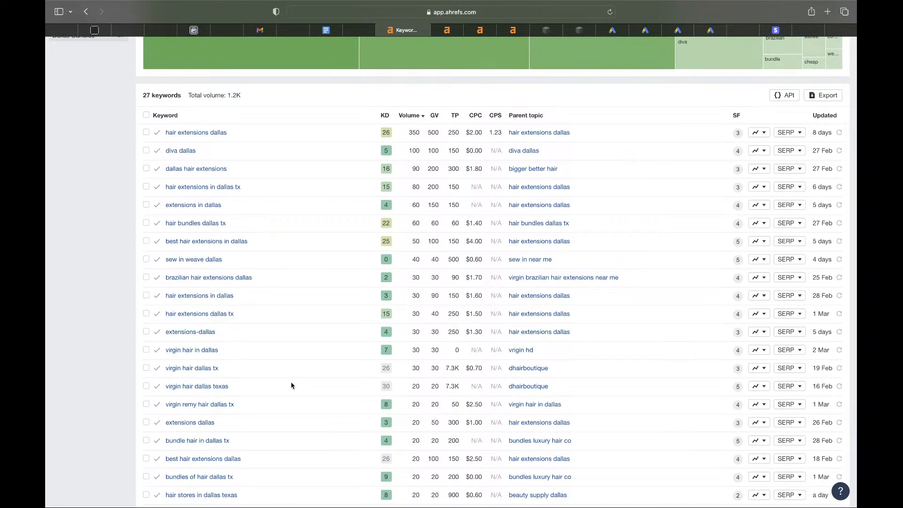